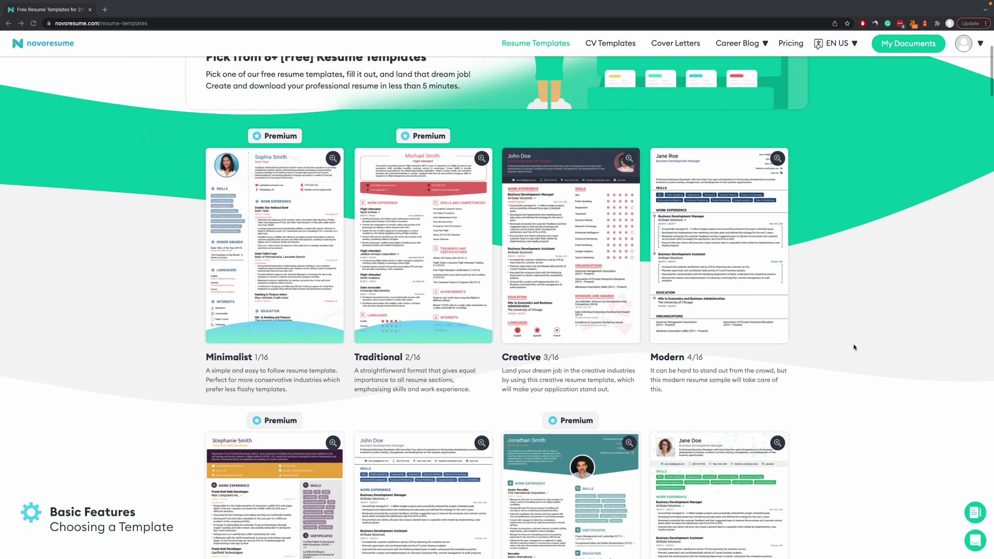
Scroll the Resume Templates gallery and start a new resume from the College template.
scroll(855, 347, "down", 7)
scroll(854, 347, "down", 1)
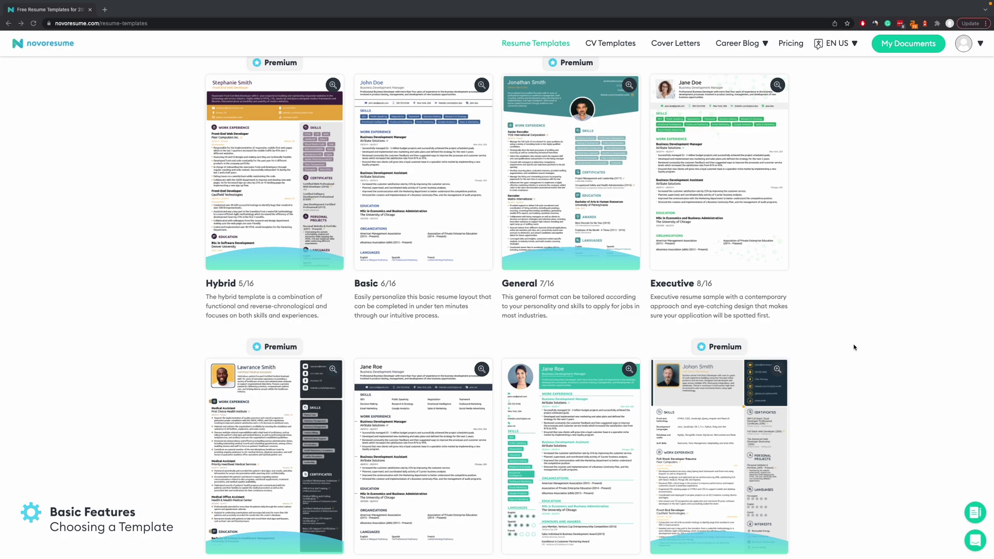
scroll(854, 347, "down", 5)
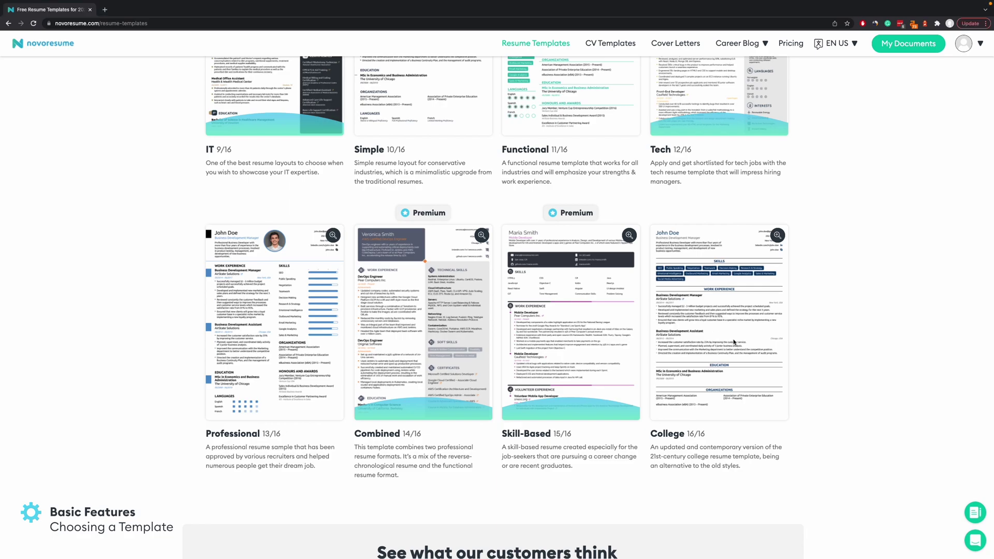
left_click(735, 342)
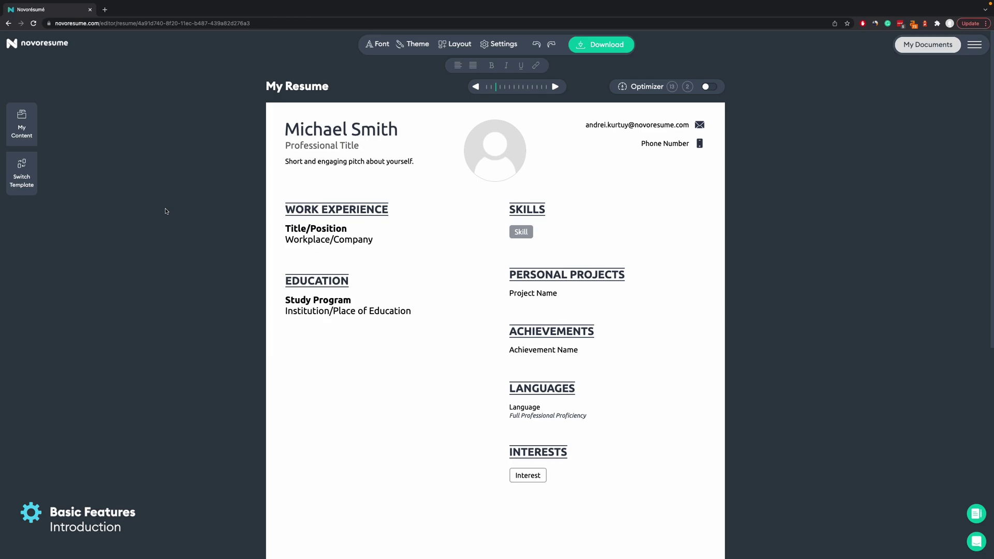
left_click(319, 227)
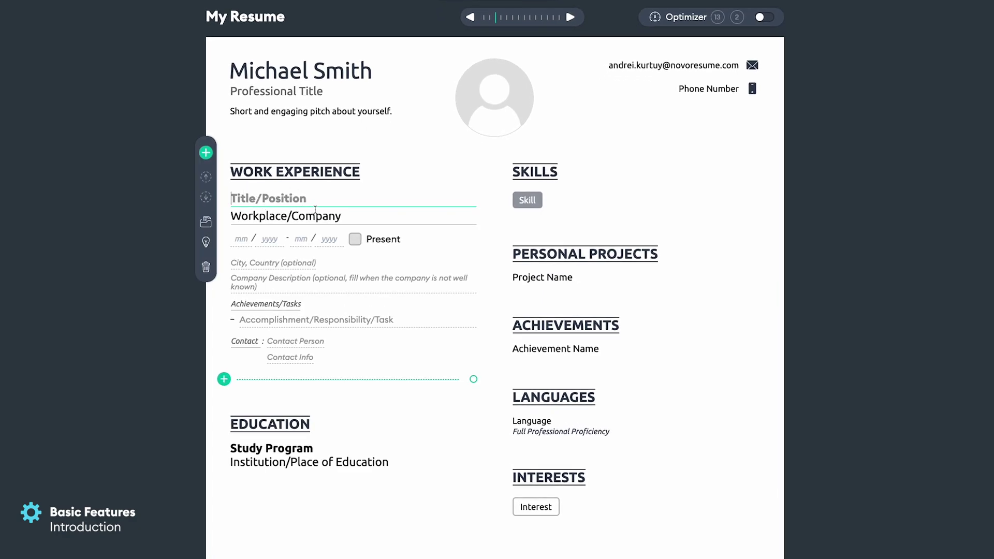
left_click(262, 220)
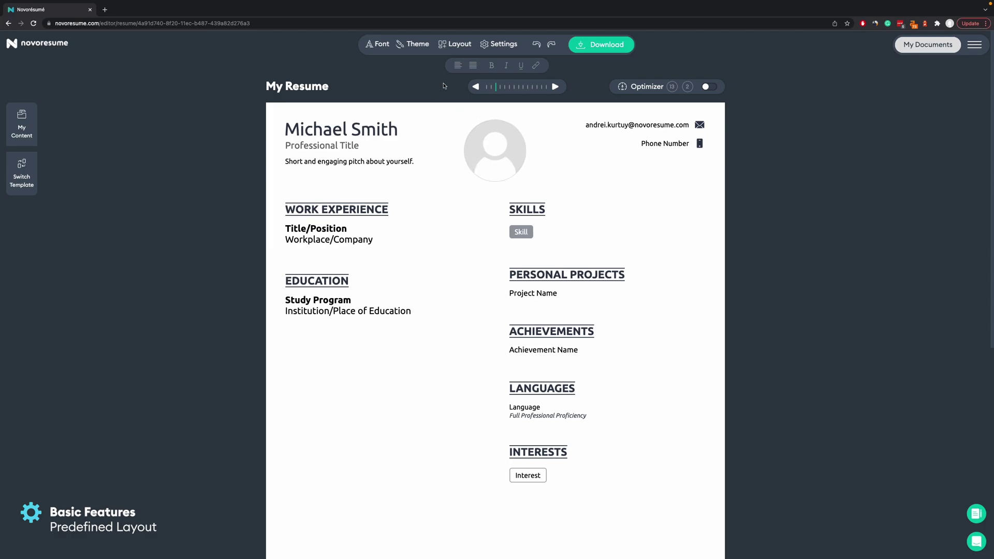
Preview the Student / Just starting out layout, then delete and restore Work Experience.
left_click(451, 46)
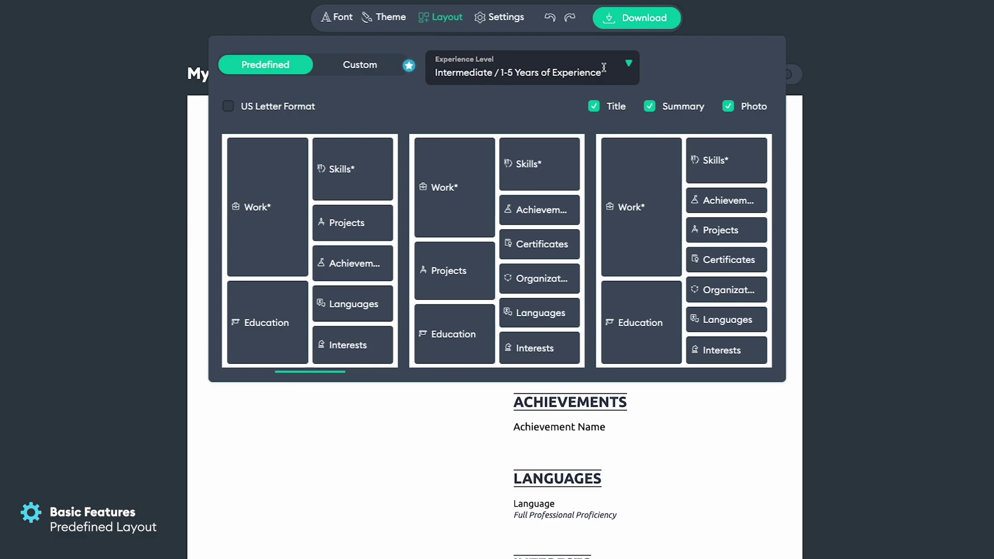
left_click(623, 73)
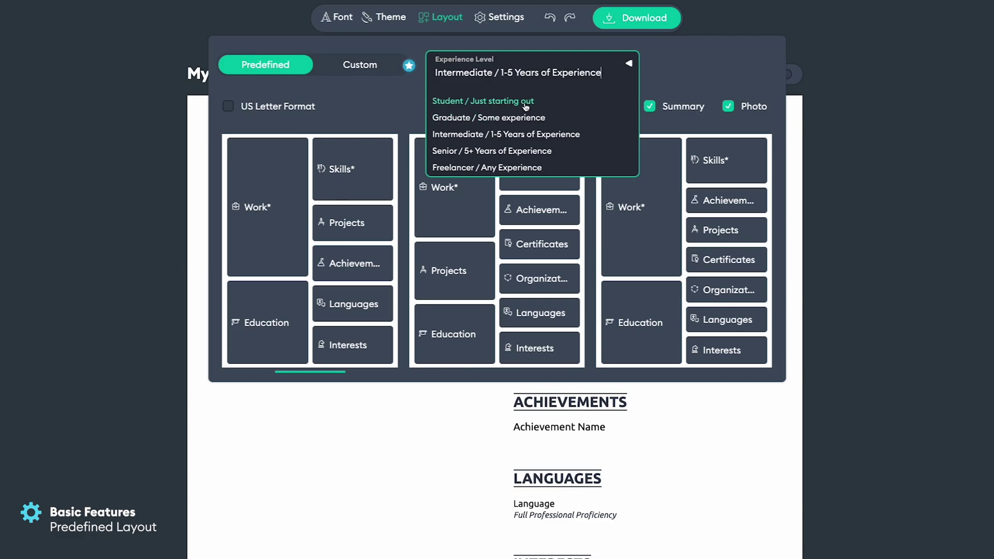
left_click(524, 101)
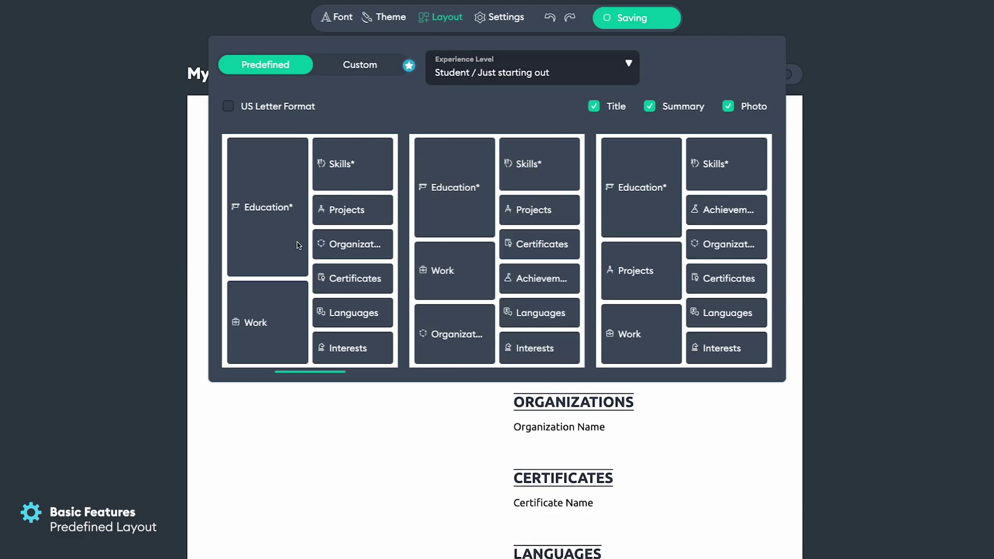
left_click(161, 283)
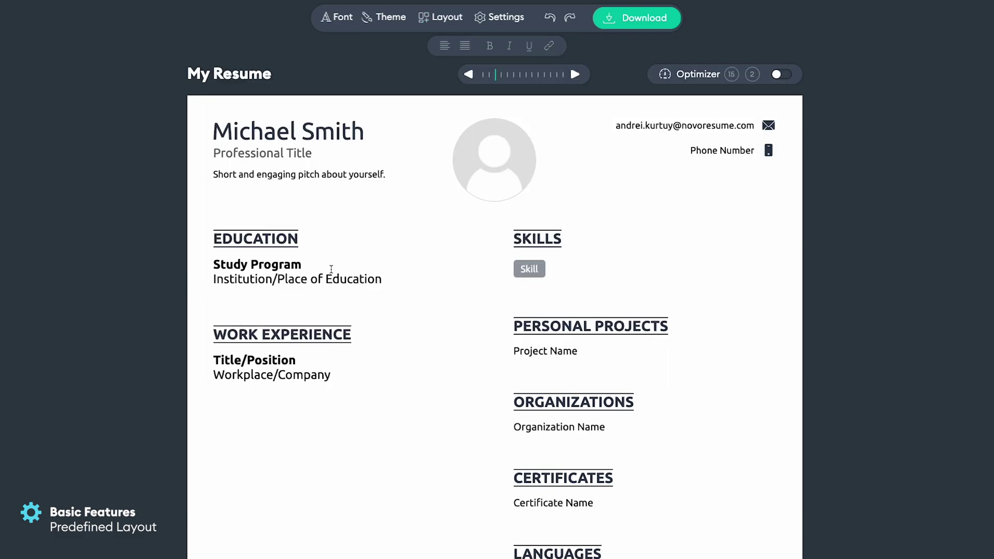
left_click(301, 325)
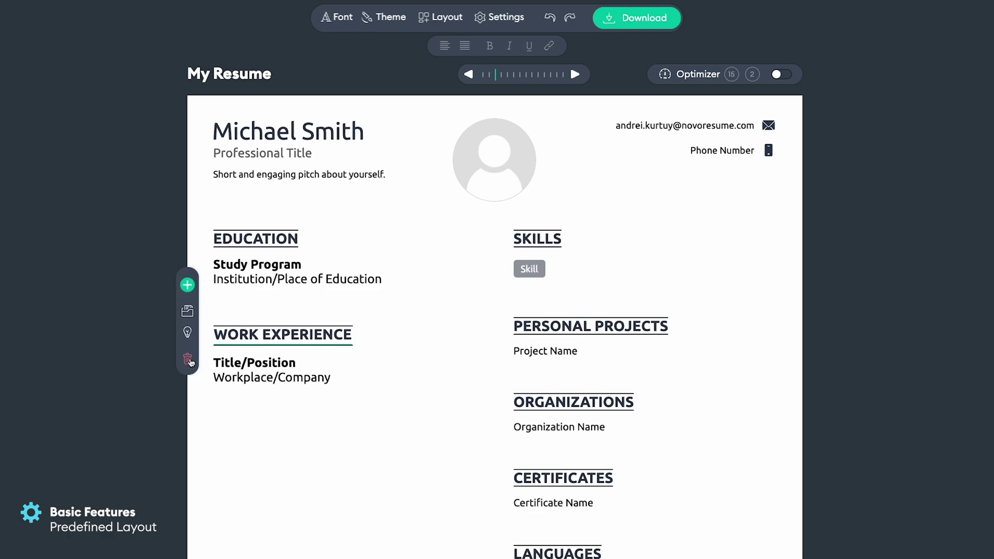
left_click(188, 361)
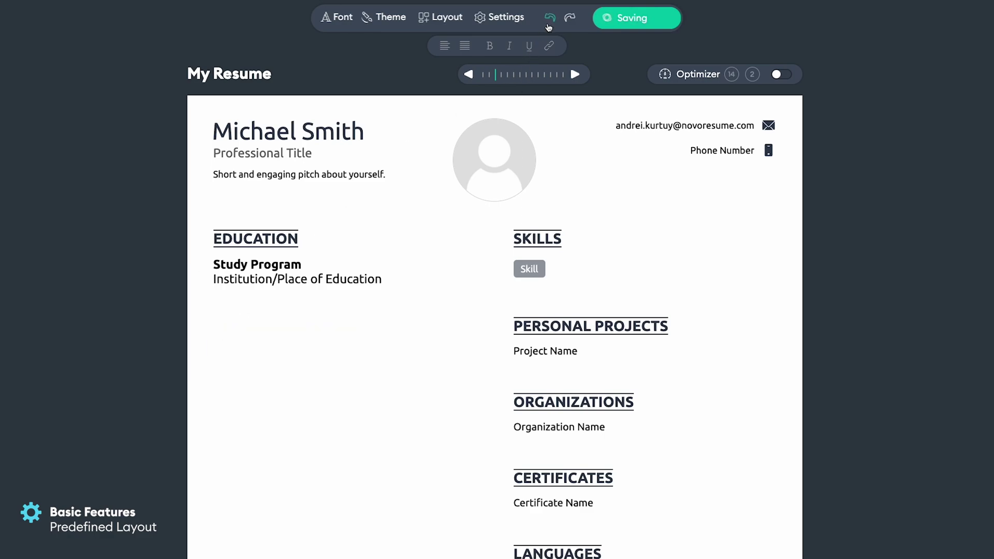
left_click(551, 23)
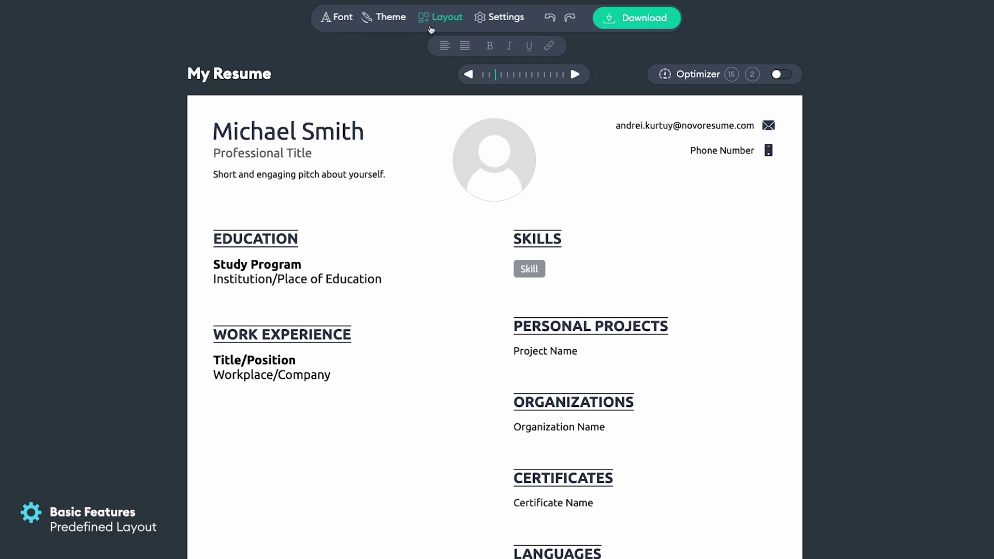
Apply the Intermediate (1-5 years) layout that adds Certificates and Organizations.
left_click(440, 17)
left_click(479, 69)
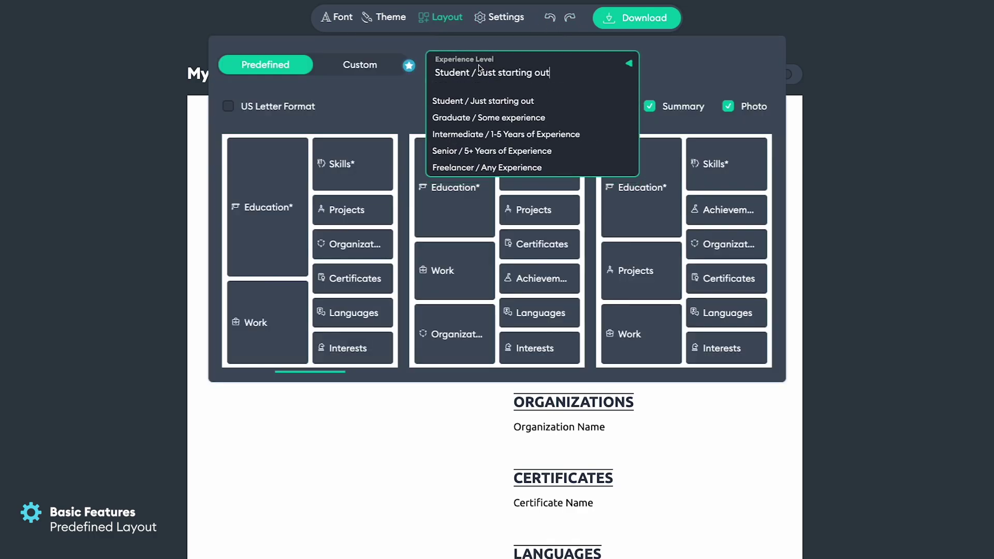
left_click(491, 136)
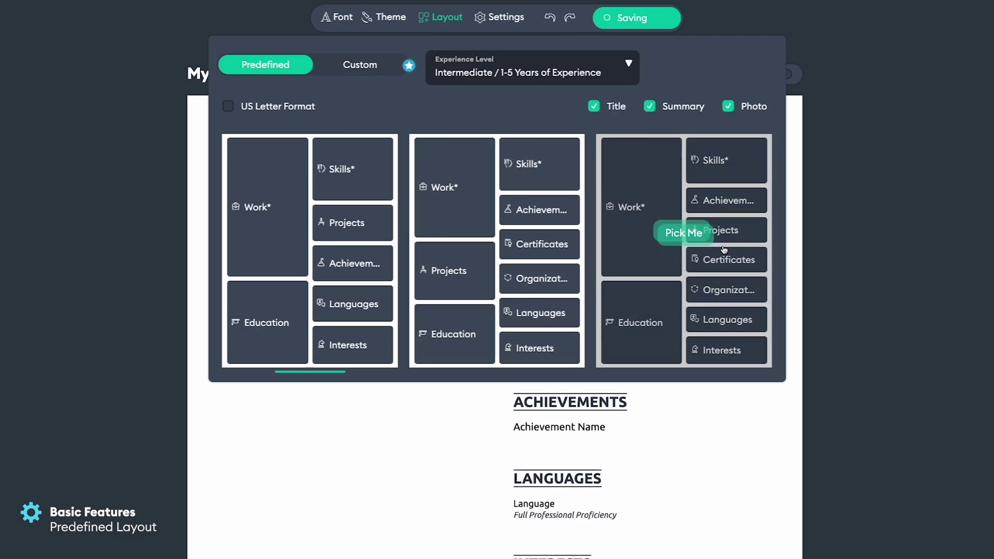
left_click(688, 236)
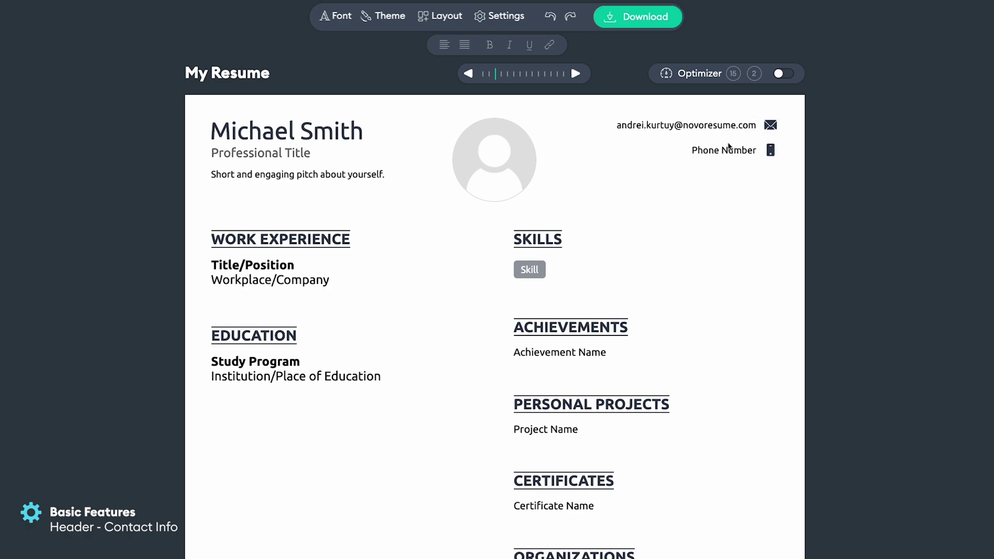
Replace the user part of the contact e-mail address.
left_click(729, 129)
left_click_drag(373, 219, 250, 223)
key("BackSpace")
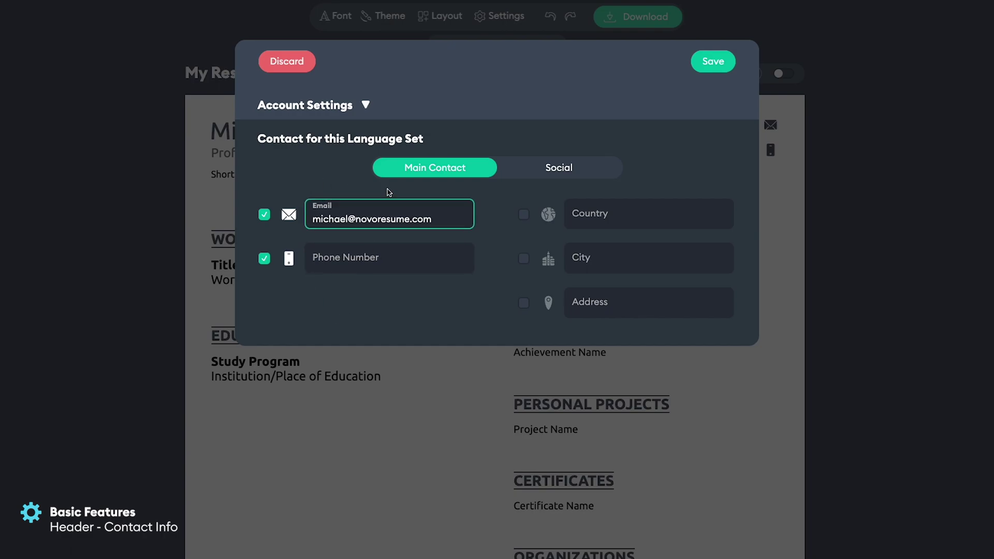
Add the phone number and enable City, set to Scranton, PA.
left_click(390, 258)
type("111")
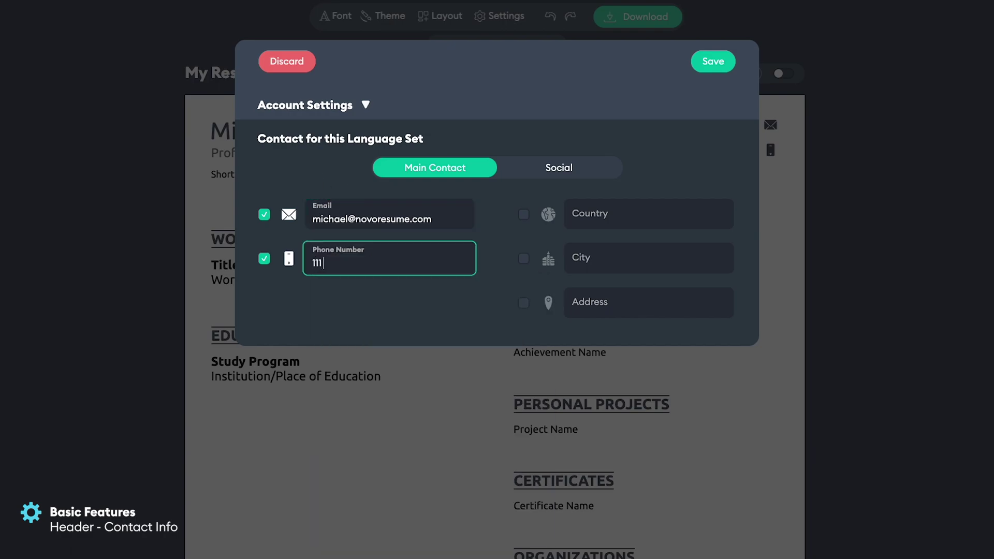
type(" 222 4445")
left_click(621, 258)
type("Scranto")
key("BackSpace")
key("BackSpace")
key("BackSpace")
key("BackSpace")
key("BackSpace")
type("ranton, PA")
left_click(440, 162)
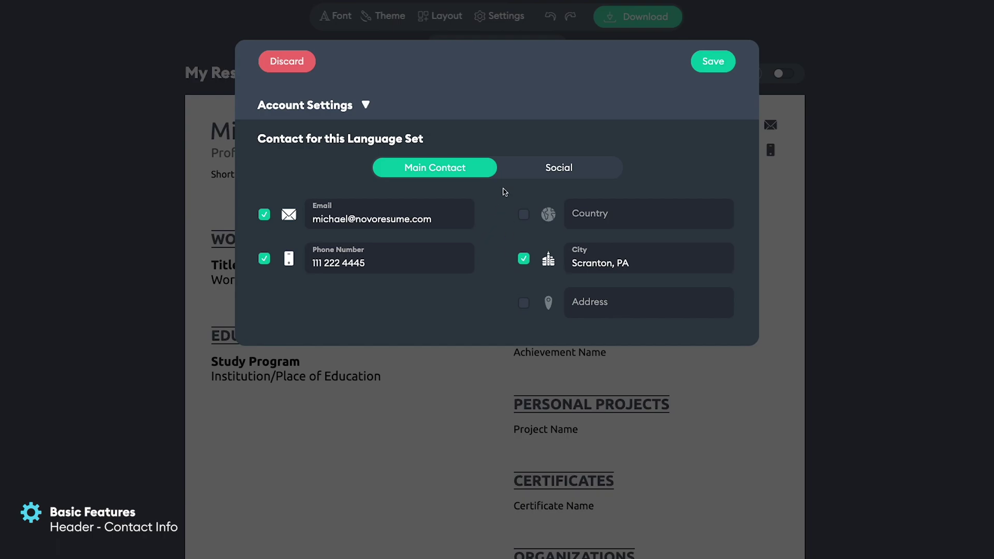
Enable LinkedIn under Social, enter the profile handle and save the contact details.
left_click(537, 177)
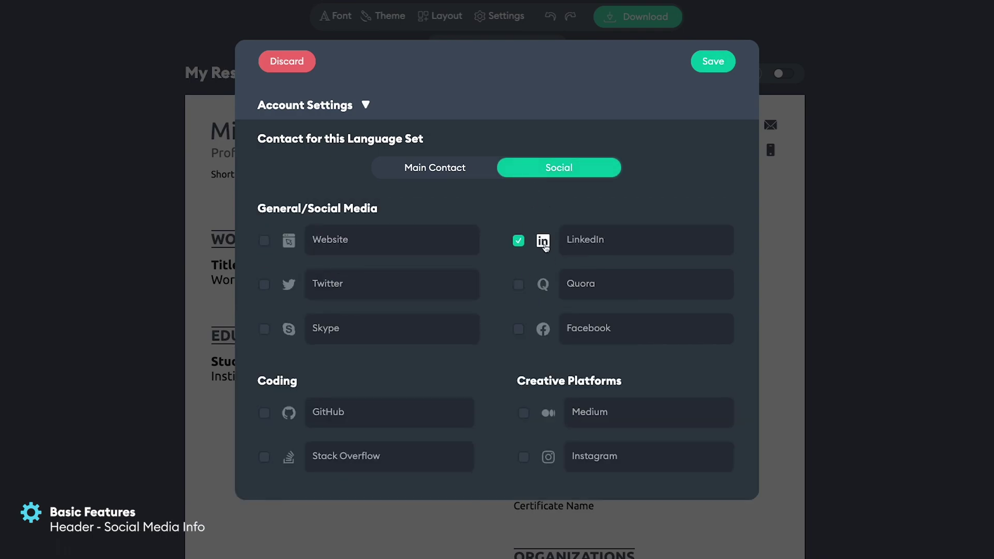
left_click(631, 242)
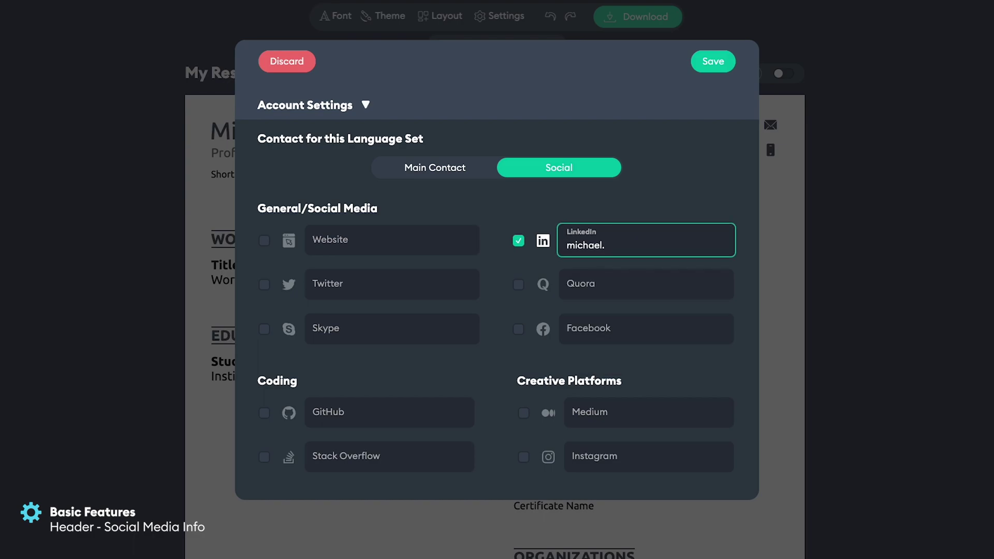
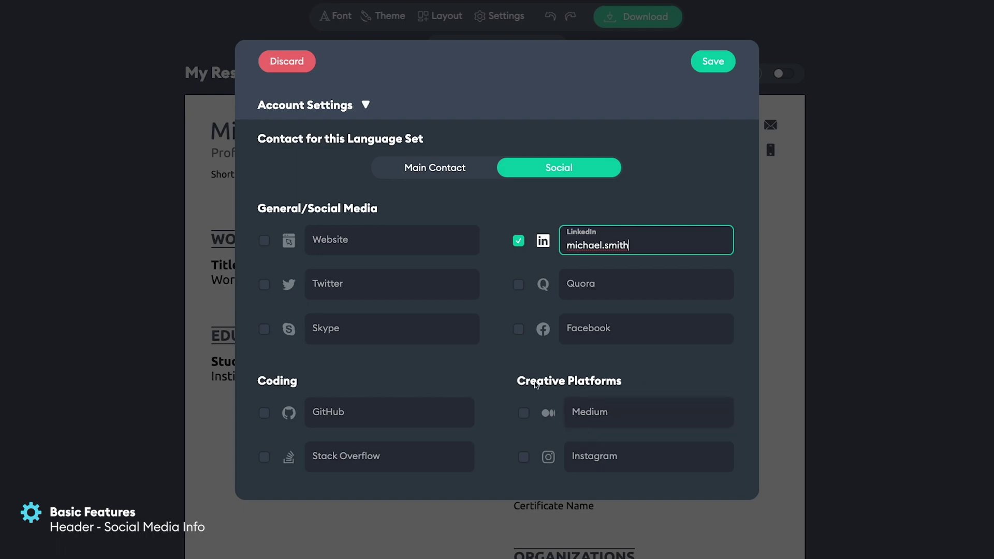
left_click(717, 74)
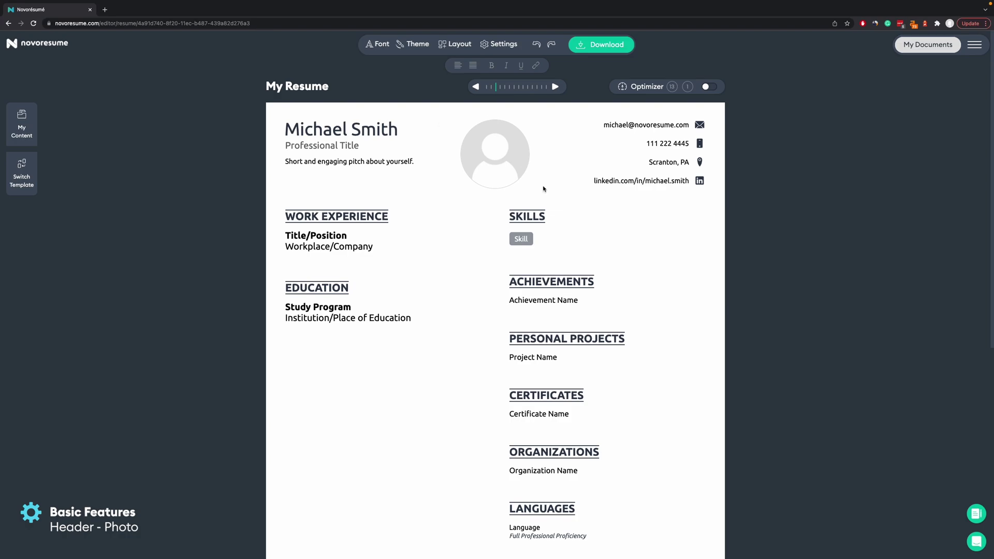
Remove the header photo, then re-enable the photo in the layout options.
left_click(481, 143)
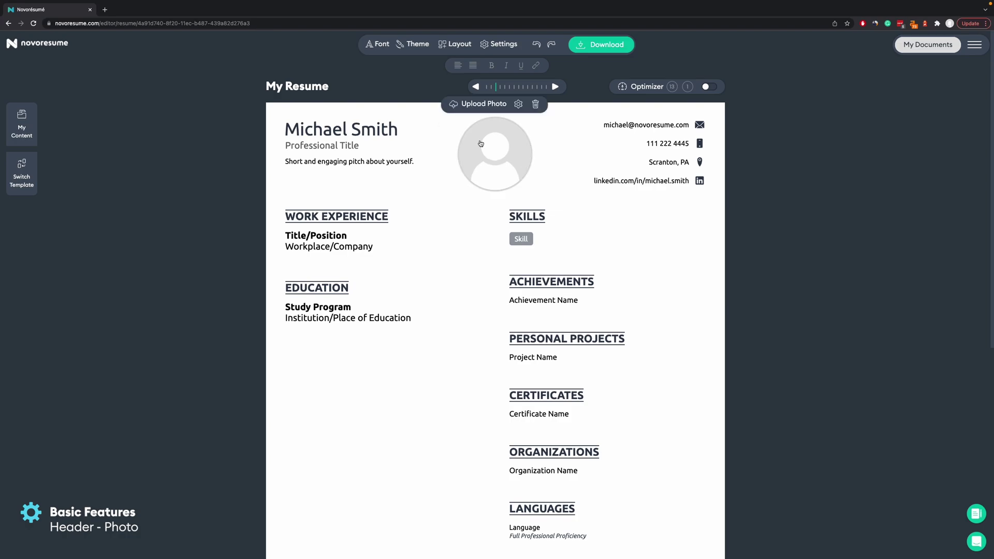
left_click(536, 105)
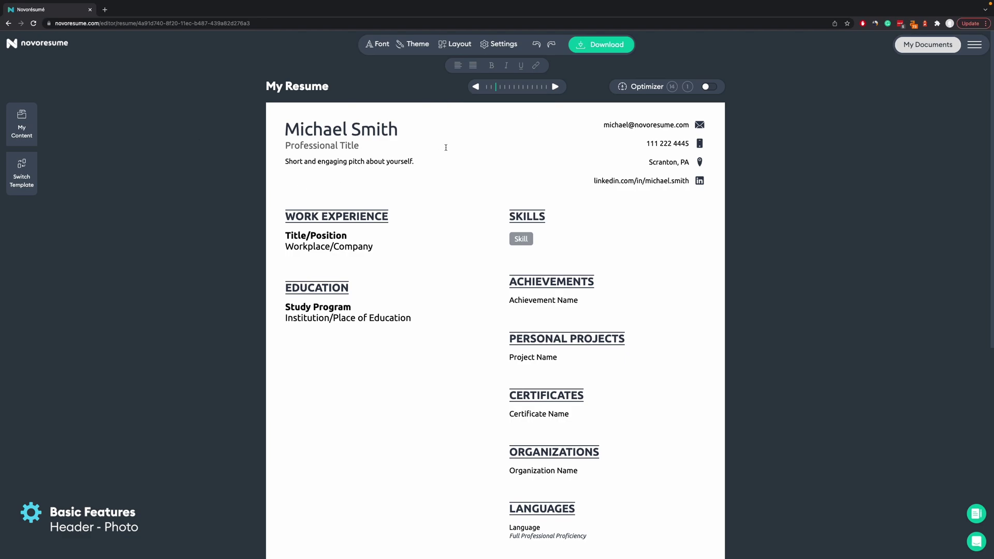
left_click(464, 45)
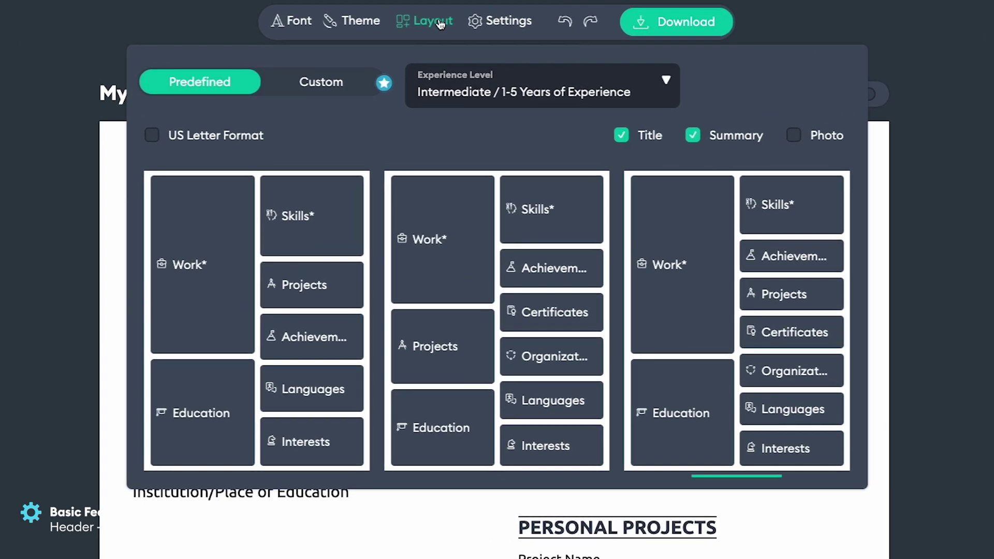
left_click(794, 136)
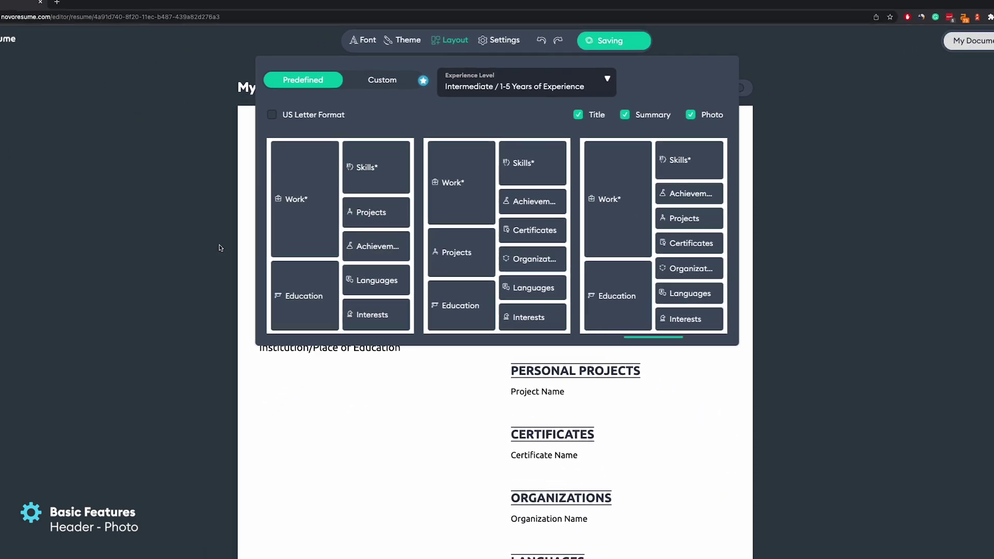
left_click(219, 248)
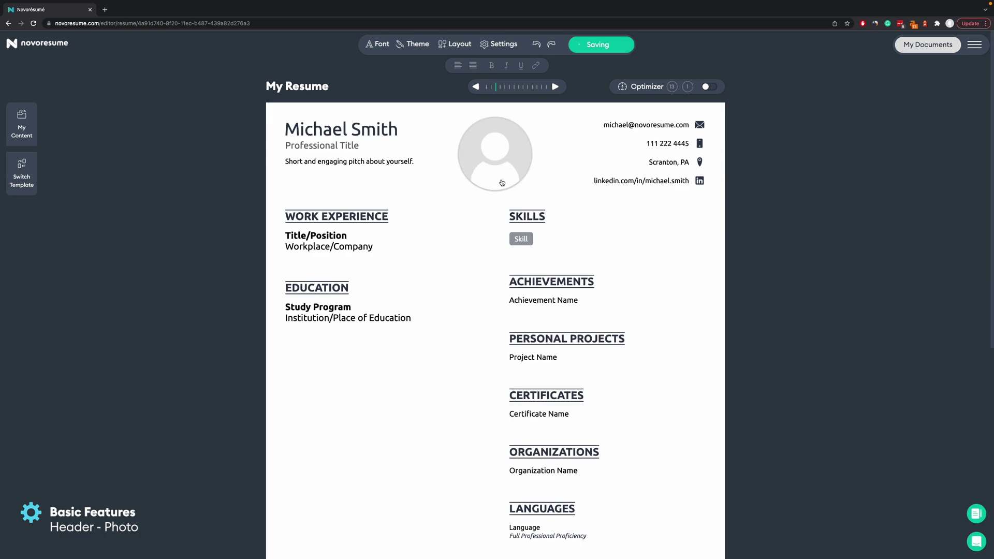
Upload the headshot from the Profile Picture folder and adjust the crop area around the face.
mouse_move(504, 165)
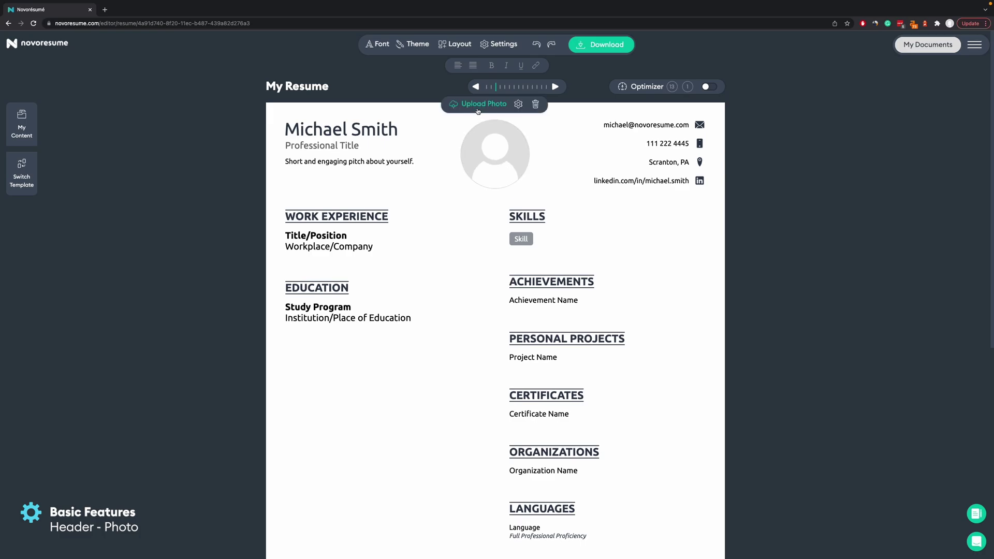
left_click(478, 110)
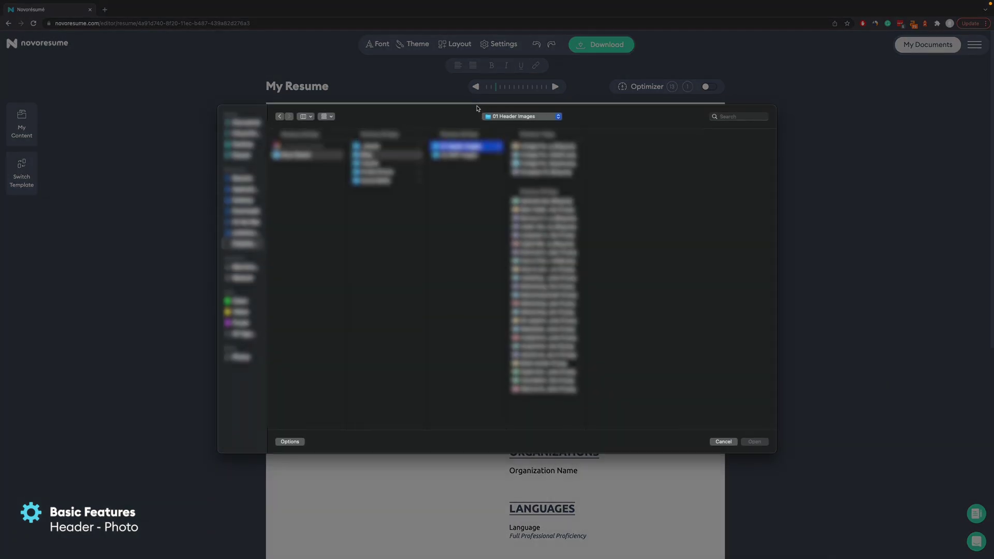
left_click(386, 173)
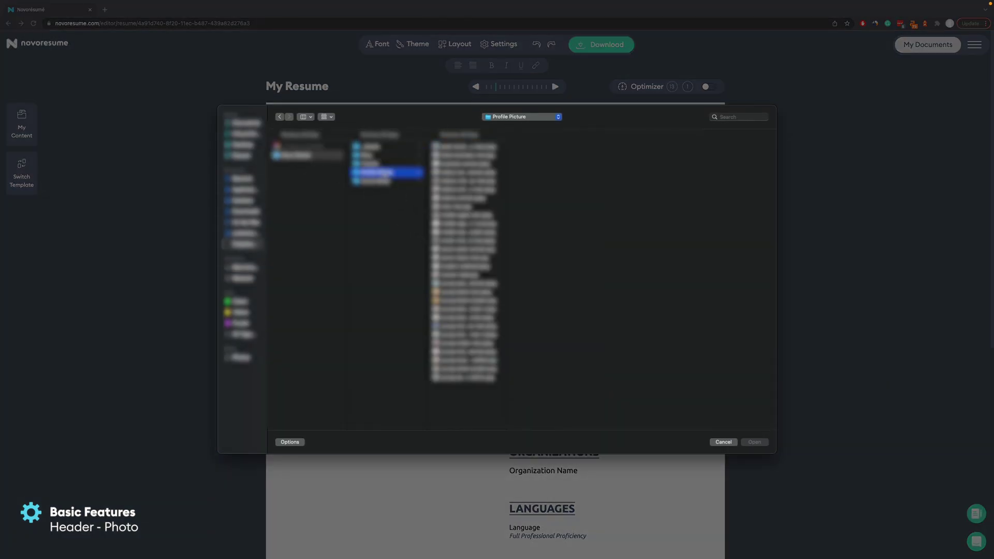
left_click(458, 207)
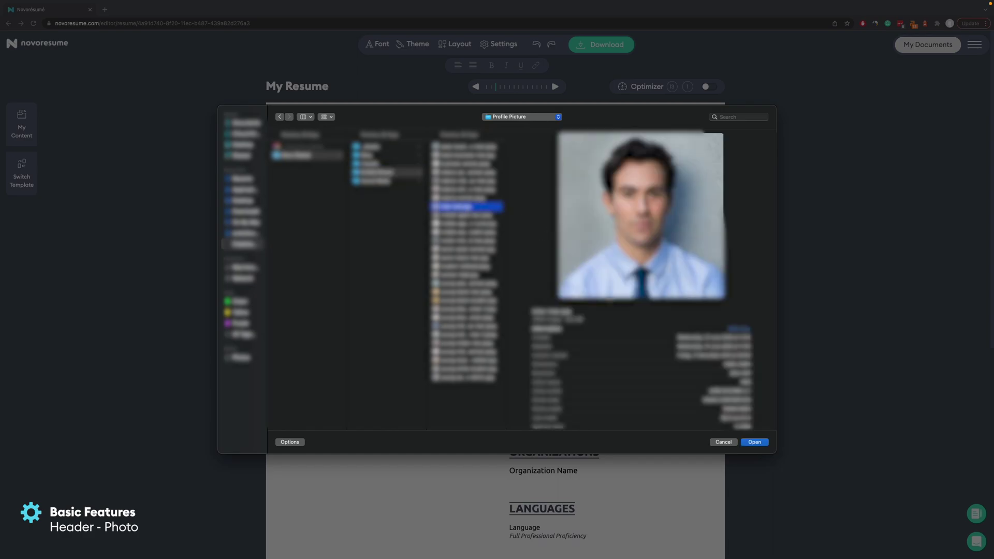
left_click(756, 443)
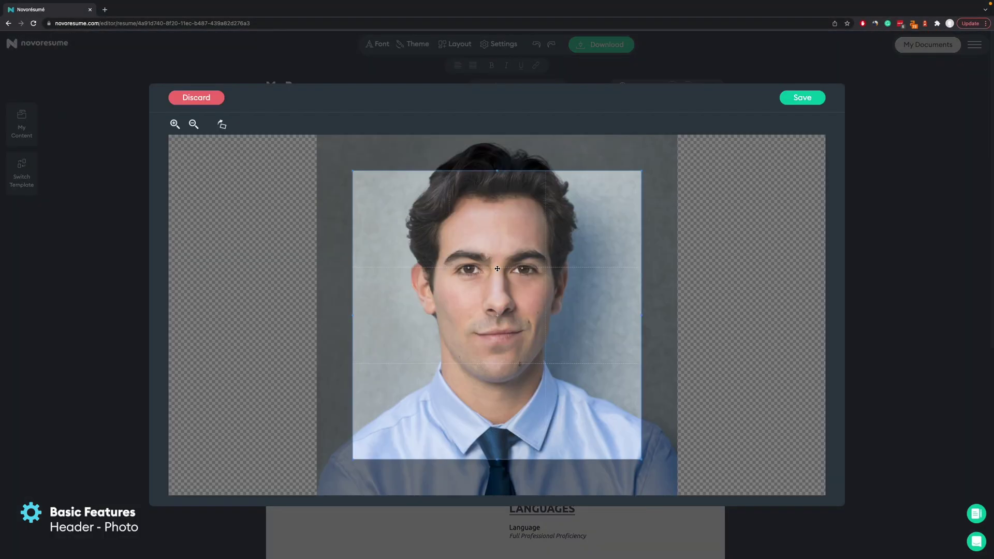
left_click_drag(497, 269, 500, 220)
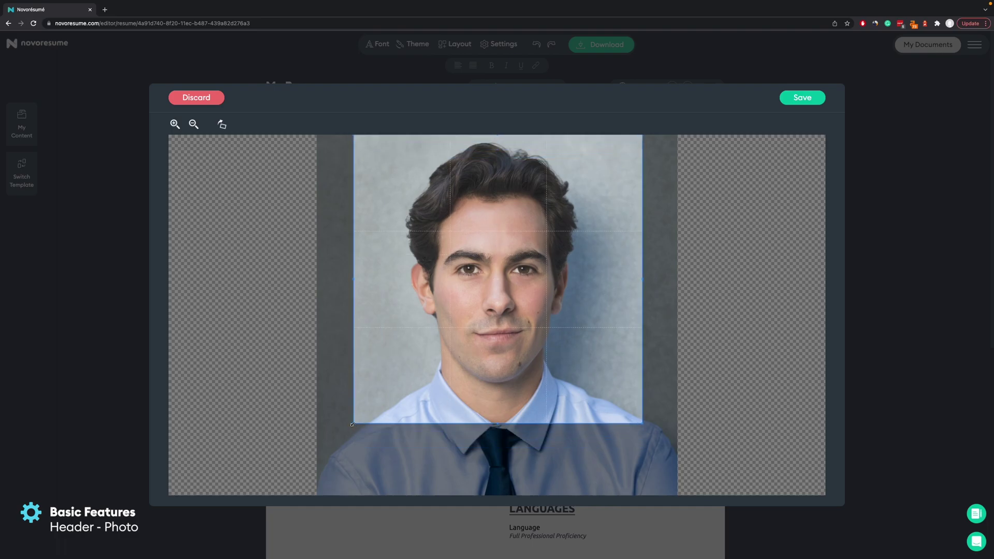
left_click_drag(352, 424, 343, 434)
left_click_drag(606, 207, 607, 208)
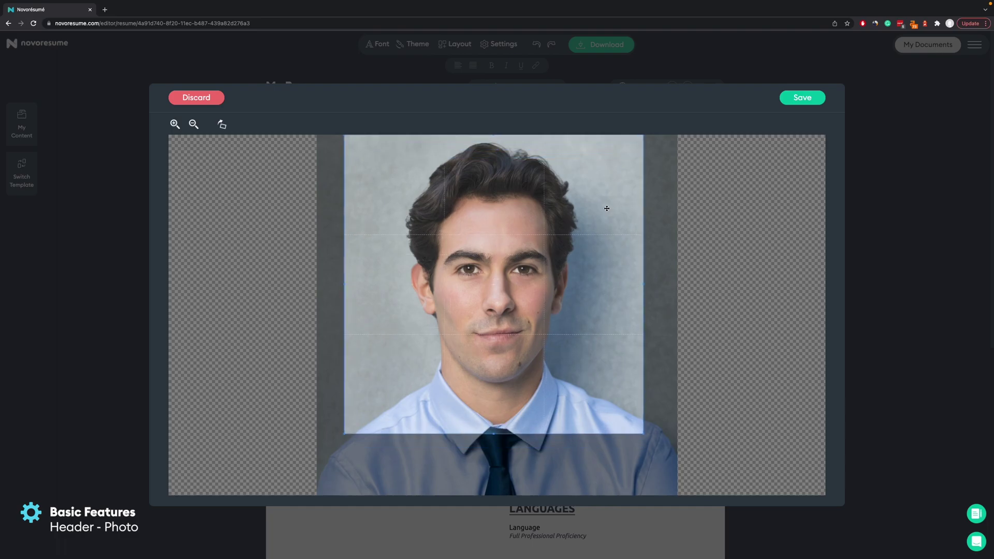
Save the cropped headshot, then delete the photo from the resume header.
left_click(802, 97)
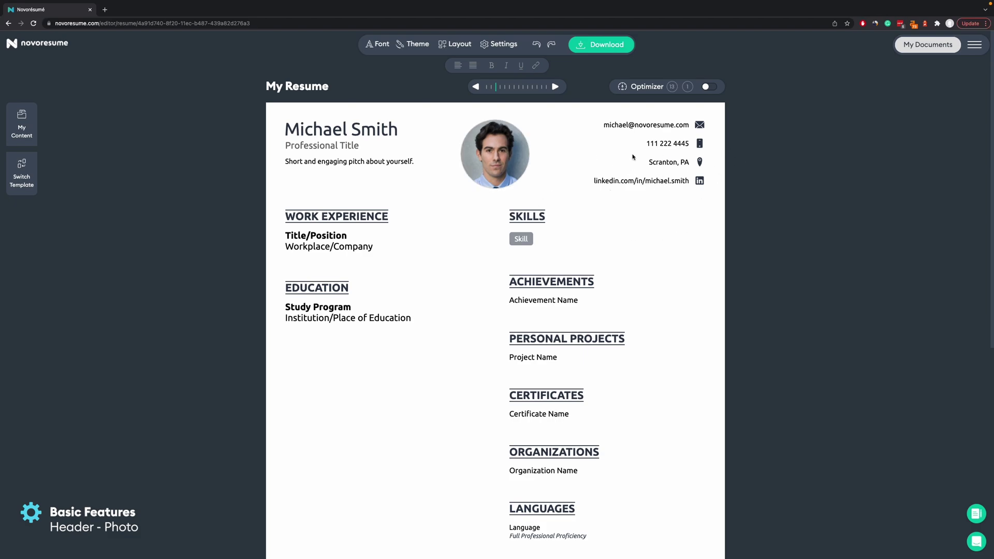
left_click(502, 149)
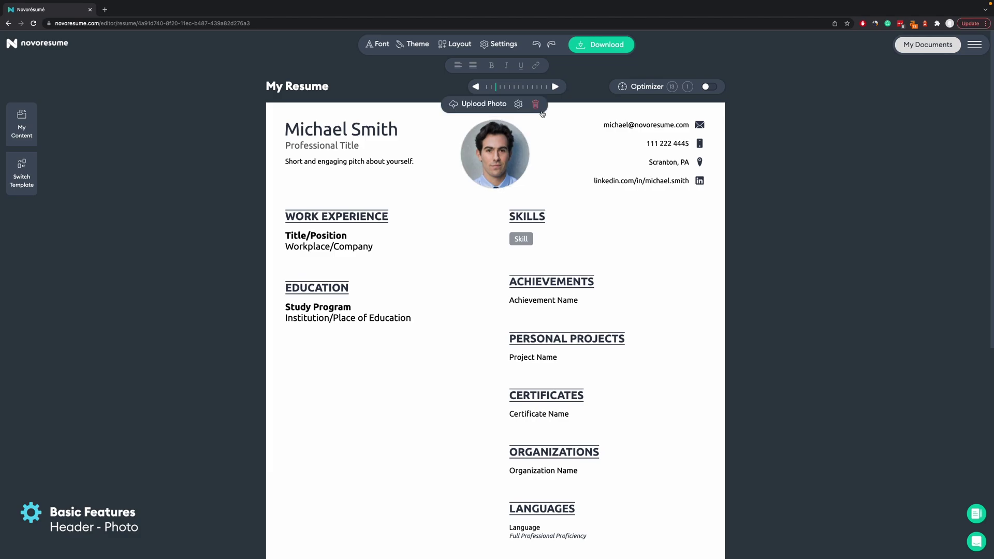
left_click(535, 103)
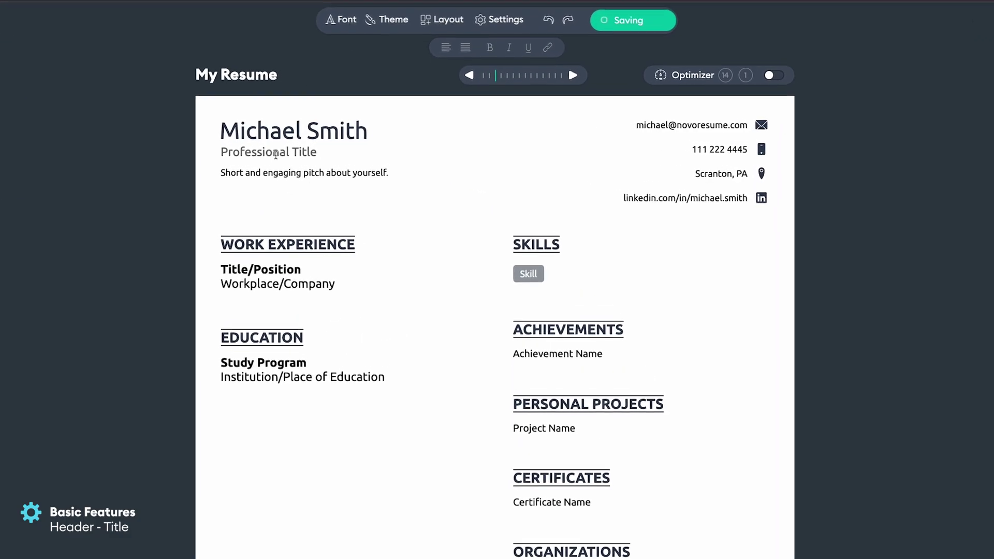
Set the title to 'Office Manager' and write the 8+ years office-management summary pitch.
left_click(268, 156)
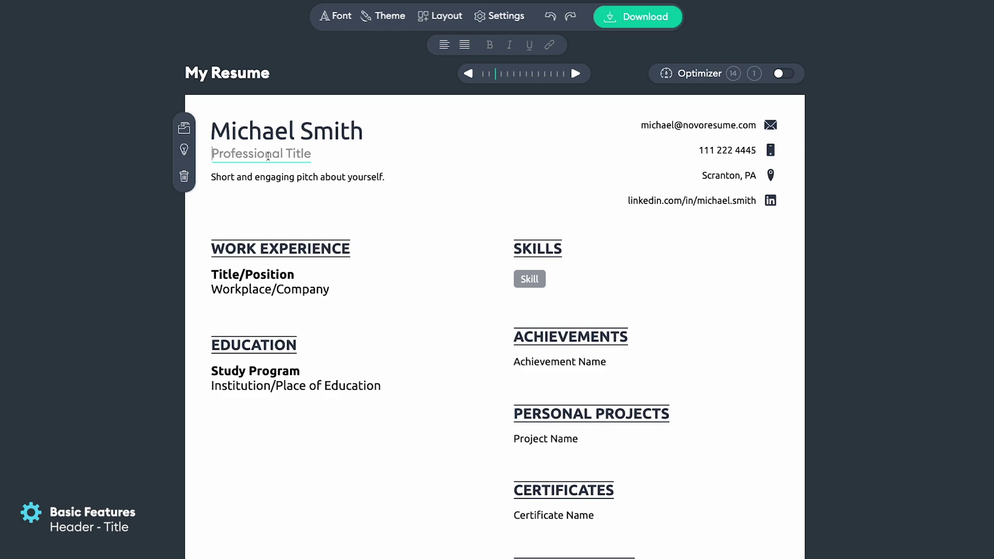
type("Office Manager")
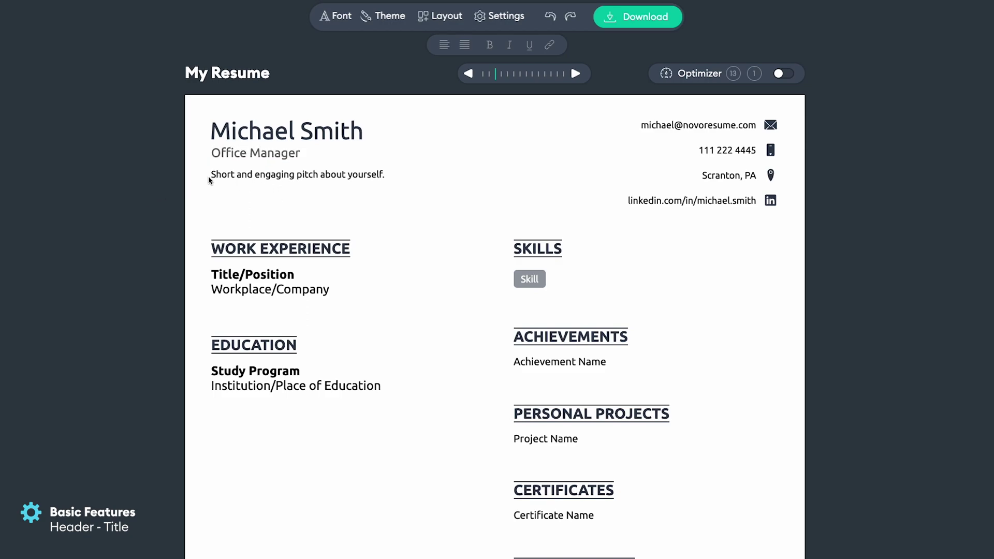
left_click(244, 174)
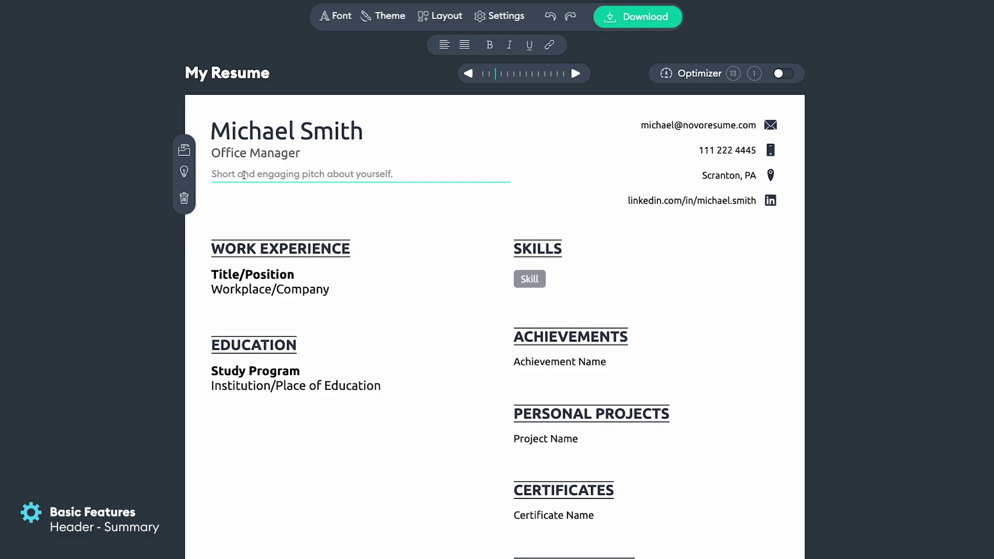
type("Dynamic and results-oriented professional with 8+ years of experience in office management, supervision, and administration. Provides confidential support to senior and high-level officials to ensure compliance with company objectives and collaborates well with all organizational levels.")
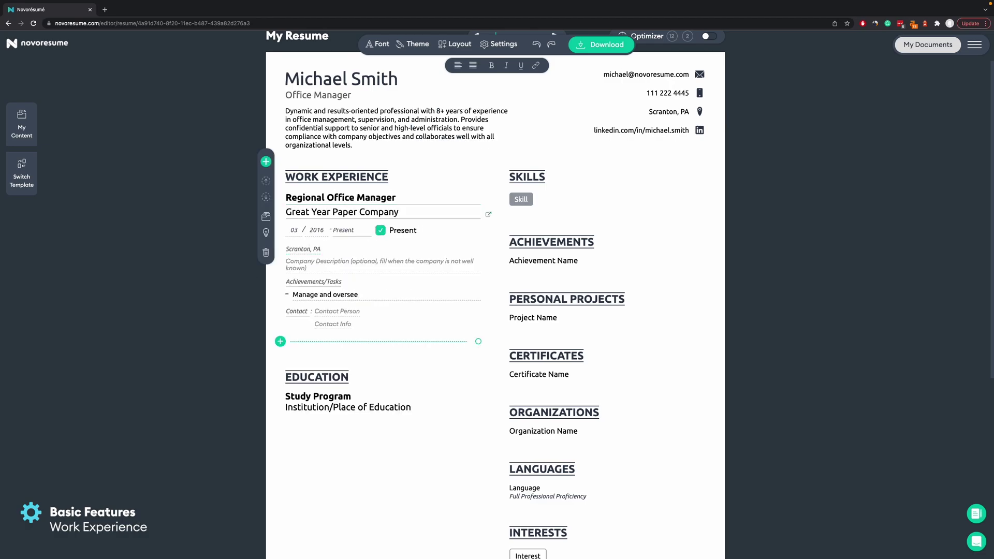
Write task bullets on operations, front desk, staffing, CEO collaboration and financial initiatives.
type("day-to-day activities of operations, including planning and coordinating with other unities.")
key("Return")
type("Led front desk team in achieving key outcomes at each client check-in fostering warm business relationships.")
key("Return")
type("Improve operational effectiveness performance conversations, training and other personnel management.")
key("Return")
type("Continually assess staffing and training needs including creating a staff schedule that supports client requirements.")
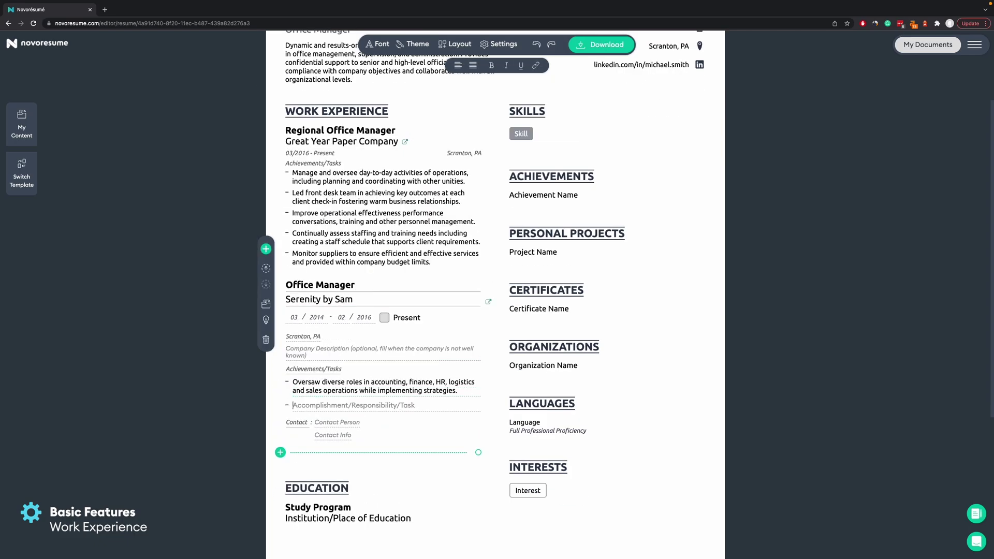
key("Return")
type("Facilitated information management while effectually collaborating with the CEO for operational improvements.")
key("Return")
type("Identified business challenges and shape effectual benchmarked solutions in meeting company objectvies.")
key("Return")
type("Supervised financial initiatives, including banking, planning, cost analysis, cash flow, and legal compliance.")
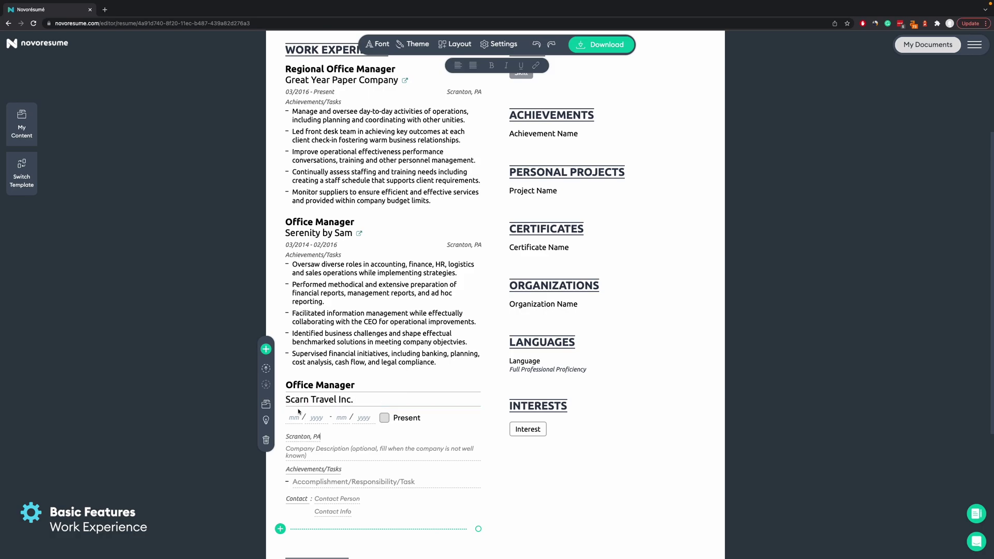
Add Scarn Travels Inc. bullets on daily operations, brand awareness and travel arrangements.
type("Directed day-to-day operations and long-term goals of Scarn Travels Inc. via effective operations management.")
key("Return")
type("Established brand awareness through service and events promotion in USA, Canada, Europe, and Southeast Asia.")
key("Return")
type("Mapped out proficient travel arrangements for coordinators to strengthen initiatives and productivity.")
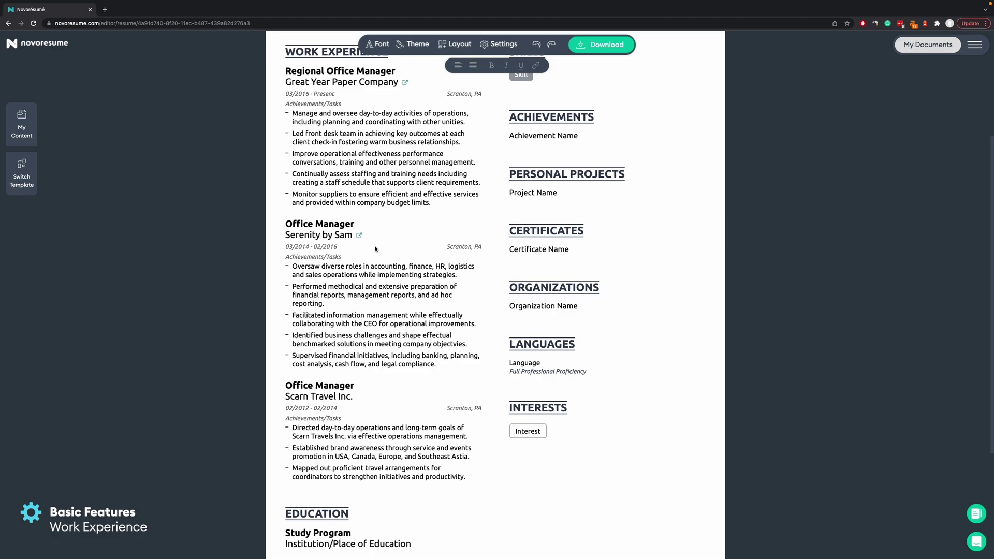
scroll(150, 277, "down", 3)
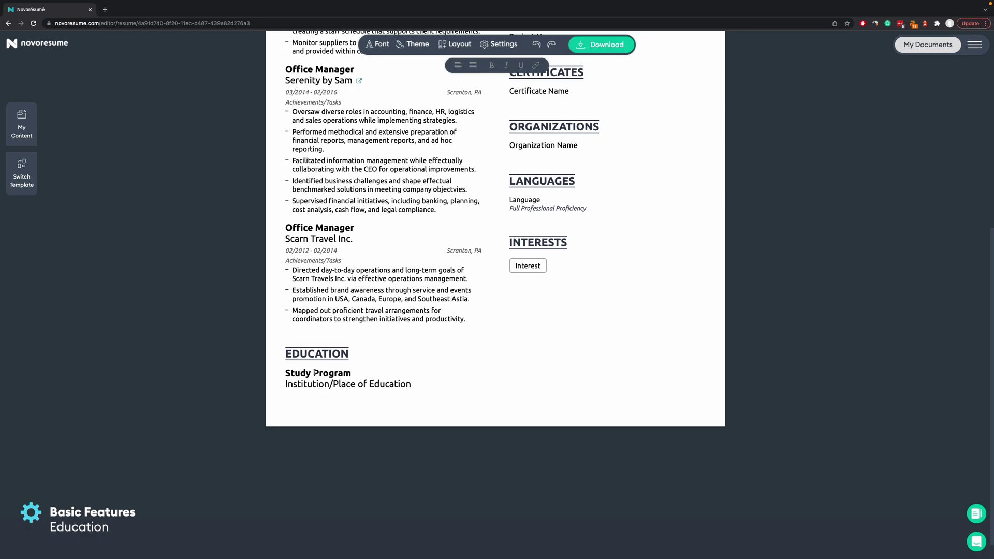
Enter 'BSc in Business Administration' at 'Scranton University' as the education entry.
left_click(315, 372)
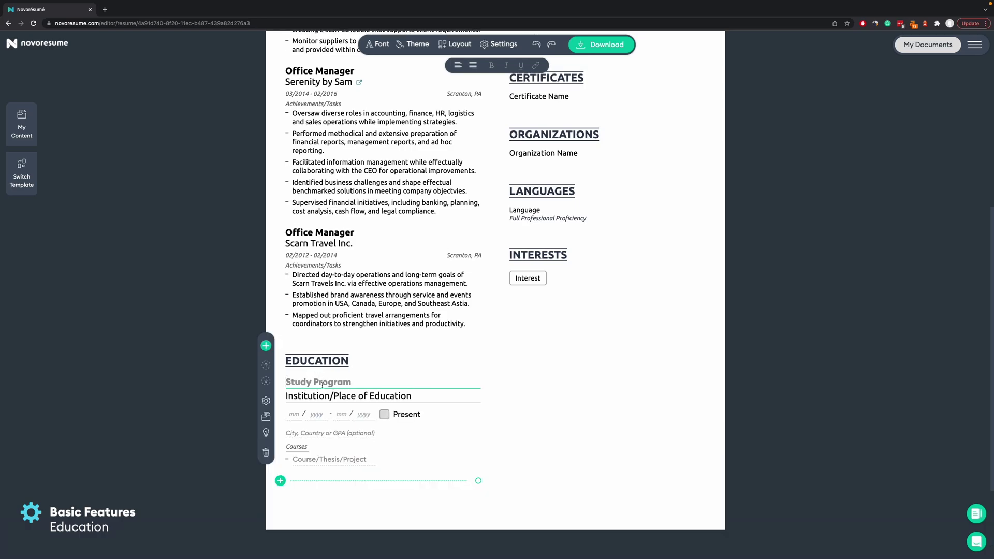
type("BSc in Business Administration")
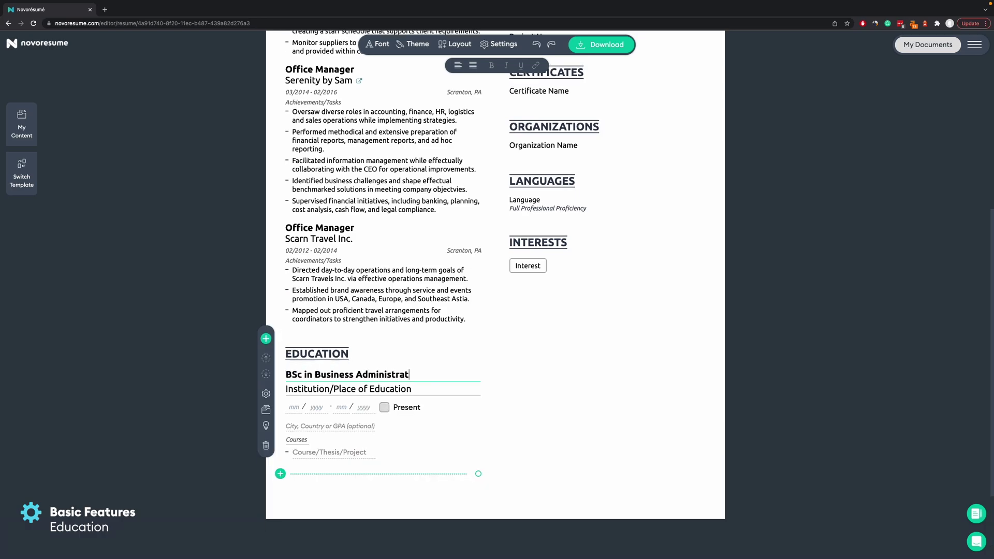
key("Tab")
type("Scranton University")
scroll(306, 369, "down", 1)
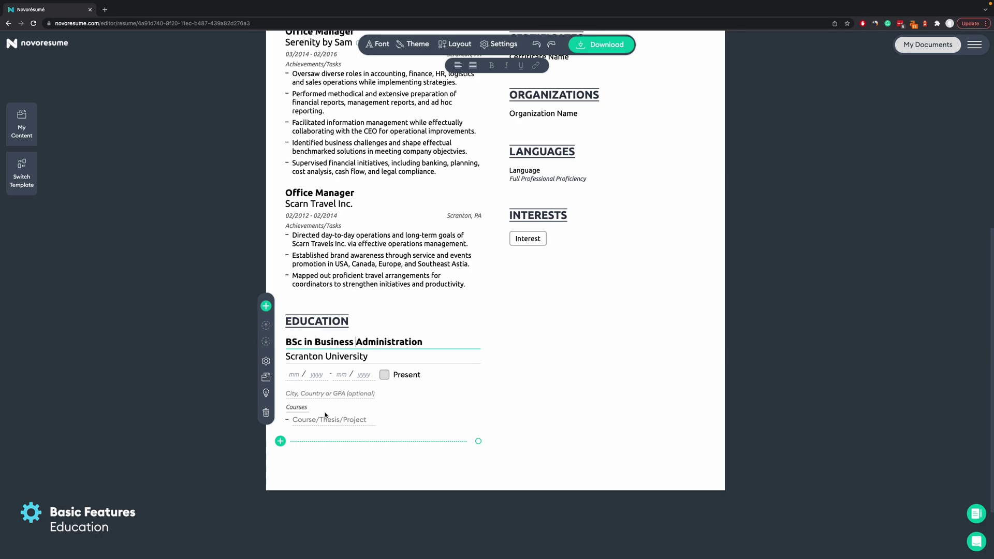
Add courses 1, 2 and 3 and arrange them in a single column.
left_click(266, 361)
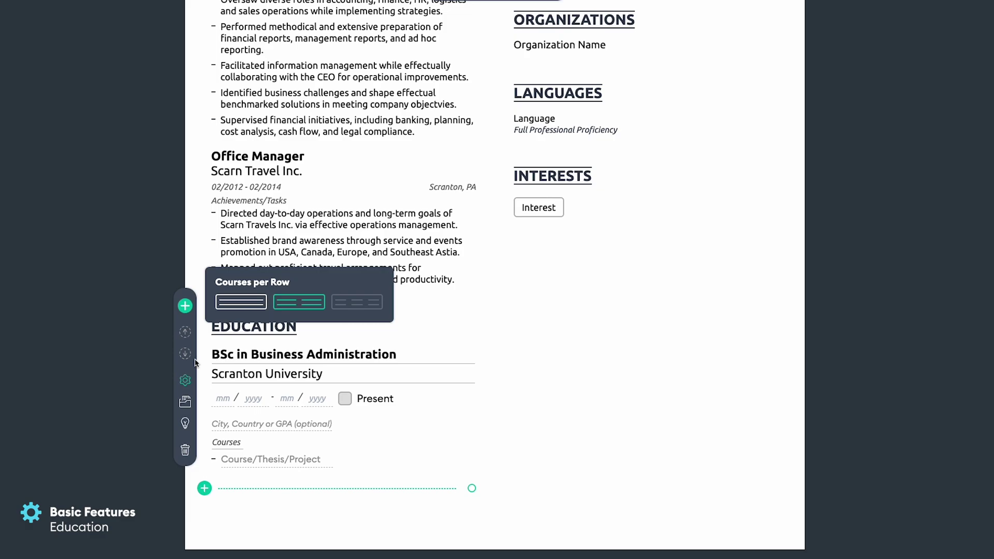
left_click(242, 303)
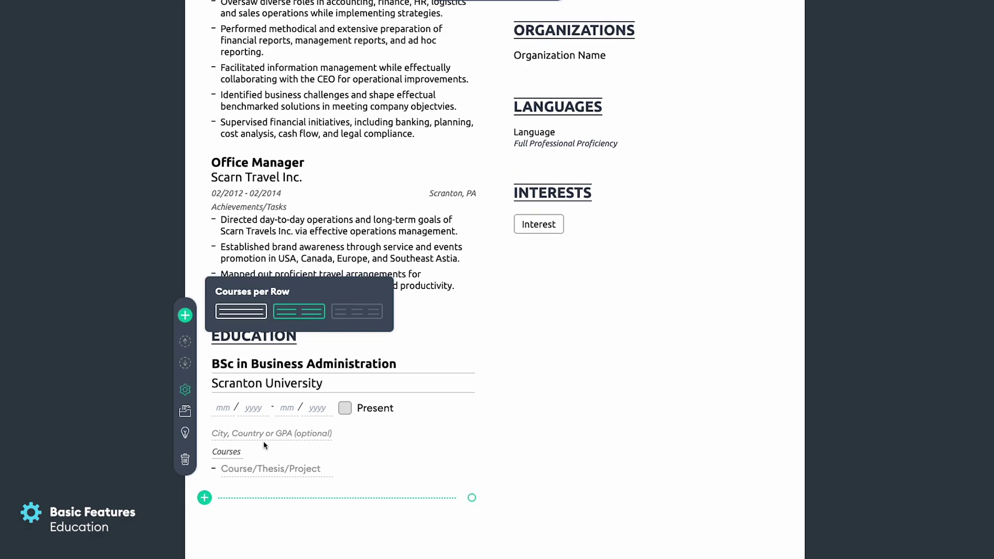
left_click(249, 470)
type("1")
key("Return")
type("2")
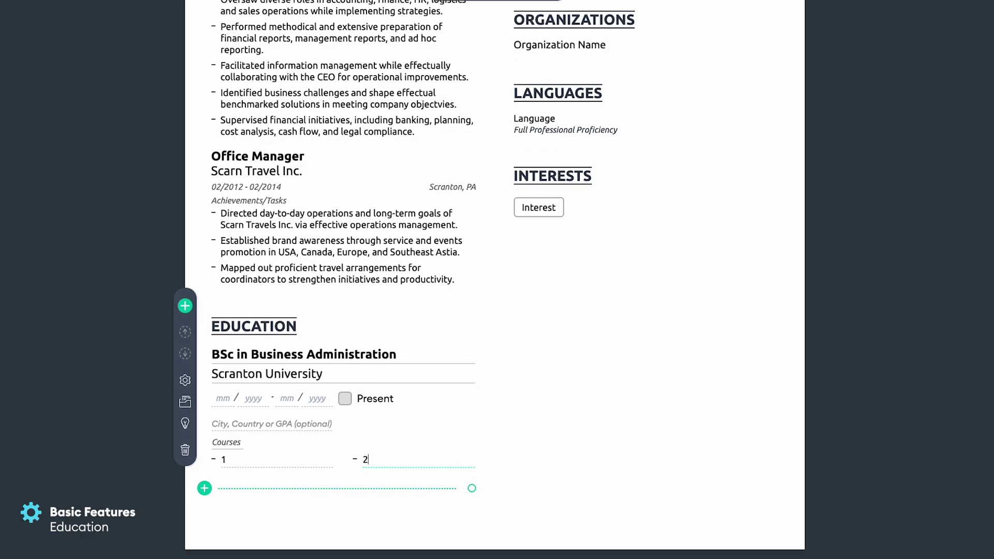
key("Return")
type("3")
left_click(185, 369)
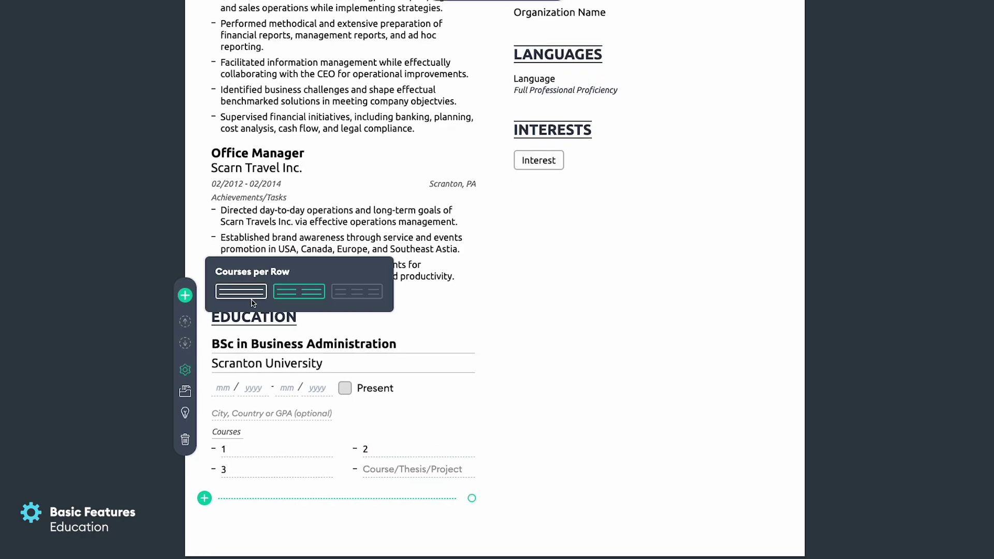
left_click(241, 291)
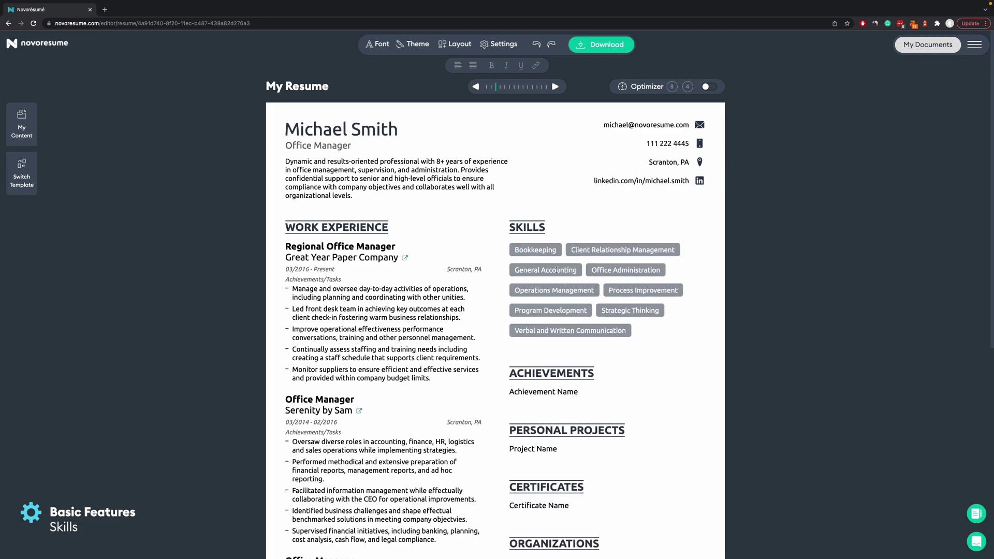
Retitle ACHIEVEMENTS to PROFESSIONAL MEMBERSHIP and list the Office Managers and Youth Leaders associations.
left_click(557, 269)
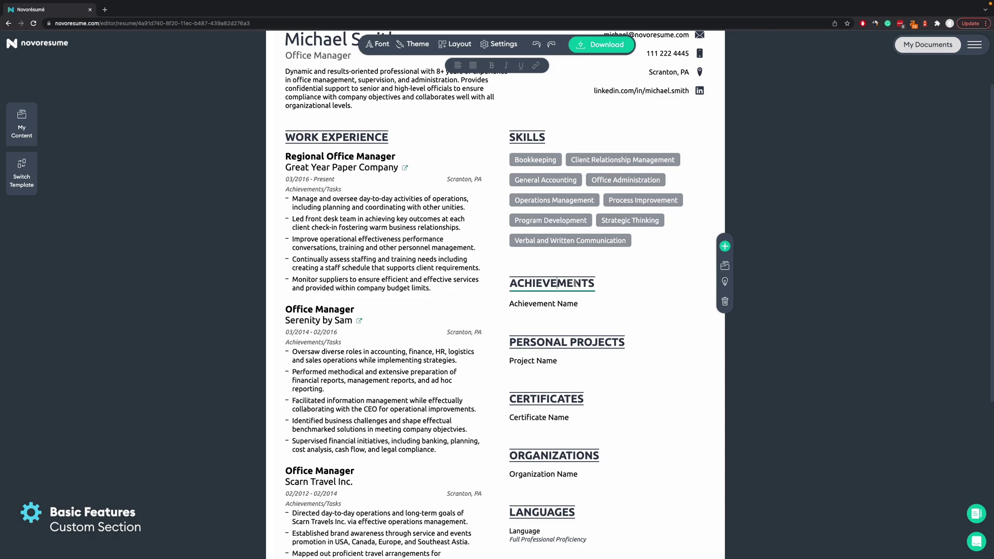
double_click(576, 284)
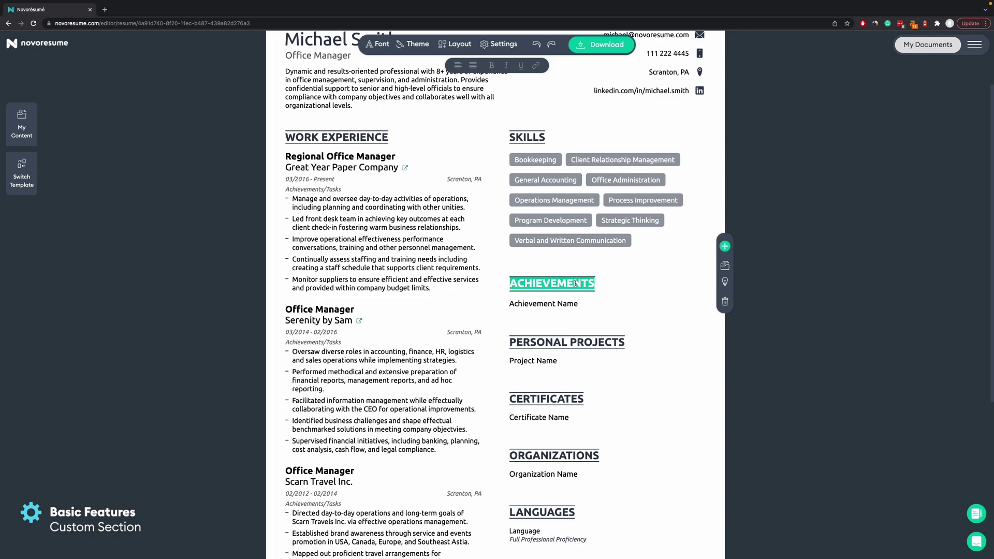
key("BackSpace")
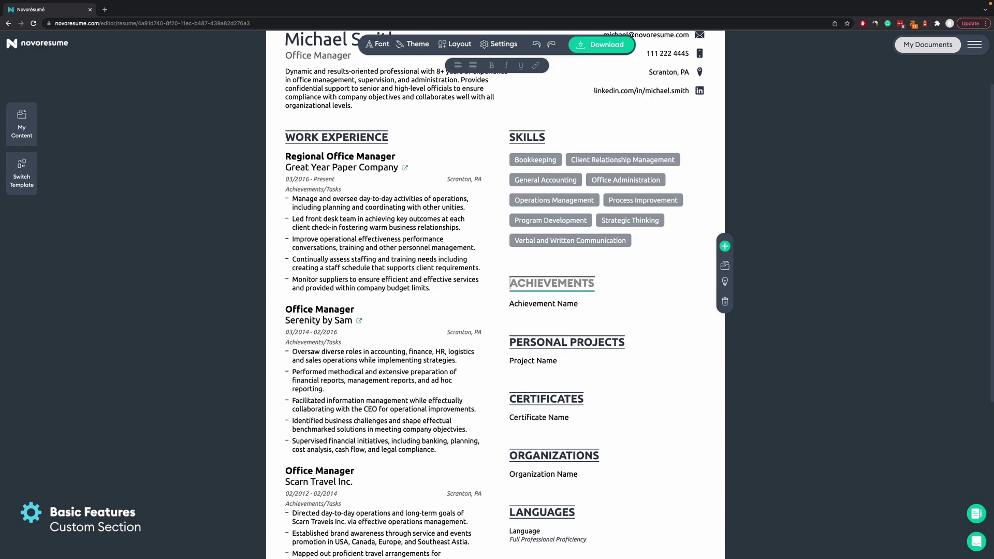
type("PROFES")
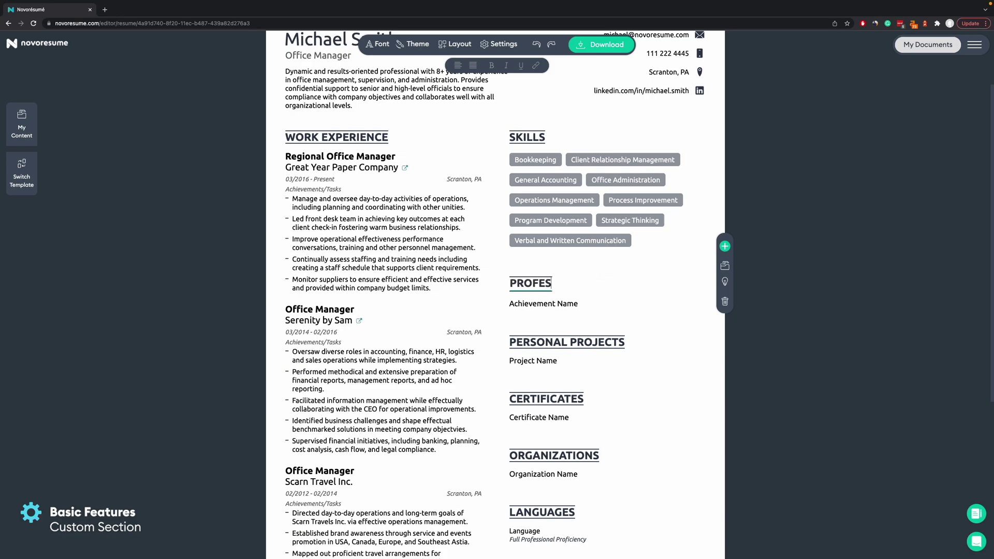
type("SIONAL MEMBERSHIP")
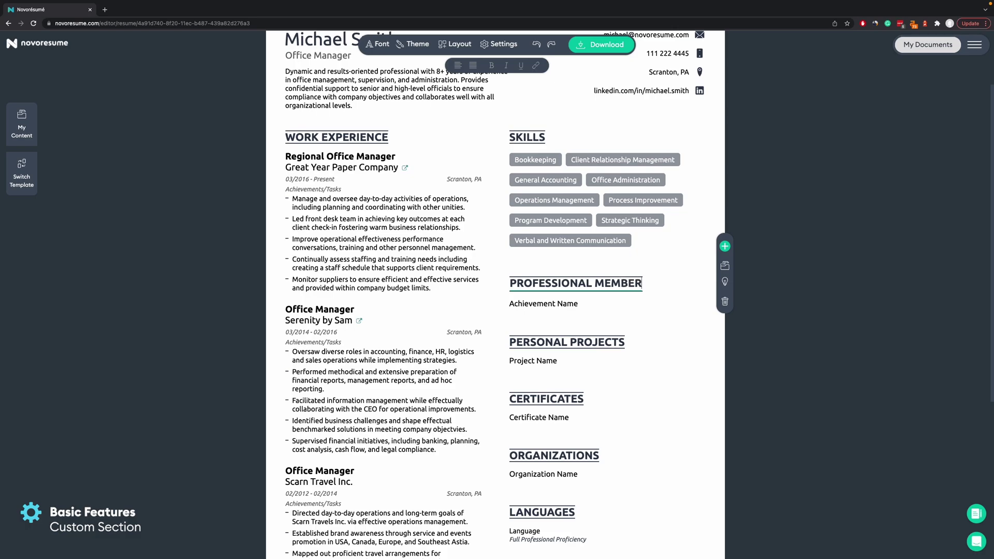
left_click(555, 307)
type("Office Managers Association in Pennsylvania")
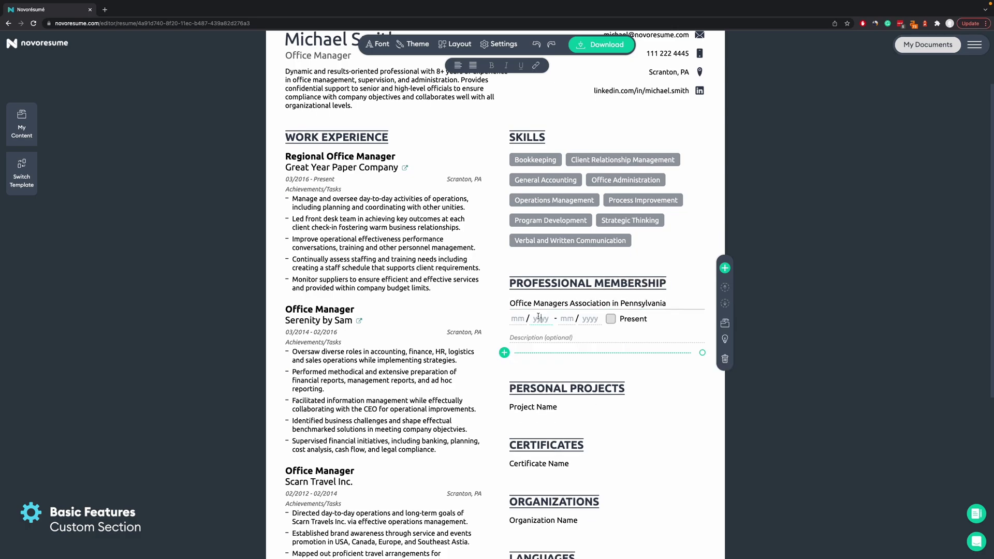
type("Youth Leaders in Penss")
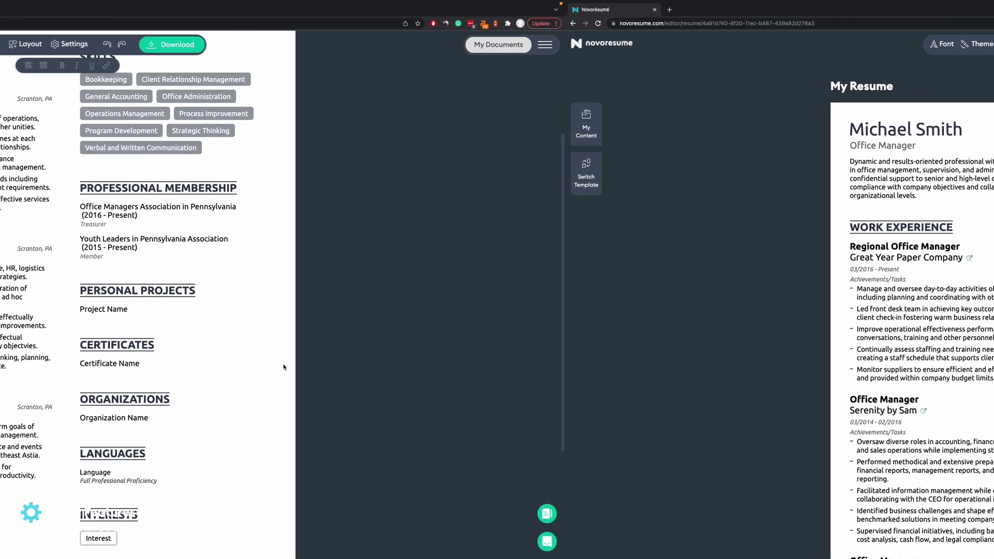
Preview the Raleway and Roboto fonts, then keep the resume font as Ubuntu.
scroll(777, 165, "down", 5)
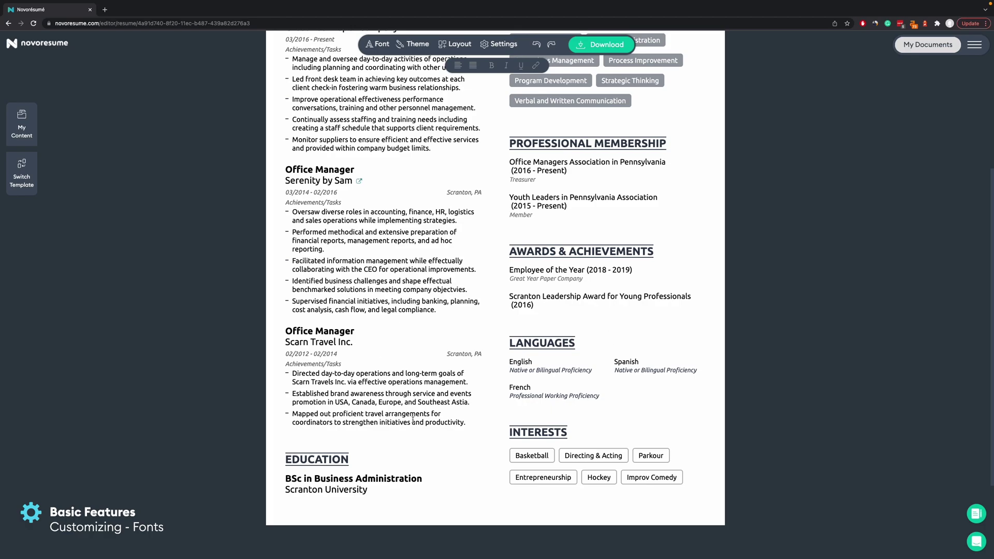
scroll(220, 225, "up", 5)
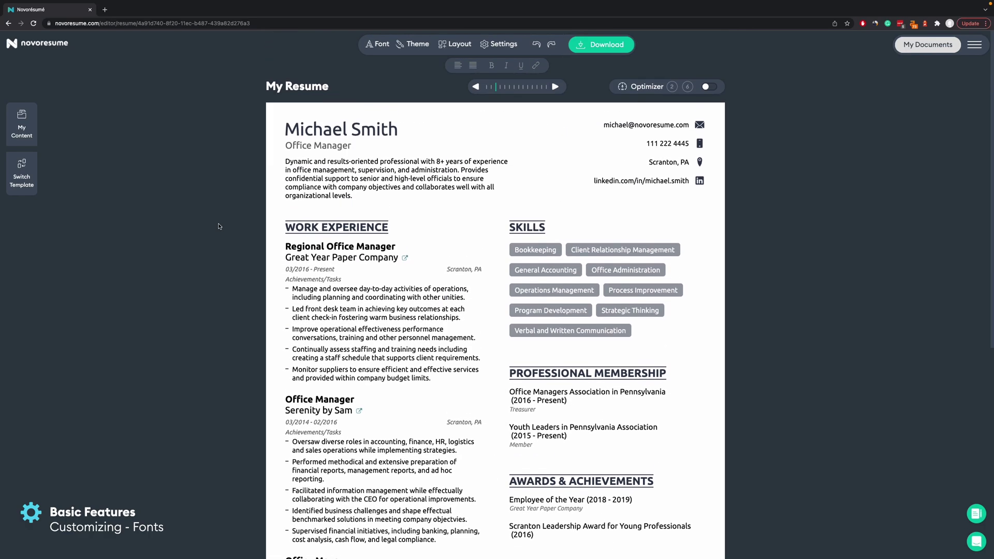
left_click(381, 46)
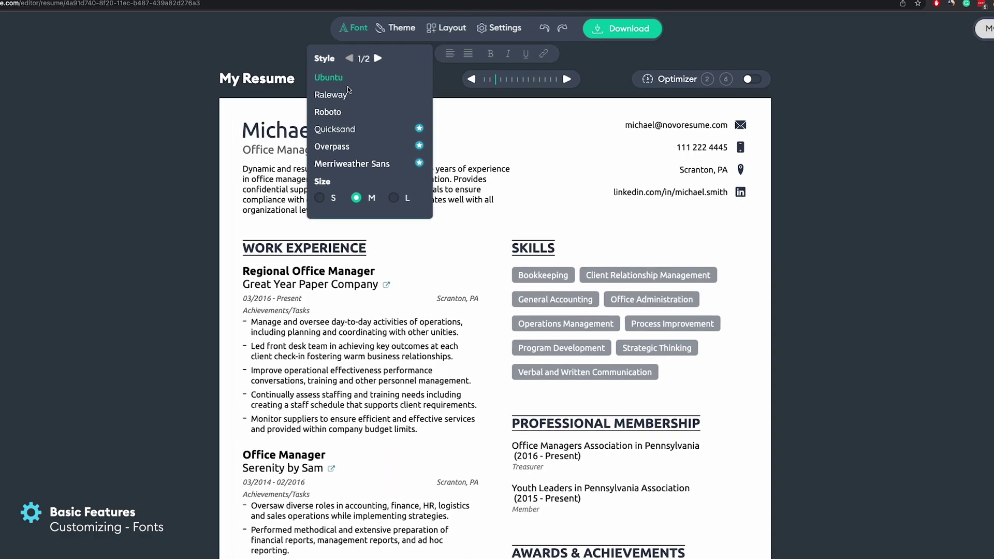
left_click(342, 94)
left_click(341, 113)
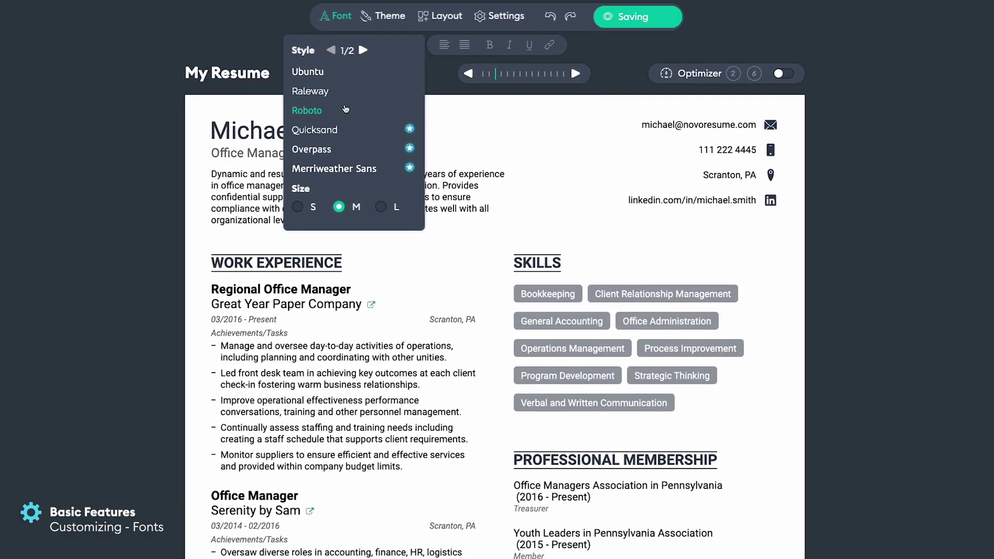
left_click(326, 92)
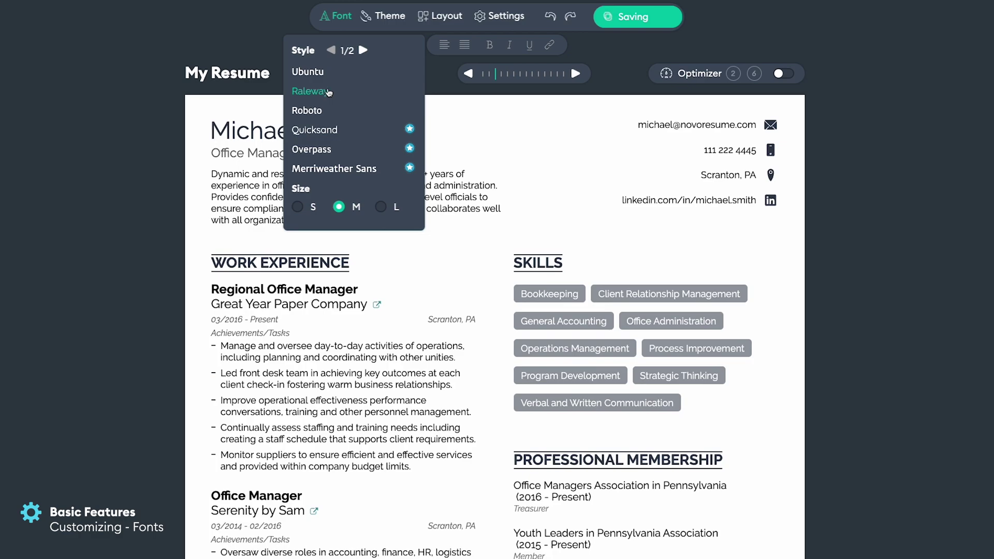
left_click(326, 72)
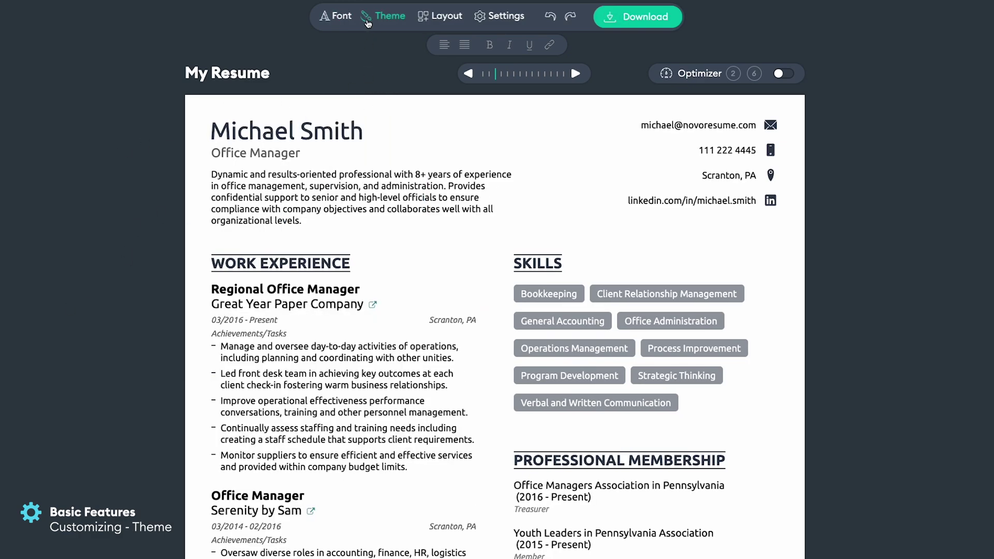
Cycle the resume's theme colour through red, indigo, steel blue, magenta-pink, mauve and lighter purple palettes.
left_click(367, 19)
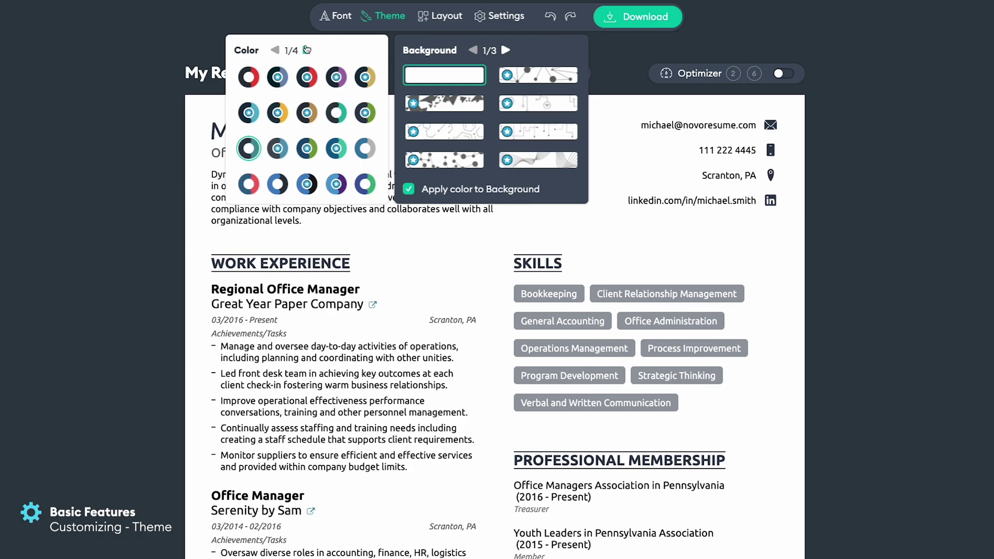
left_click(249, 81)
left_click(365, 184)
left_click(286, 187)
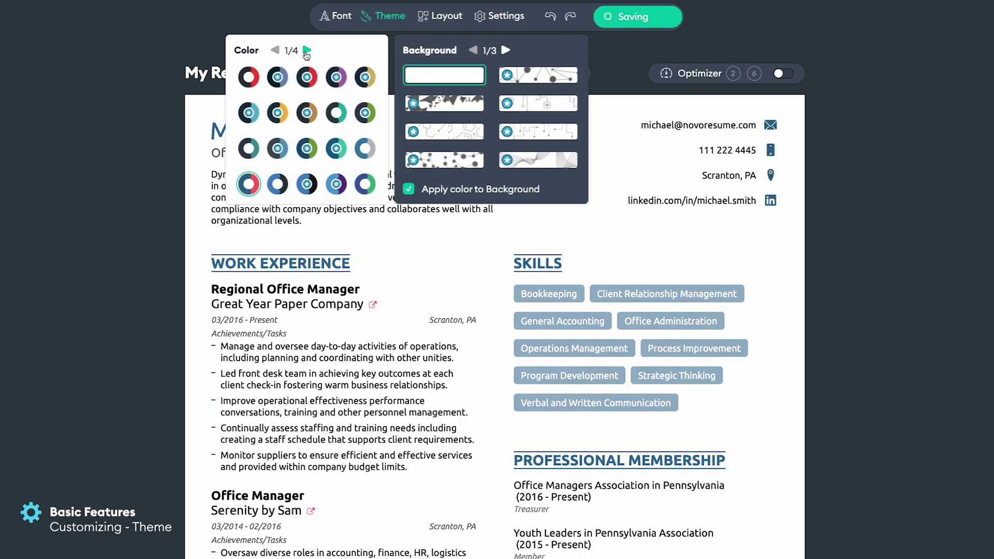
left_click(307, 51)
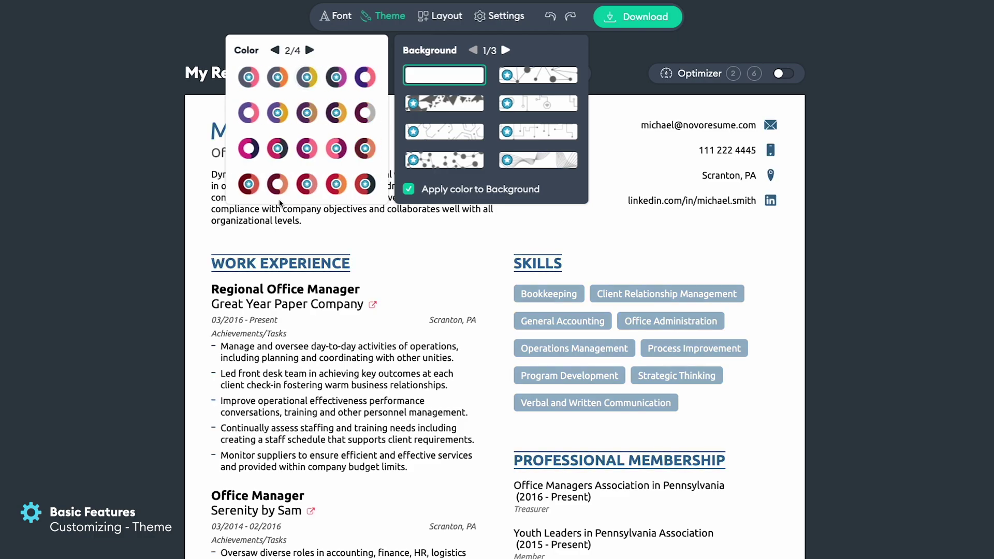
left_click(282, 183)
left_click(248, 149)
left_click(366, 119)
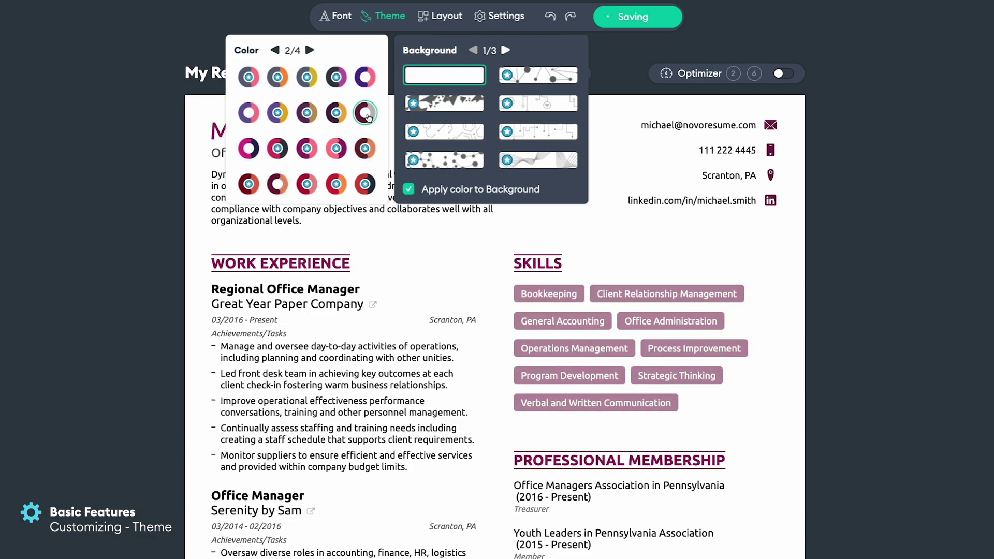
left_click(365, 78)
left_click(309, 50)
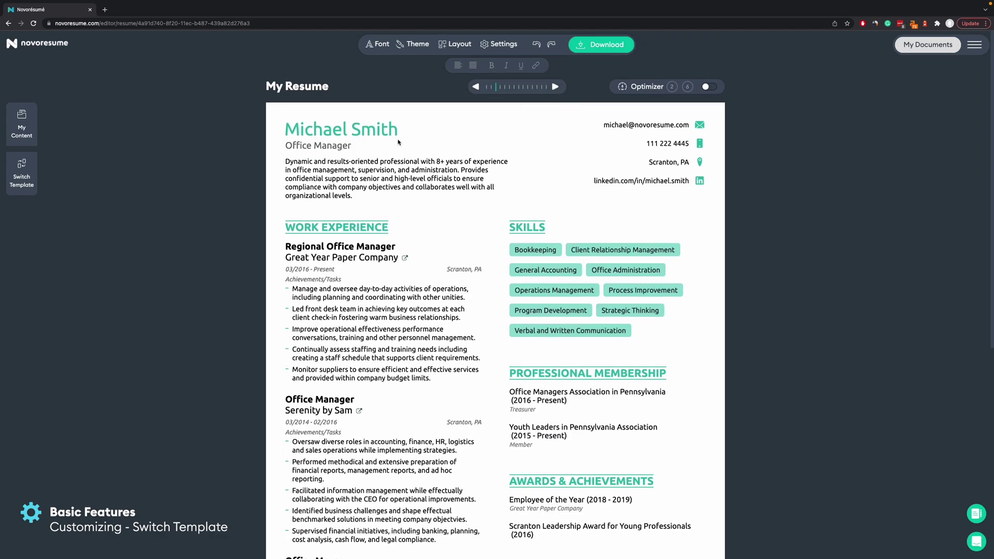
Preview the Simple and Creative templates, then apply the Executive template to the resume.
scroll(195, 254, "down", 5)
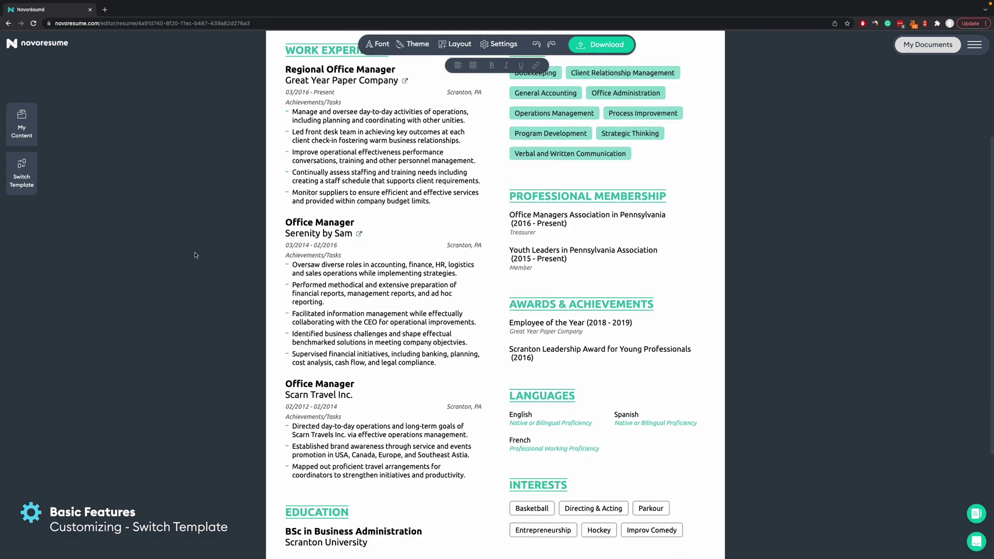
scroll(186, 244, "up", 5)
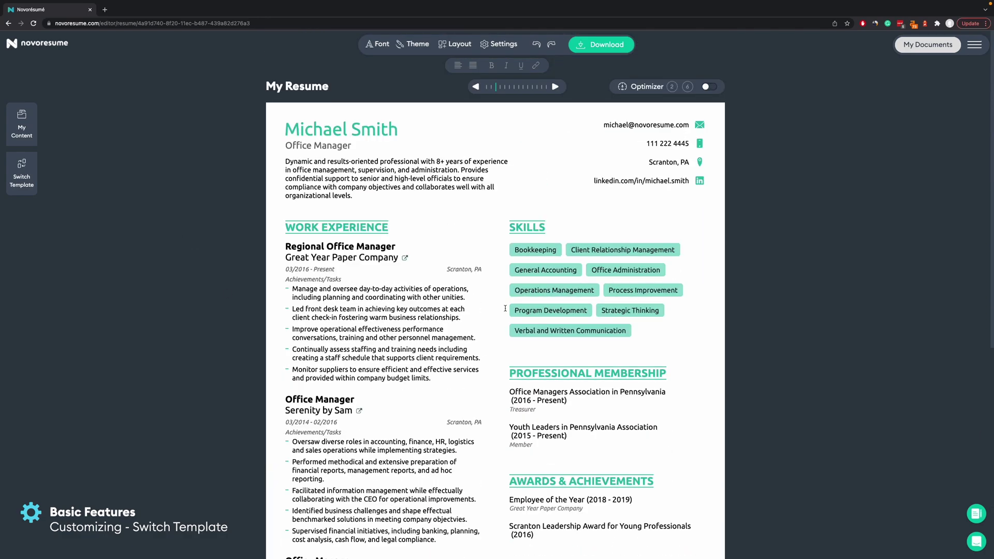
scroll(519, 297, "down", 5)
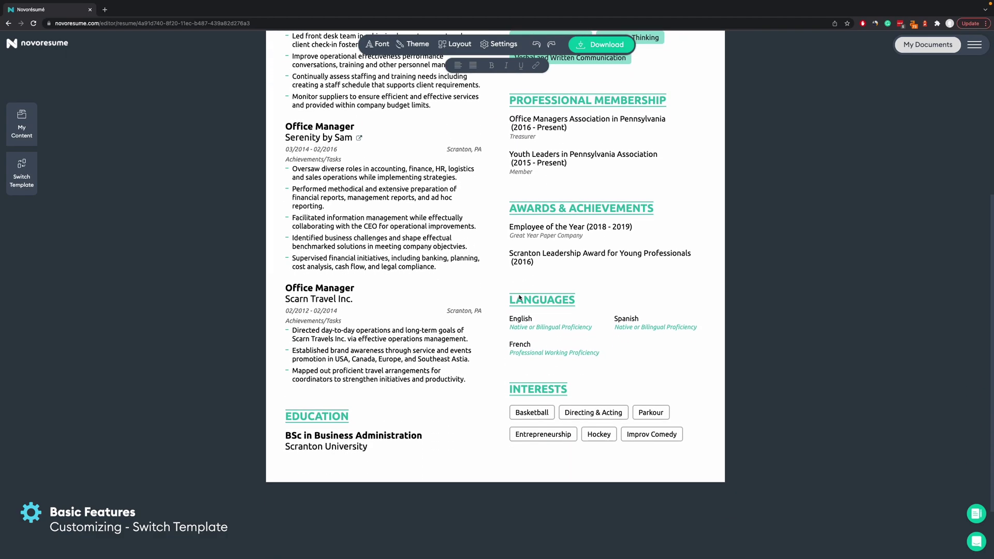
scroll(519, 295, "up", 5)
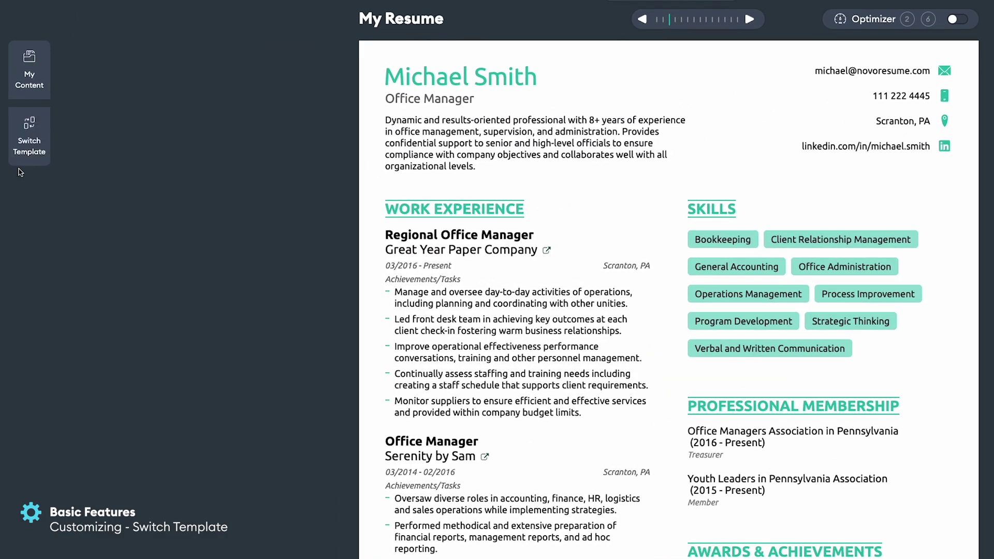
left_click(22, 170)
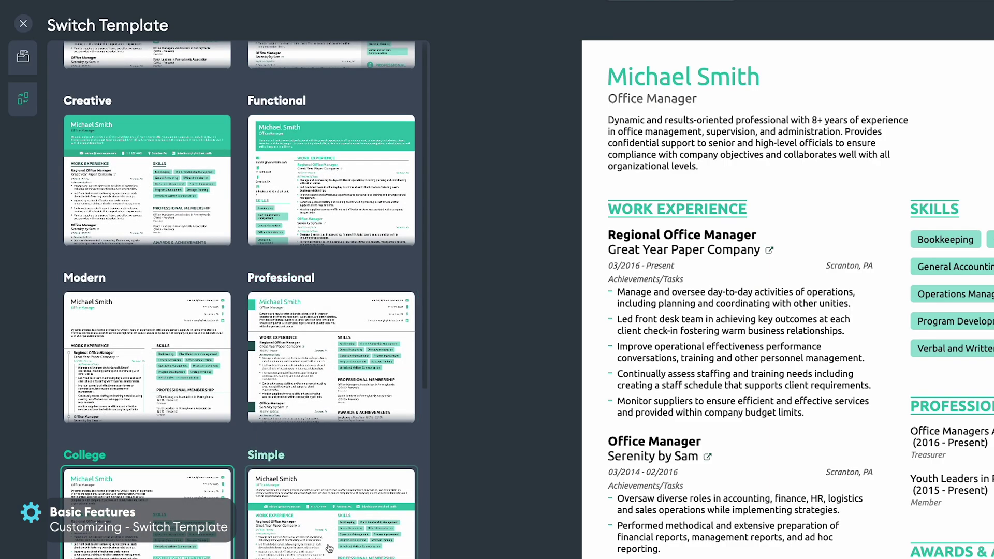
left_click(329, 546)
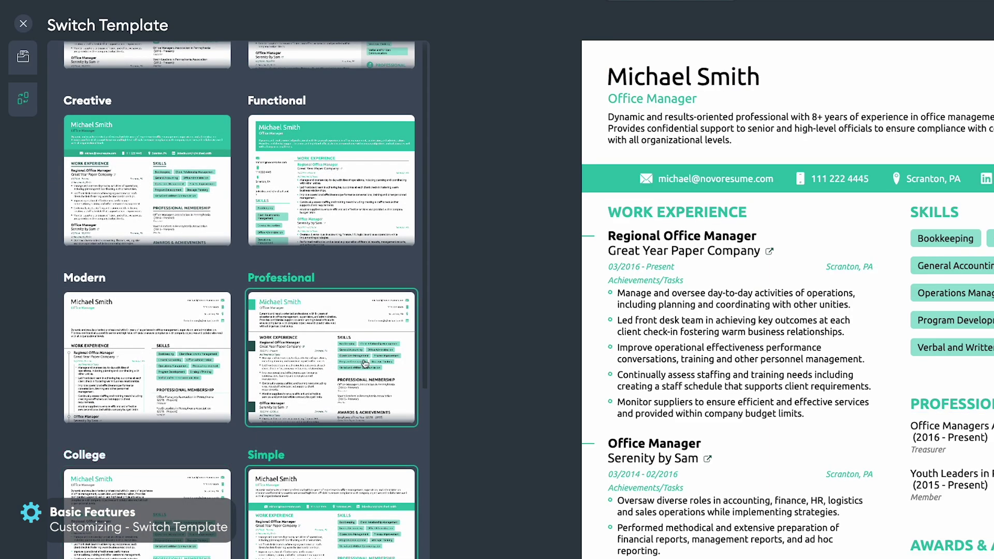
left_click(148, 186)
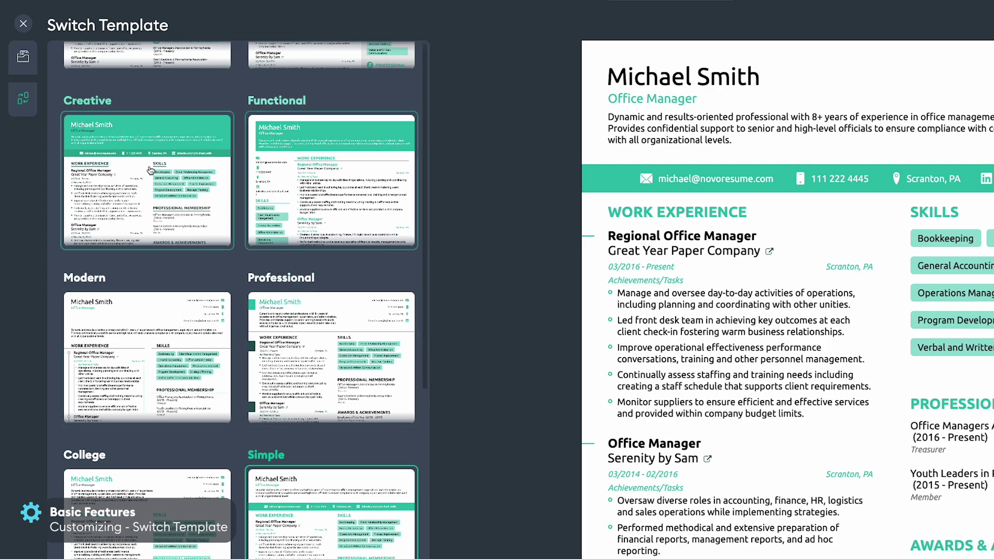
scroll(159, 244, "up", 3)
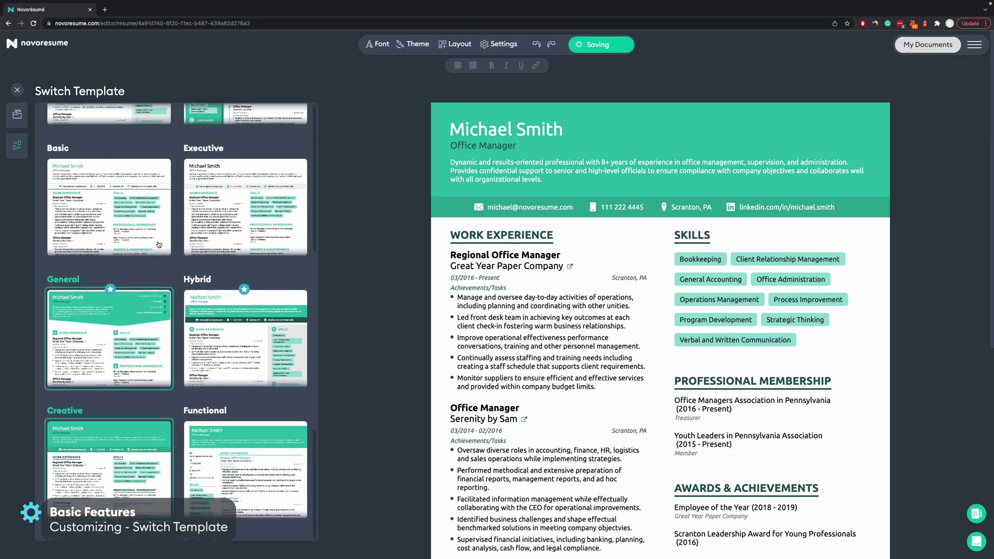
left_click(242, 243)
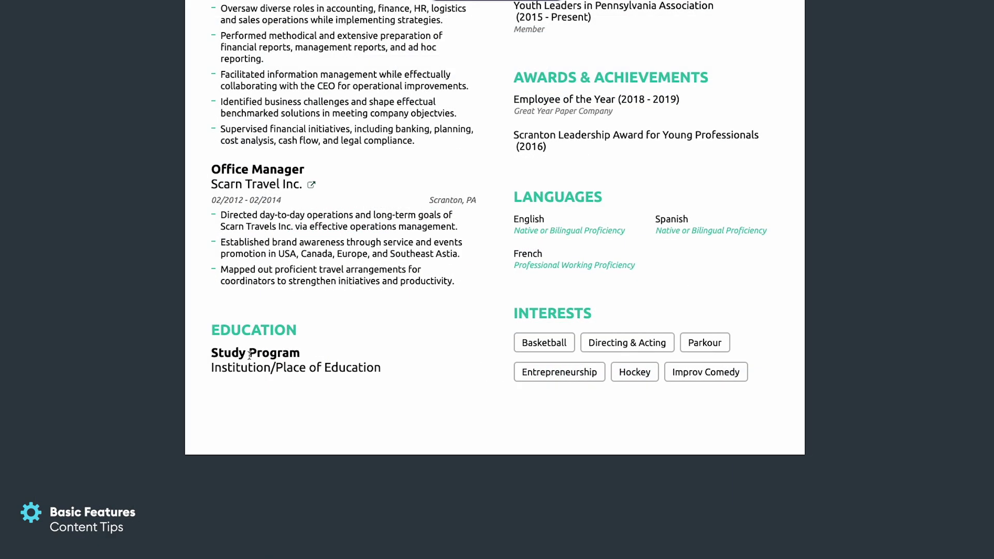
left_click(250, 355)
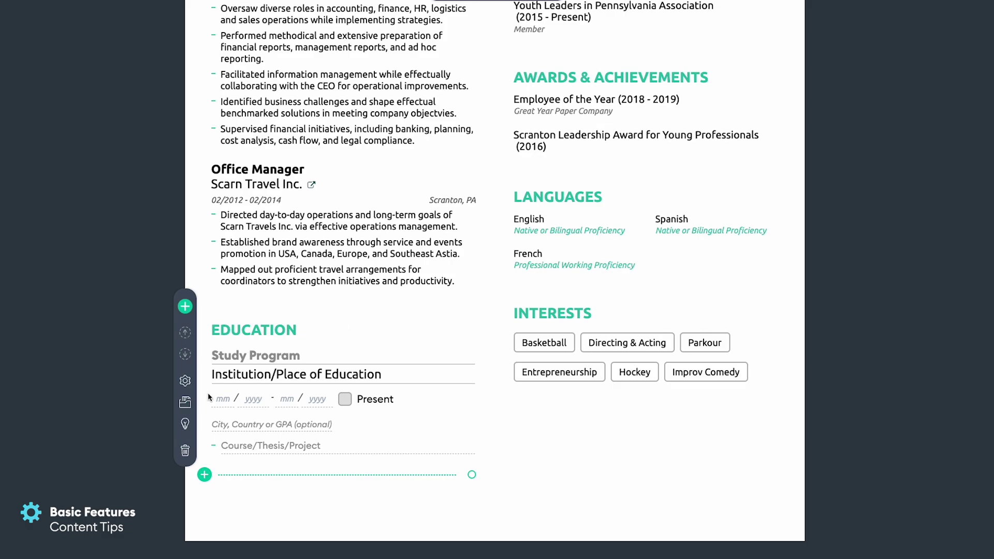
left_click(186, 425)
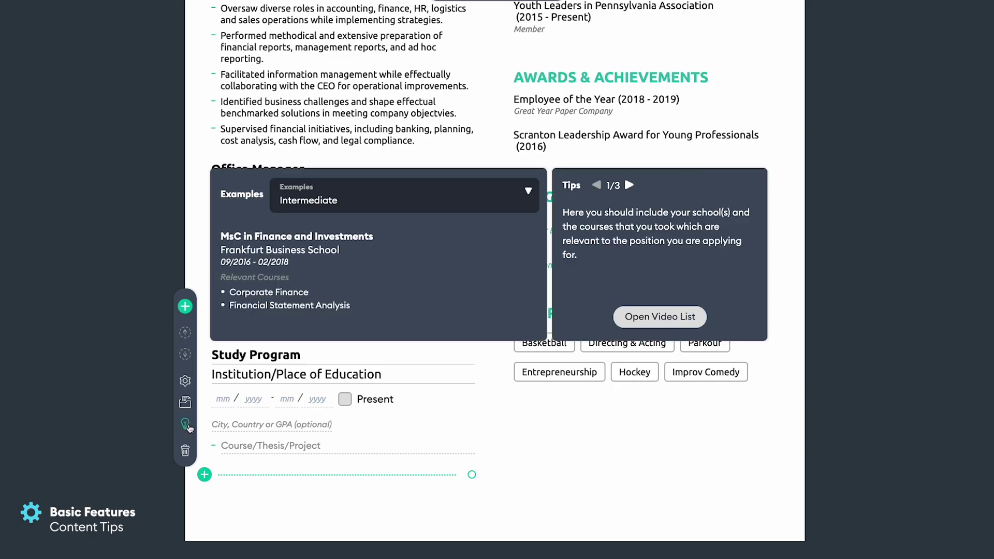
left_click(403, 206)
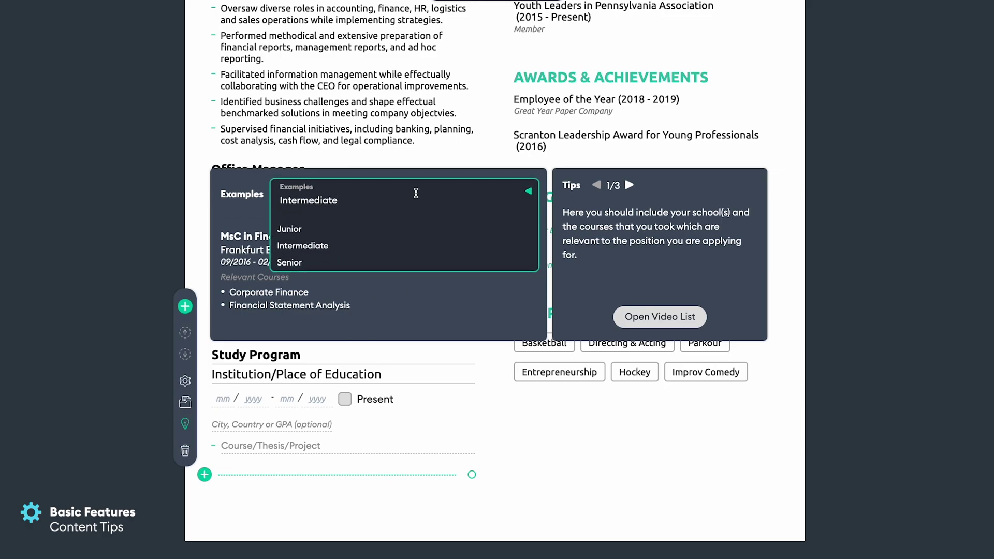
left_click(356, 228)
scroll(357, 278, "down", 2)
scroll(356, 278, "up", 1)
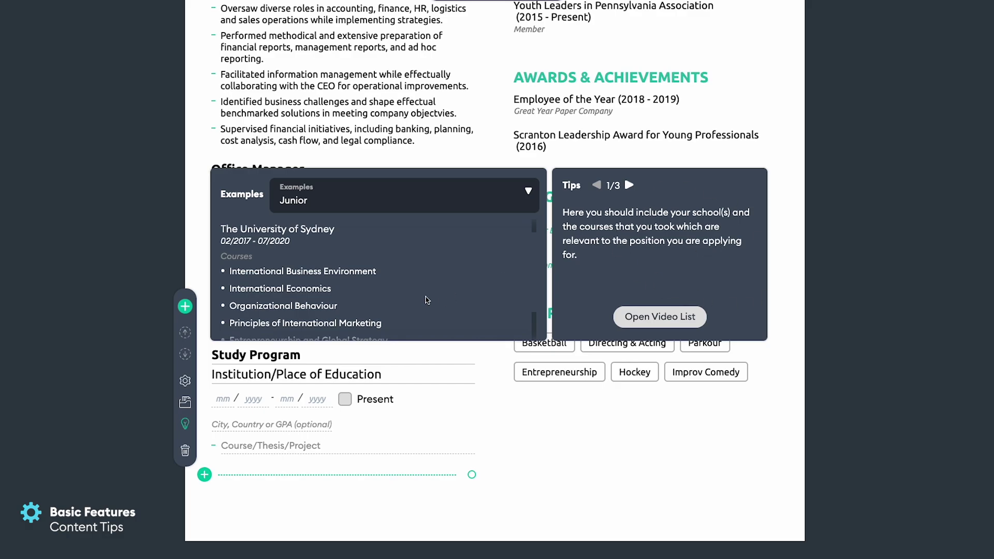
scroll(426, 297, "down", 1)
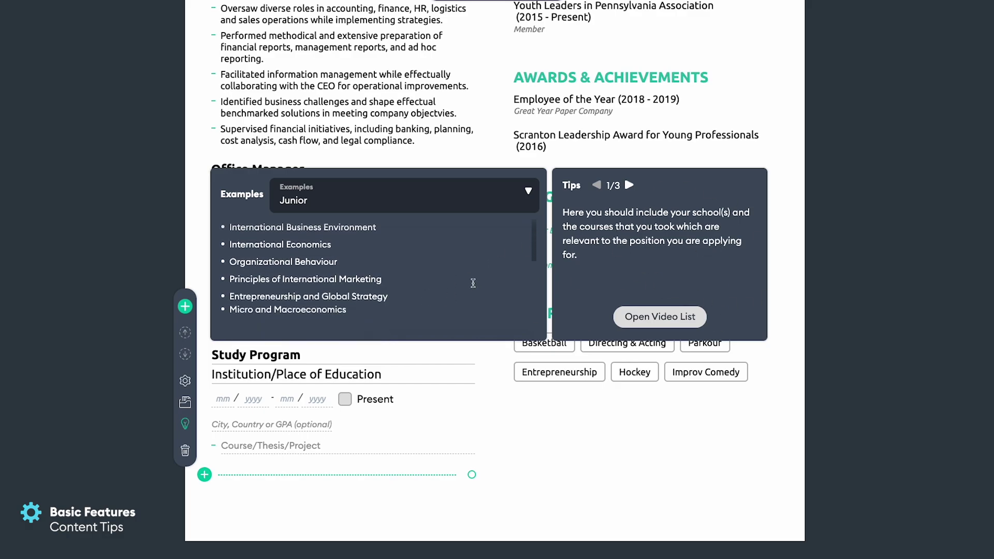
left_click(52, 233)
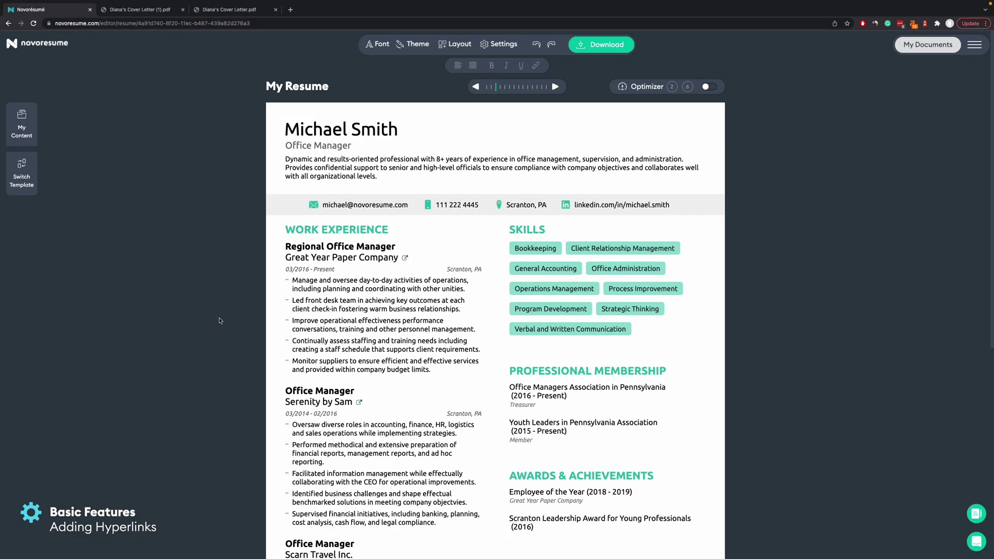
Link the Regional Office Manager bullet words 'effectiveness performance' to novoresume.com.
scroll(451, 371, "down", 3)
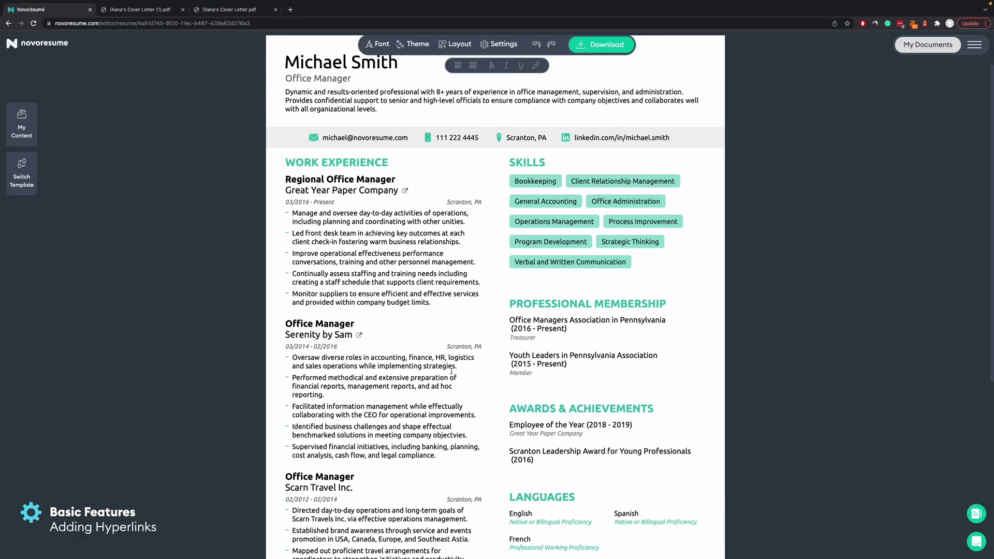
left_click(363, 223)
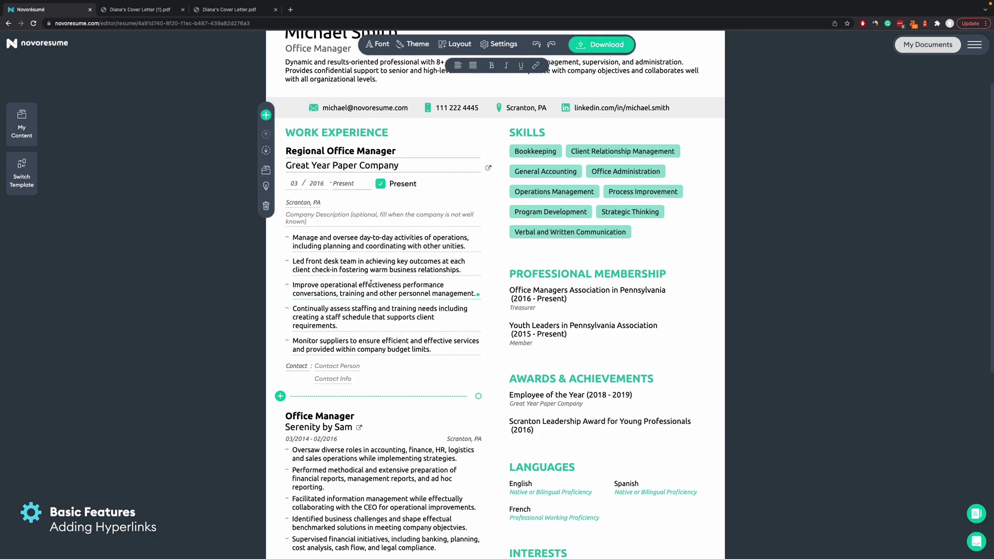
left_click_drag(361, 285, 425, 287)
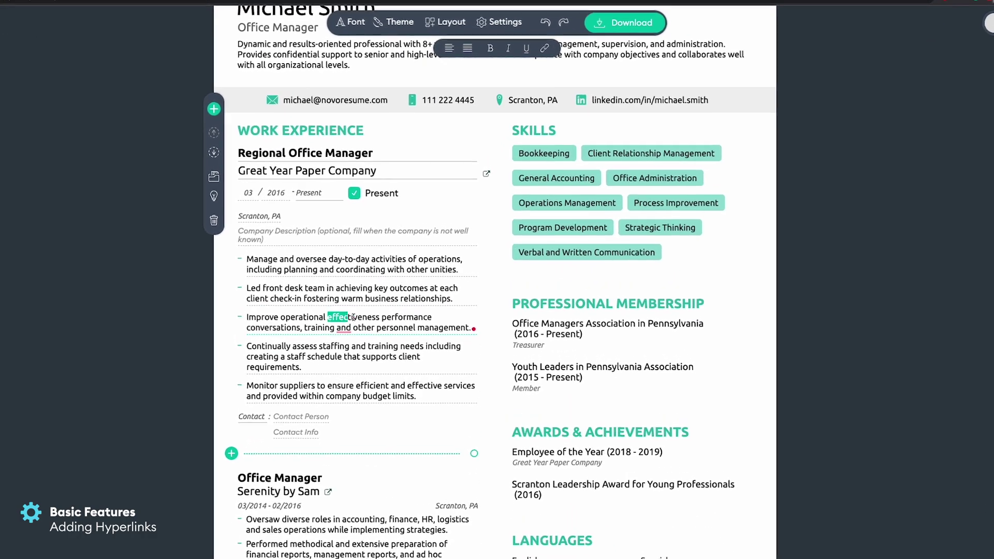
left_click_drag(402, 336, 427, 337)
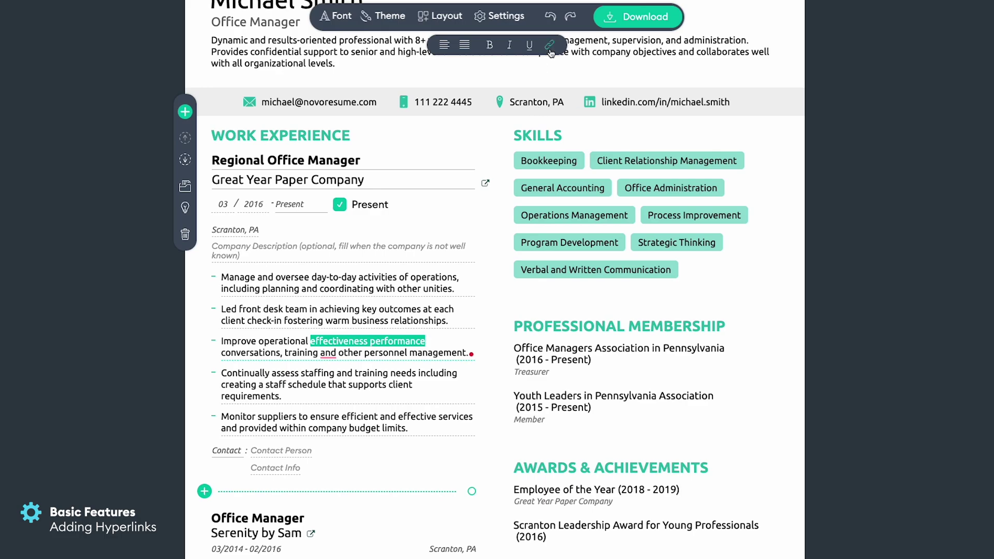
left_click(550, 45)
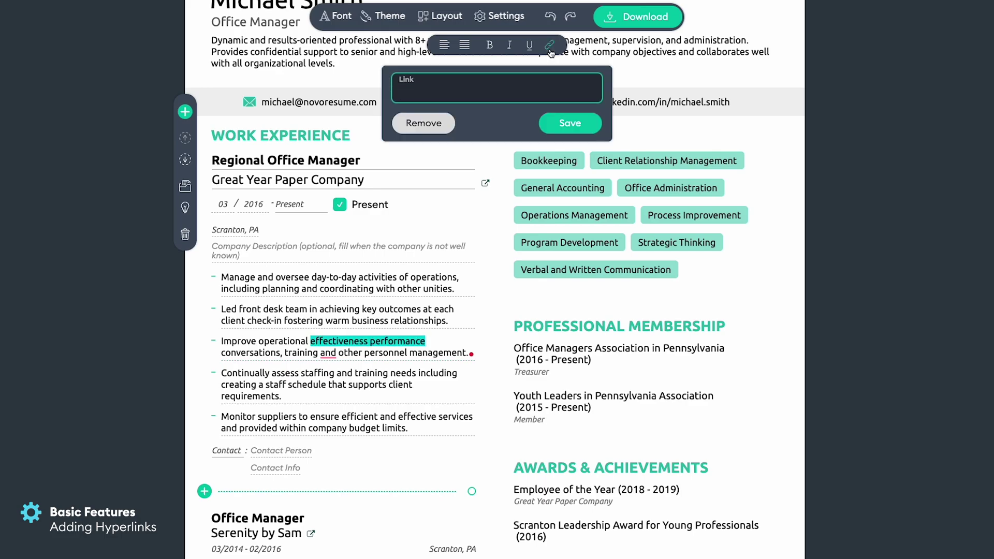
left_click(469, 94)
type("novoresume.com")
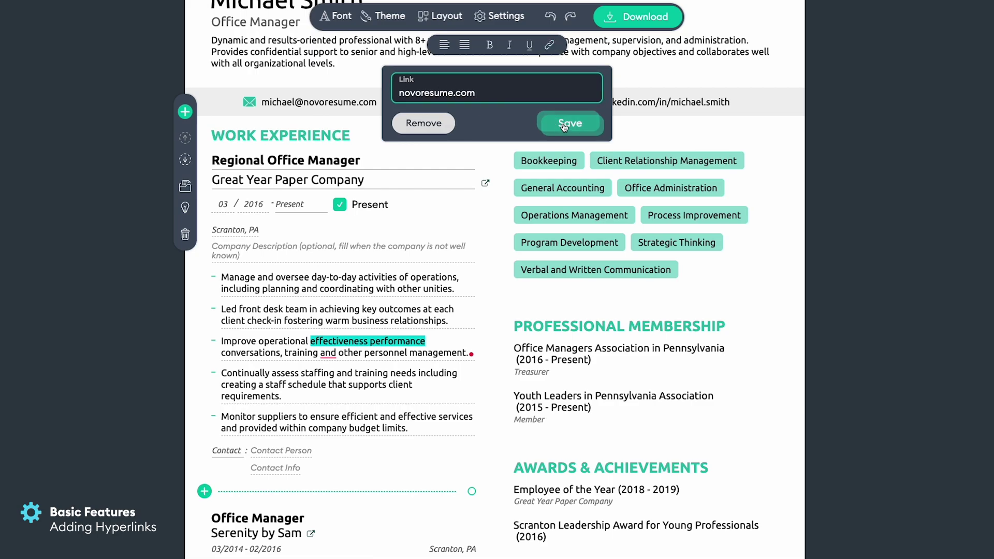
left_click(570, 123)
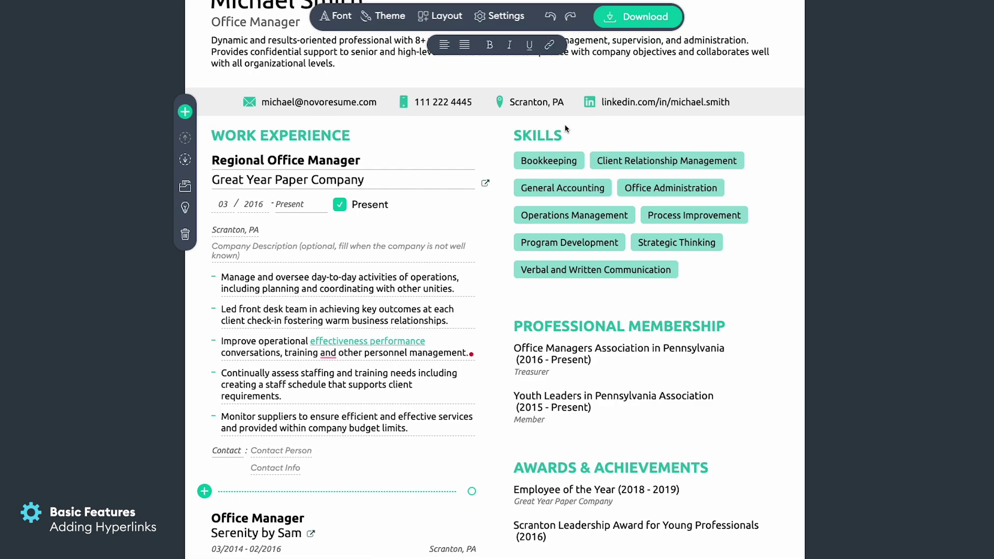
left_click(122, 331)
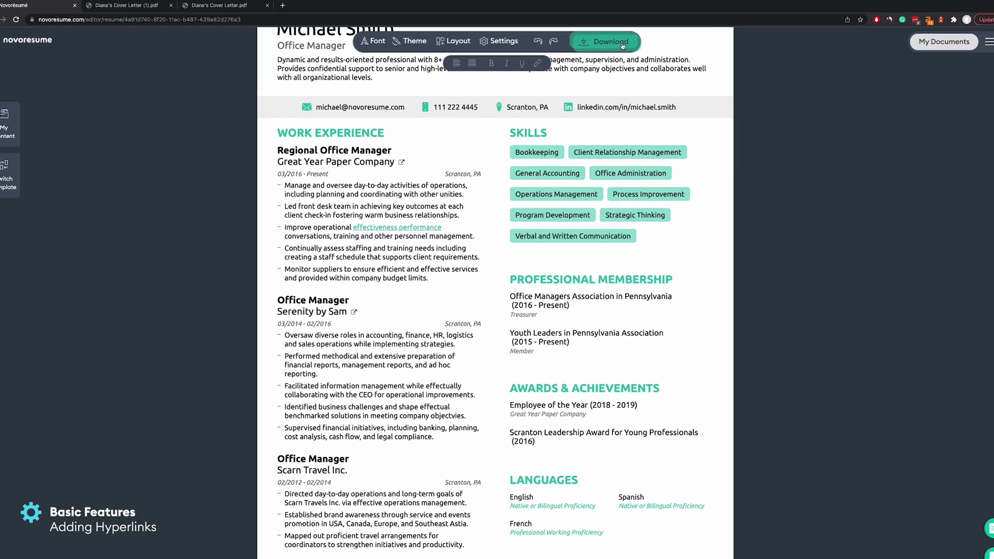
Download the resume as a PDF and follow its link to the Novoresume homepage.
left_click(623, 47)
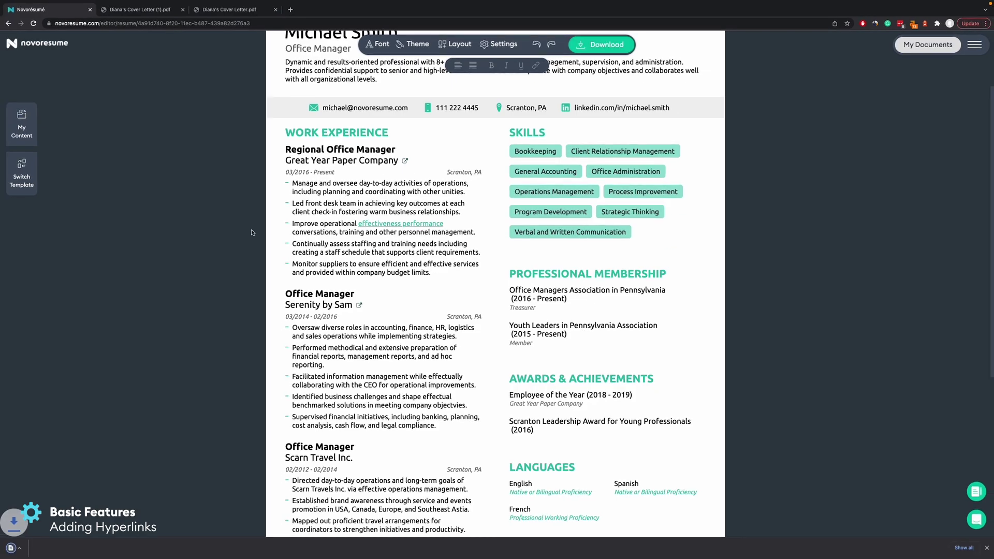
left_click(55, 548)
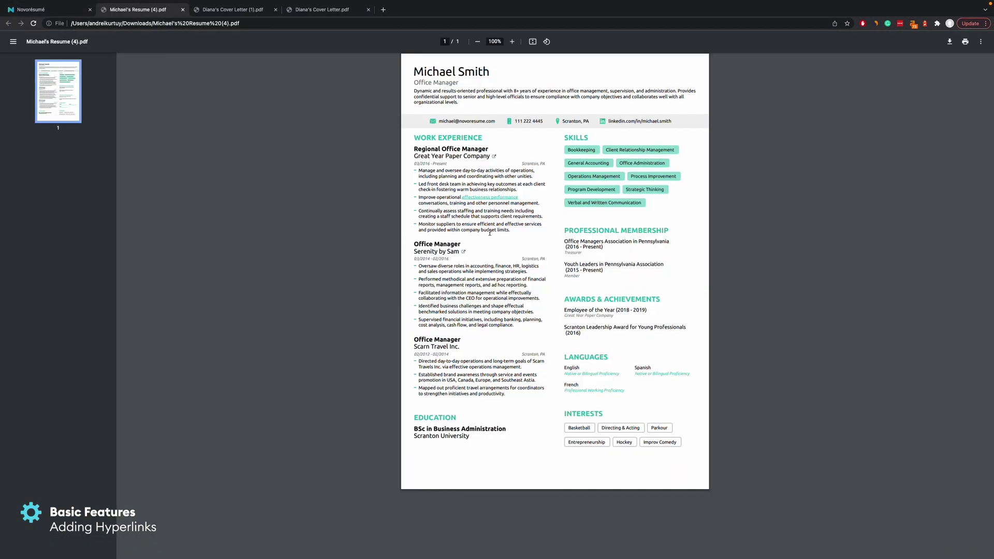
left_click(480, 199)
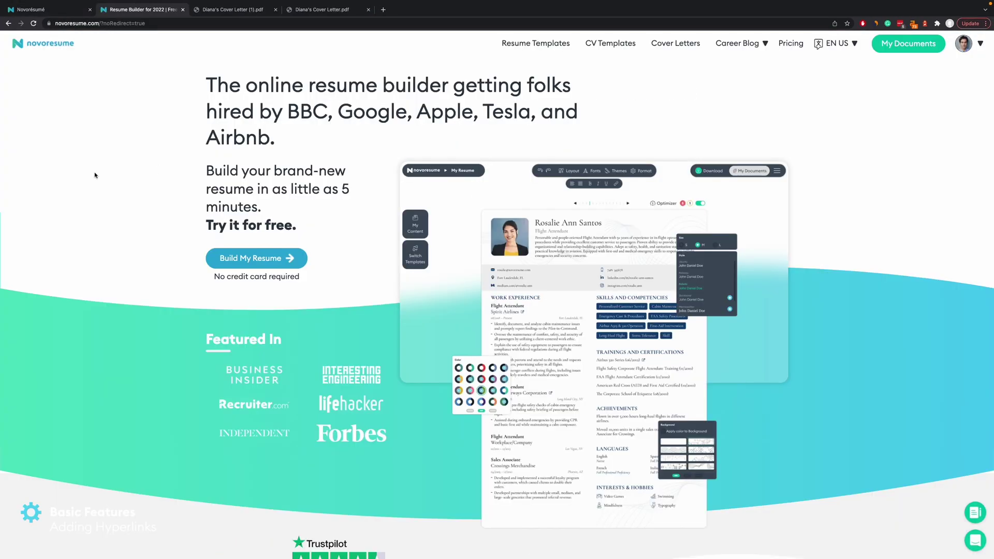
scroll(208, 278, "down", 5)
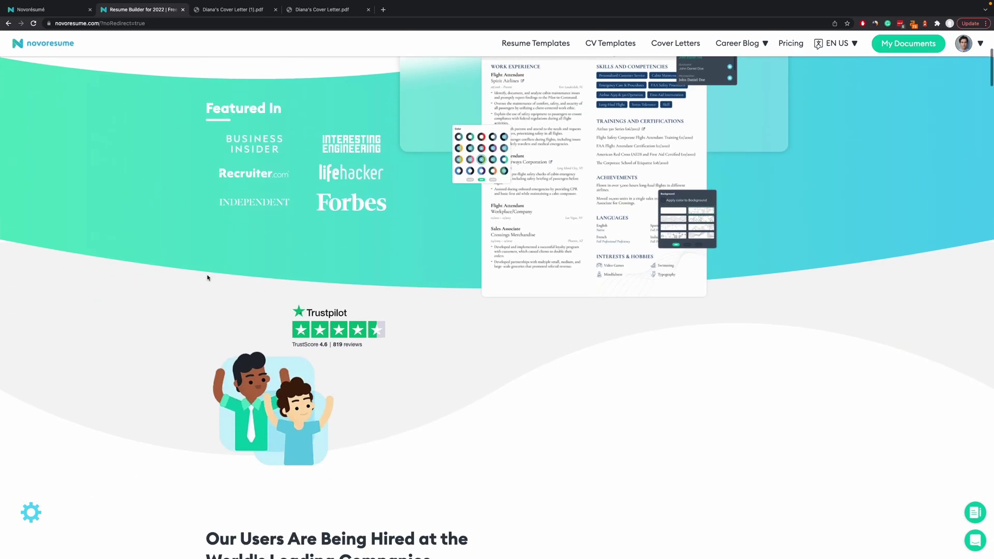
scroll(207, 278, "down", 3)
Back in the editor, hyperlink the Scarn Travel Inc. company name to scarntravel.com.
left_click(51, 11)
scroll(127, 292, "down", 3)
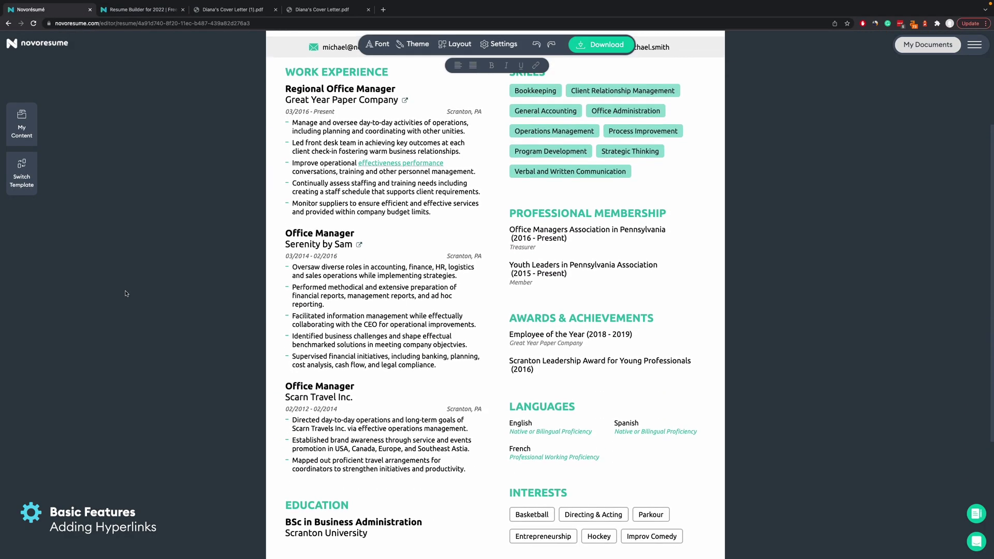
left_click(377, 395)
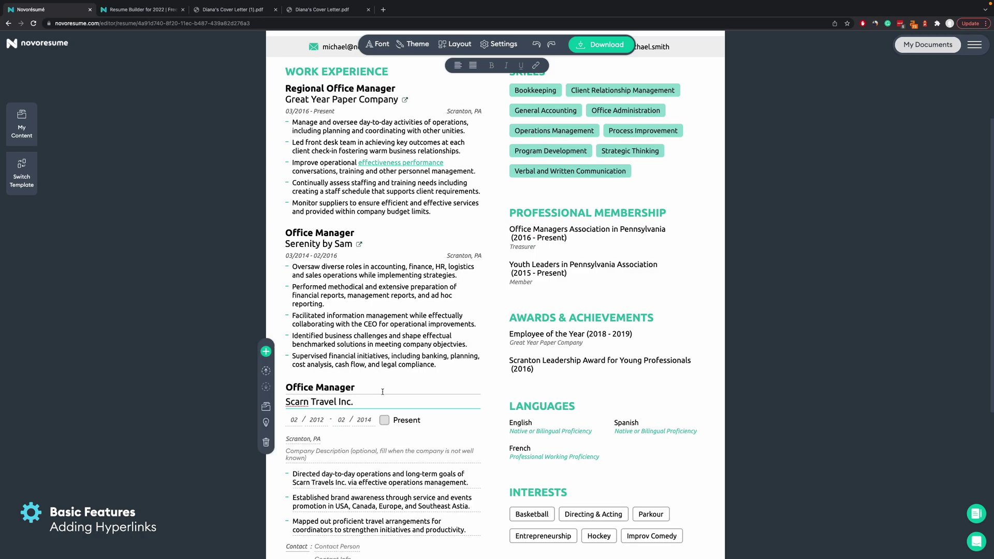
left_click(382, 388)
left_click(378, 401)
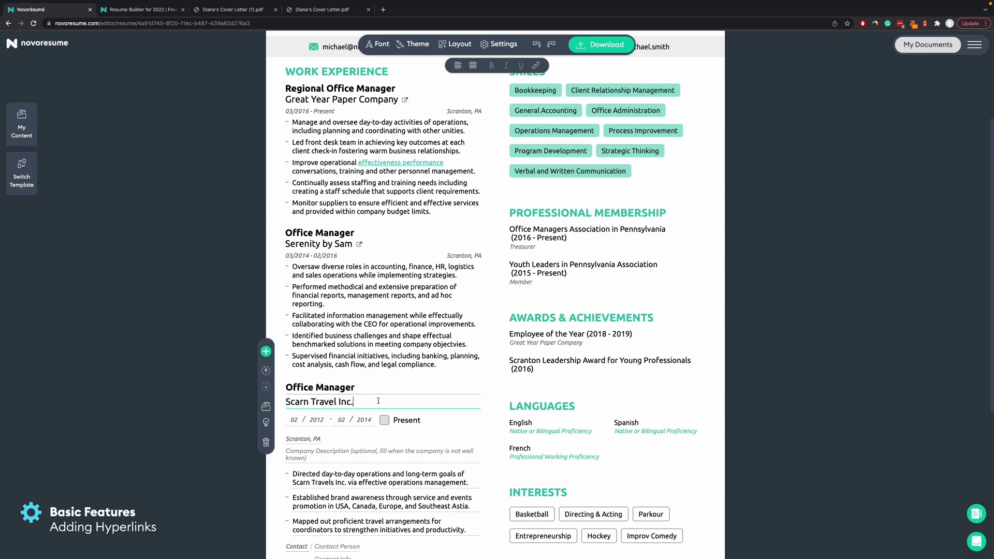
left_click(536, 65)
type("scarntravel.com")
left_click(548, 123)
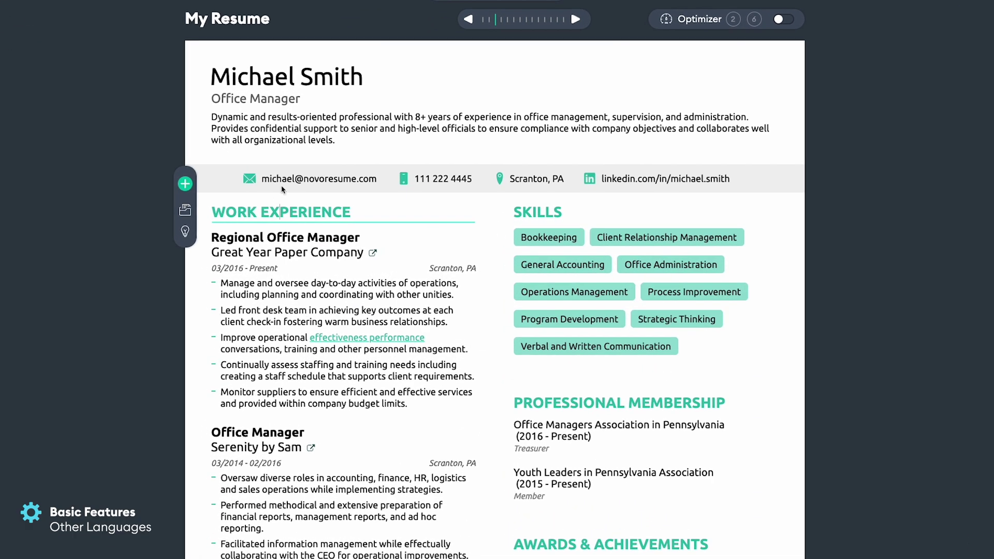
Replace the WORK EXPERIENCE heading text with the pasted 'EXPERIENCIA LABORAL'.
triple_click(277, 217)
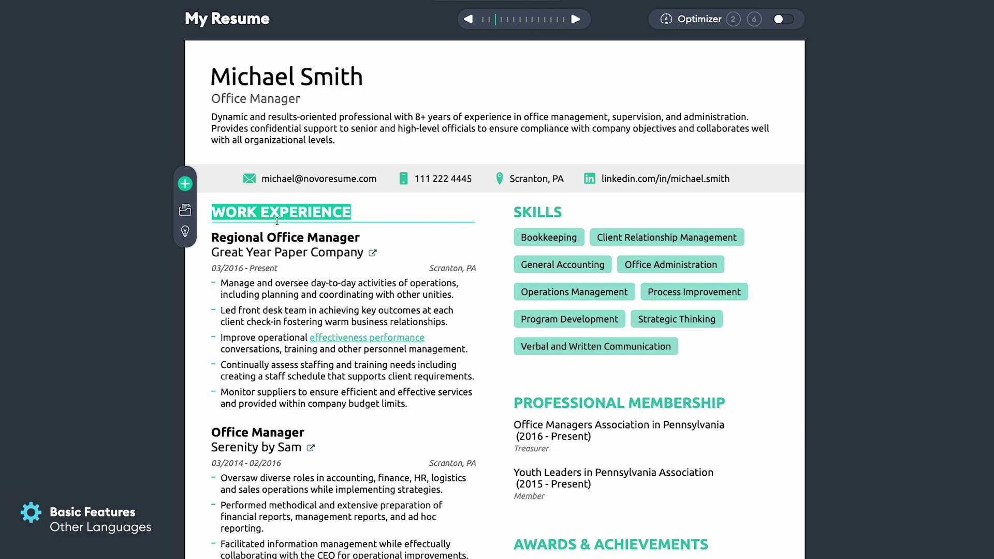
key("BackSpace")
type("EXPERIENCIA LABORAL")
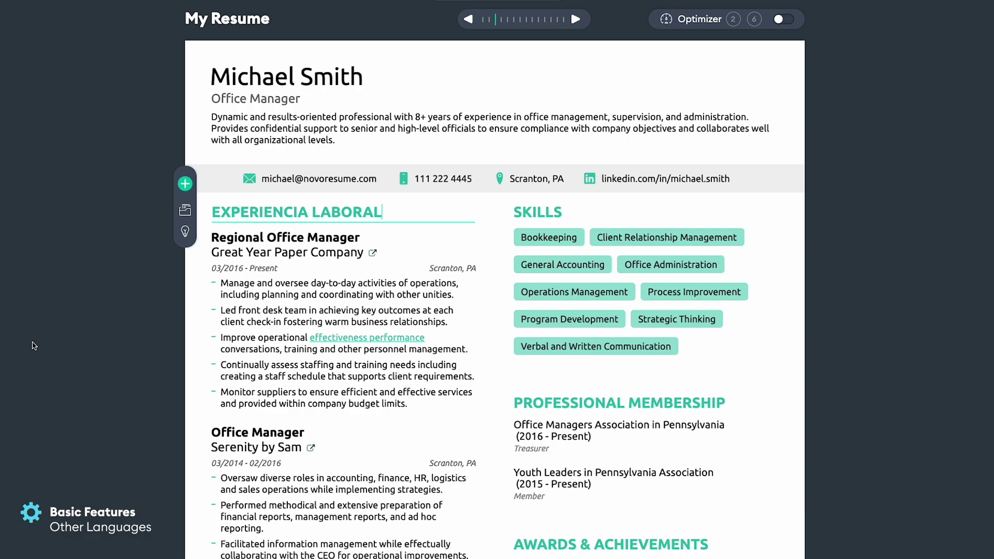
left_click(290, 237)
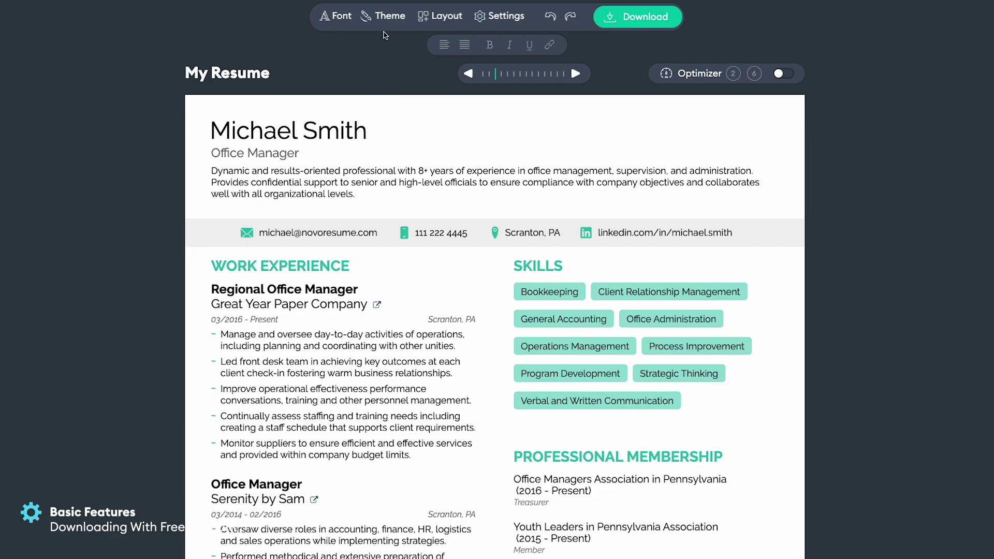
Set the resume font to Quicksand with a patterned background and olive-green accents.
left_click(336, 15)
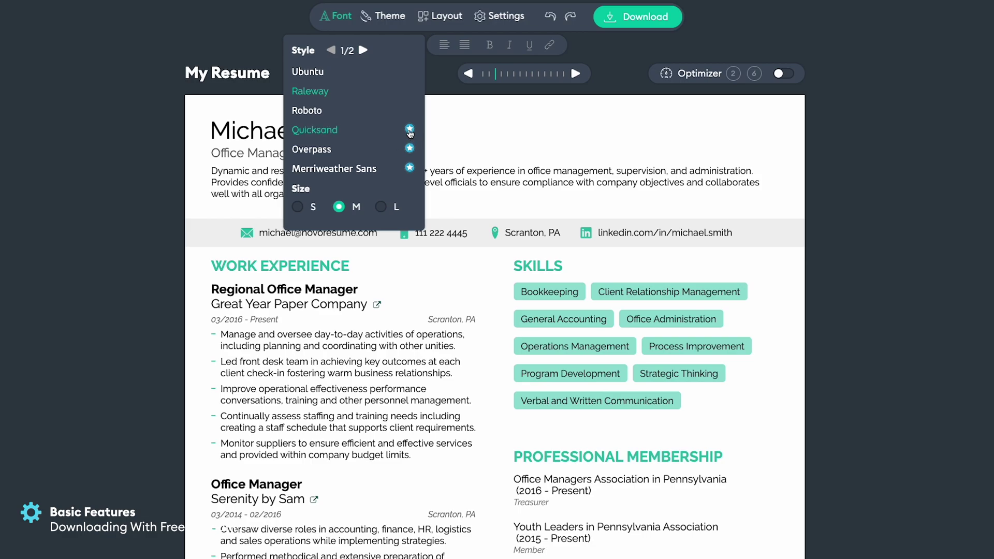
left_click(410, 133)
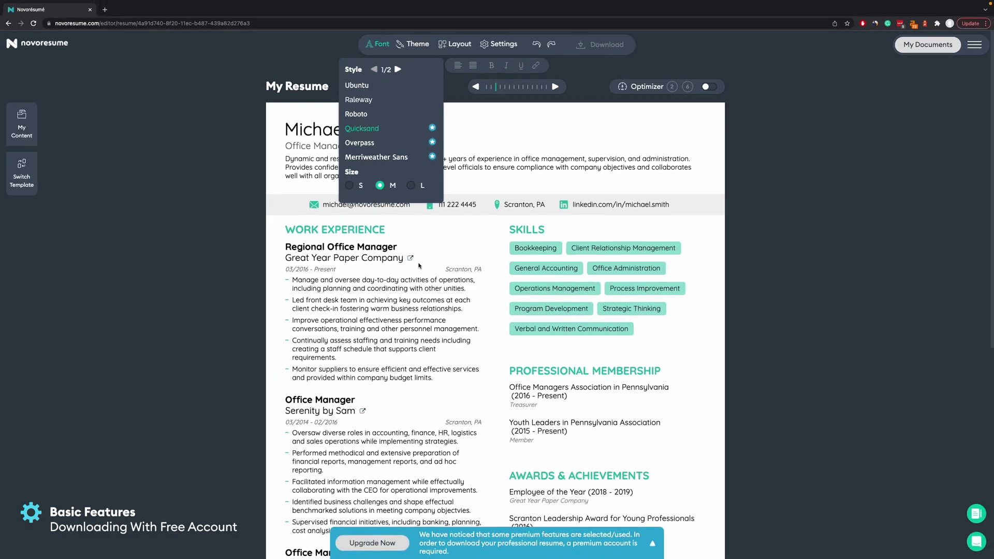
left_click(426, 46)
left_click(433, 133)
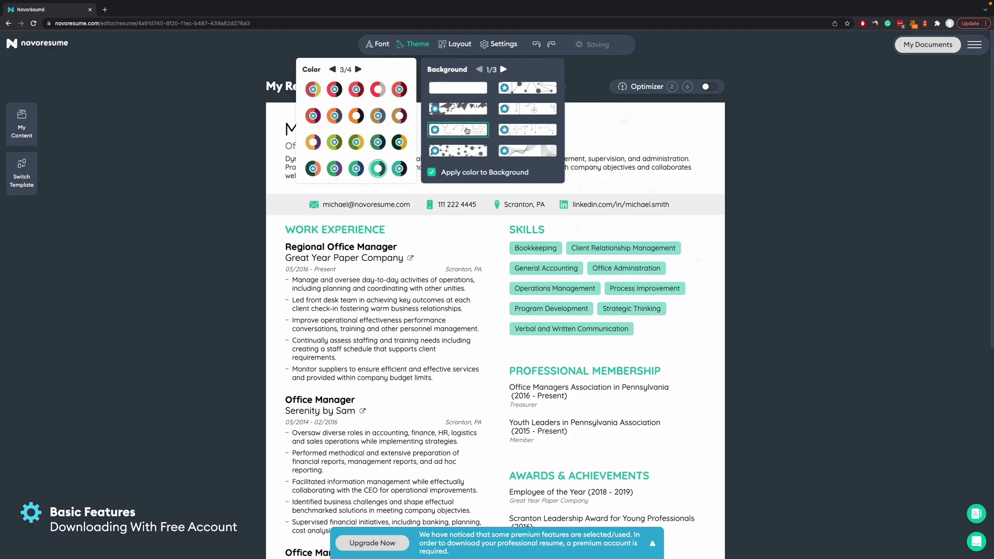
left_click(364, 143)
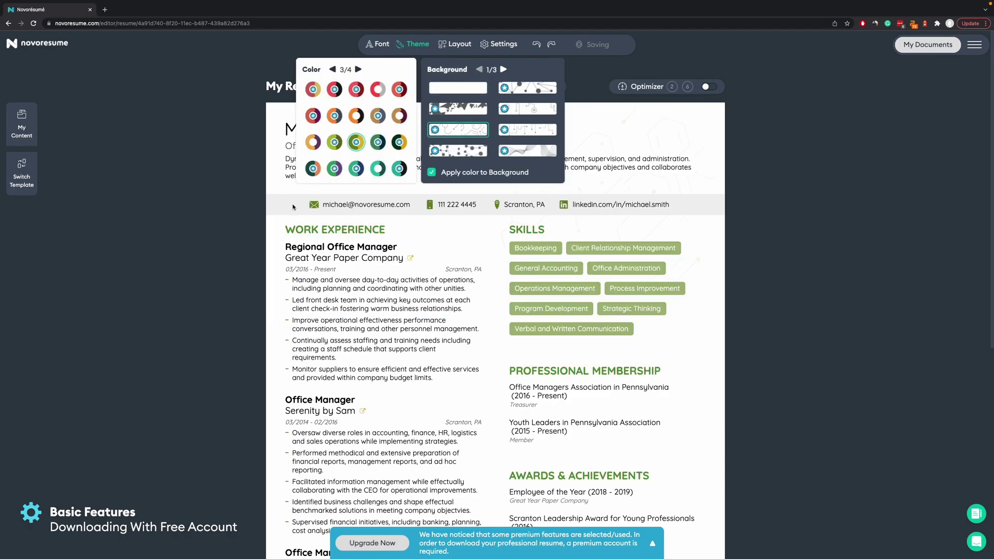
Expand the banner listing the premium features the resume now uses.
left_click(455, 44)
left_click(187, 350)
scroll(187, 350, "down", 3)
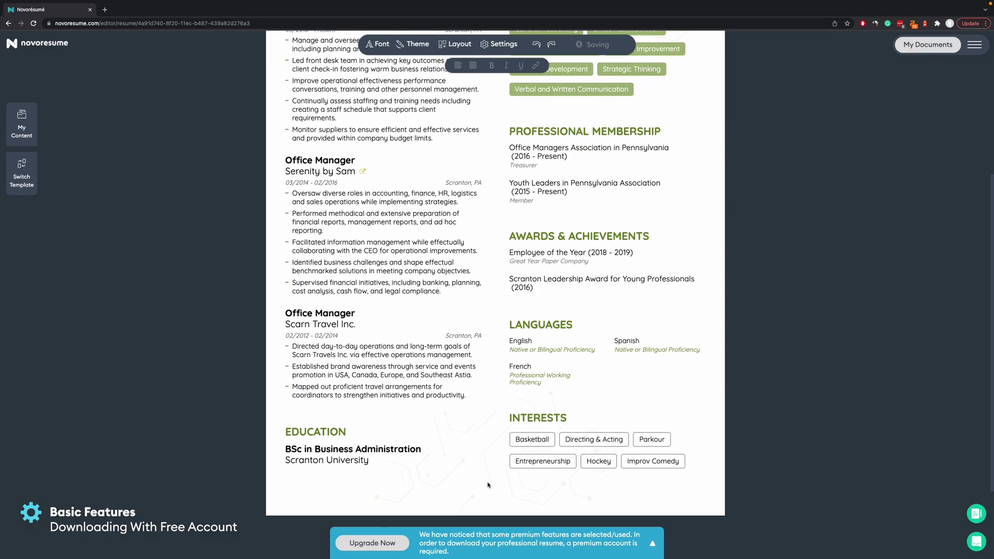
left_click(652, 543)
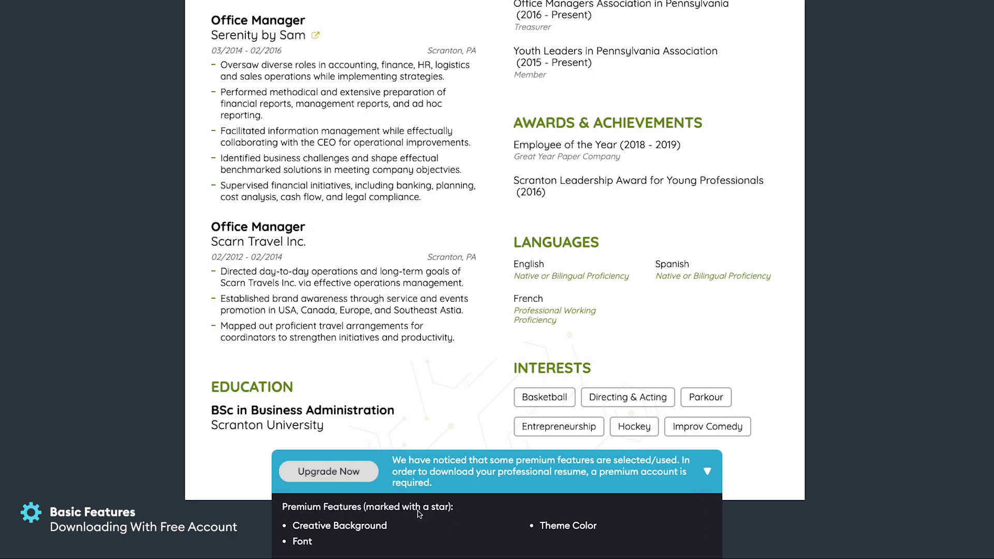
Restyle the resume with Ubuntu font, plain white background and red accents, then download it.
scroll(446, 517, "up", 5)
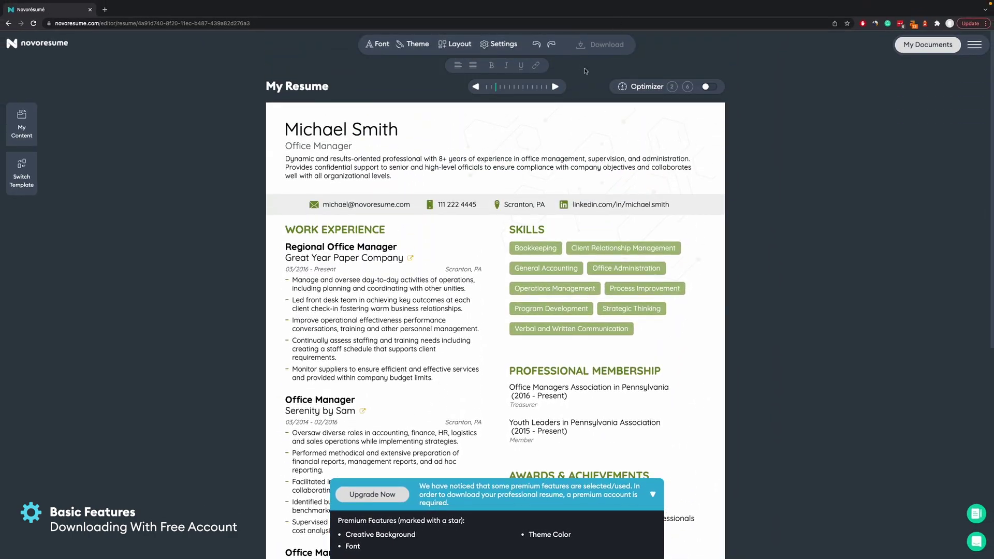
scroll(523, 430, "down", 3)
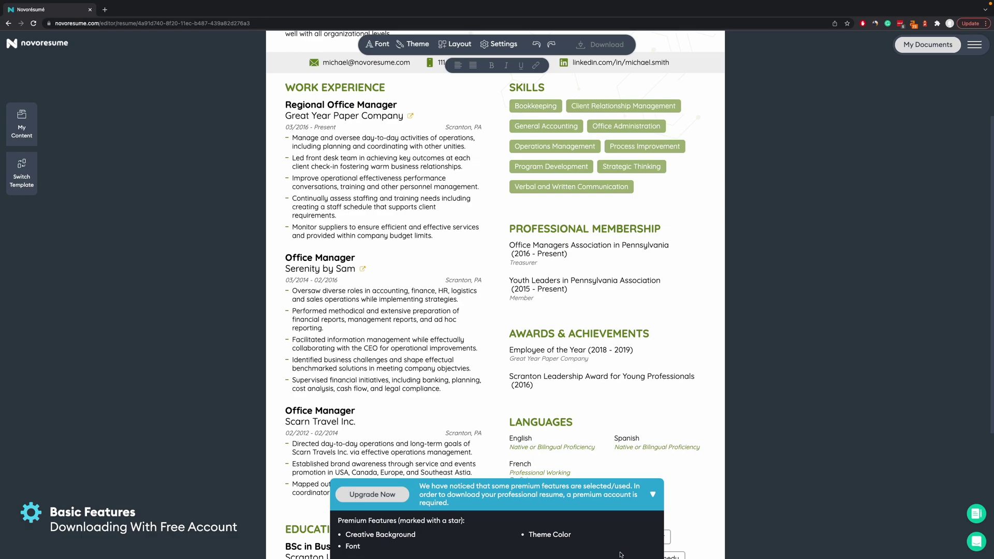
scroll(311, 277, "up", 3)
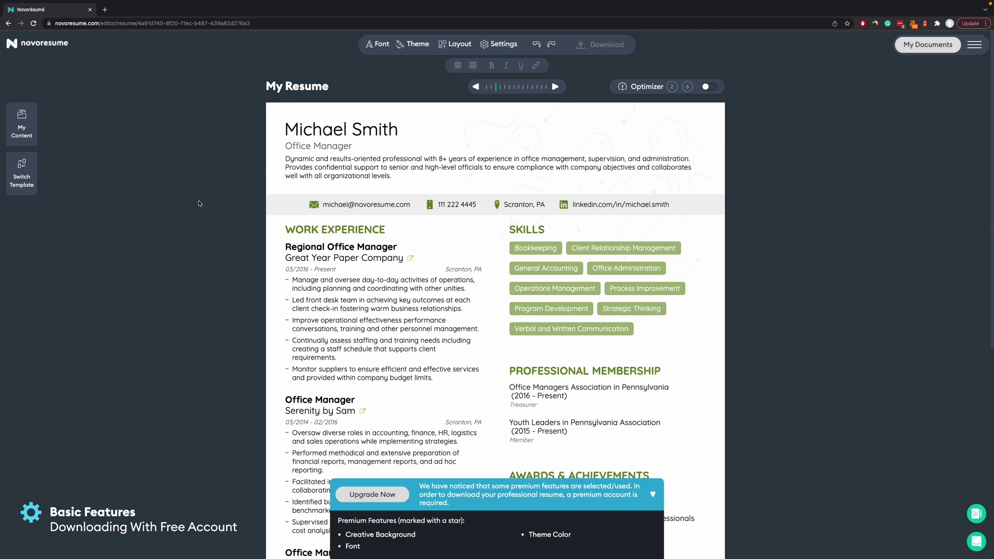
left_click(381, 45)
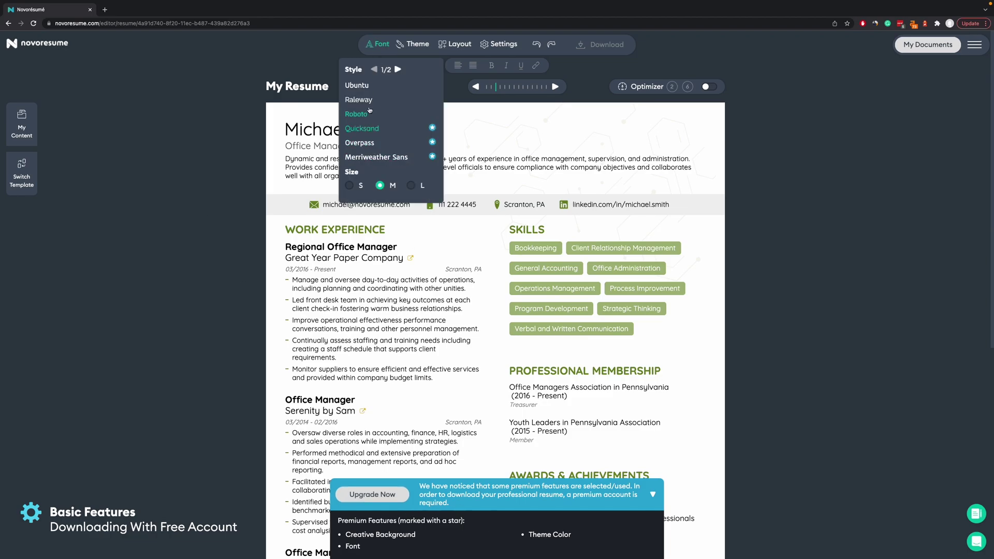
left_click(366, 85)
left_click(416, 45)
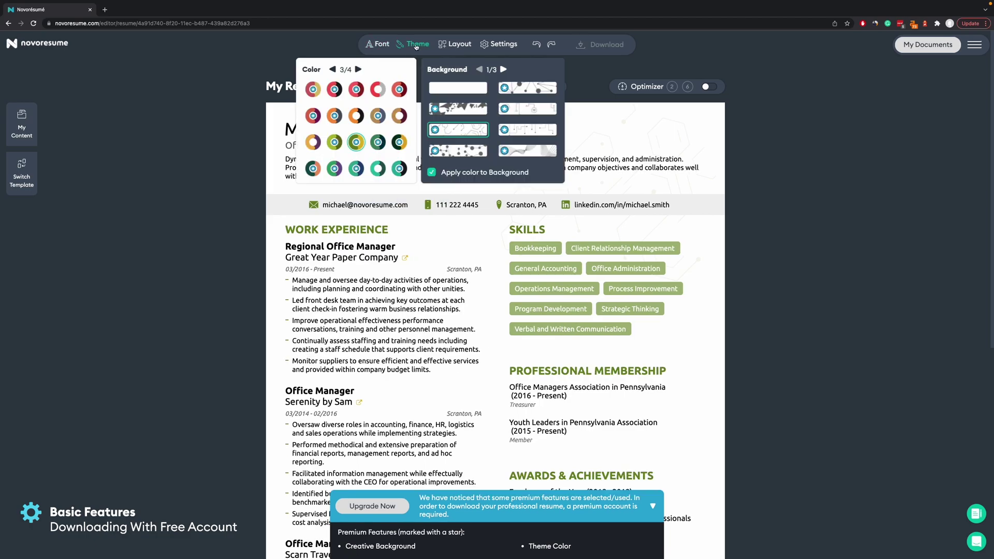
left_click(450, 90)
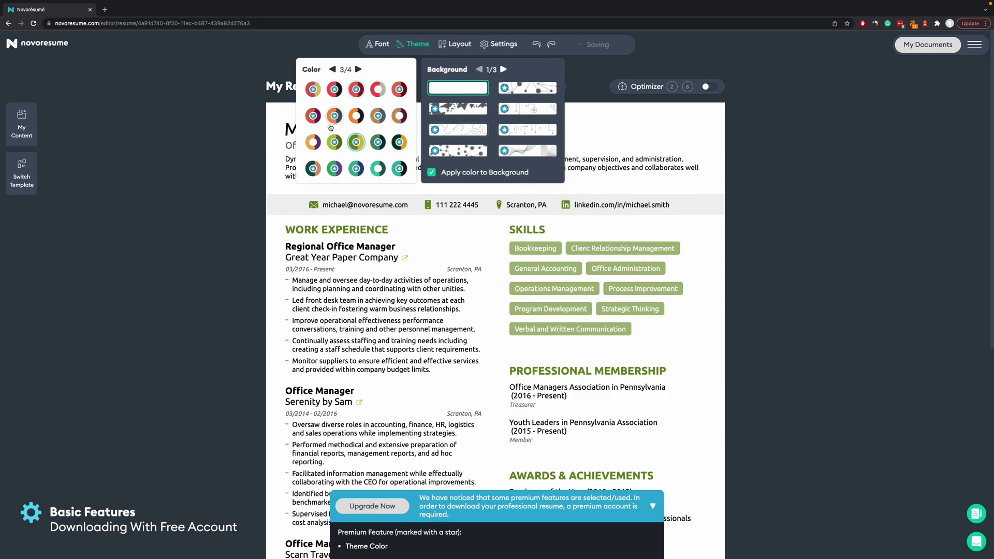
left_click(384, 86)
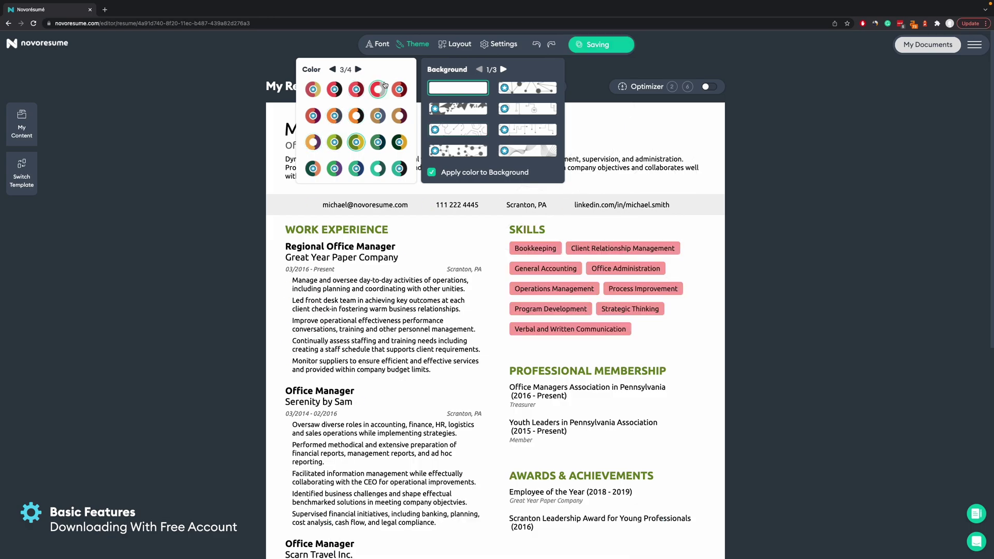
left_click(595, 46)
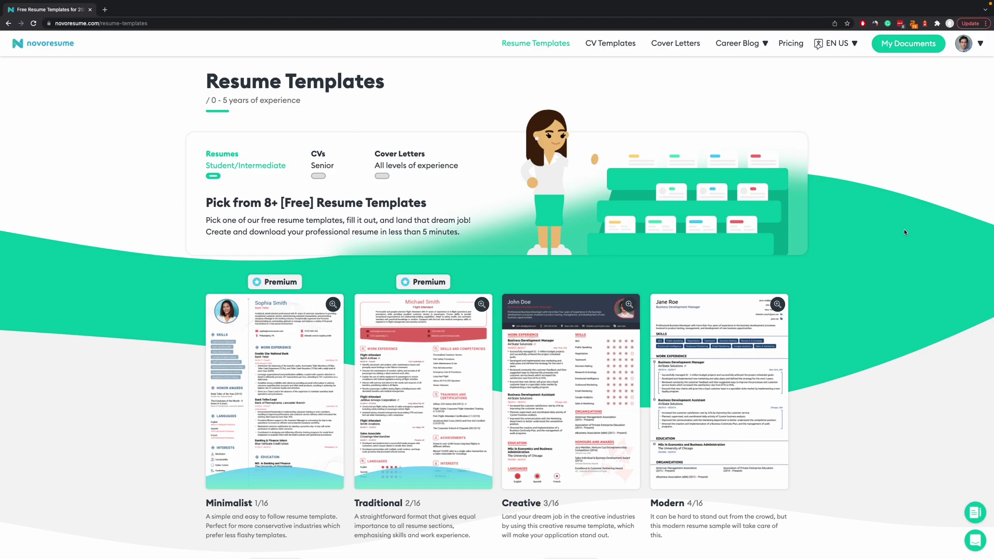
Browse the Resume Templates gallery before returning to the documents dashboard.
mouse_move(221, 378)
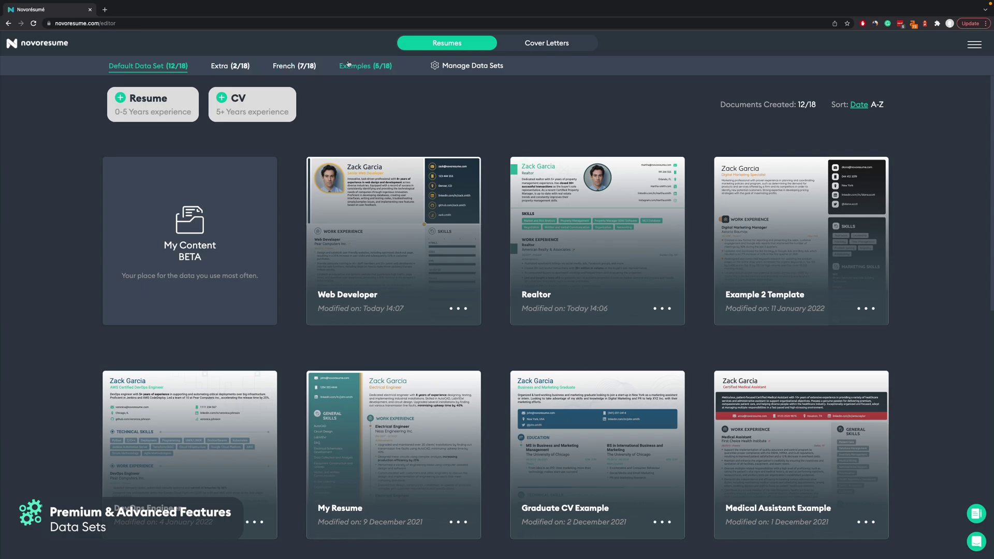
Check the French data set, switch back to Default Data Set and open Web Developer.
left_click(306, 70)
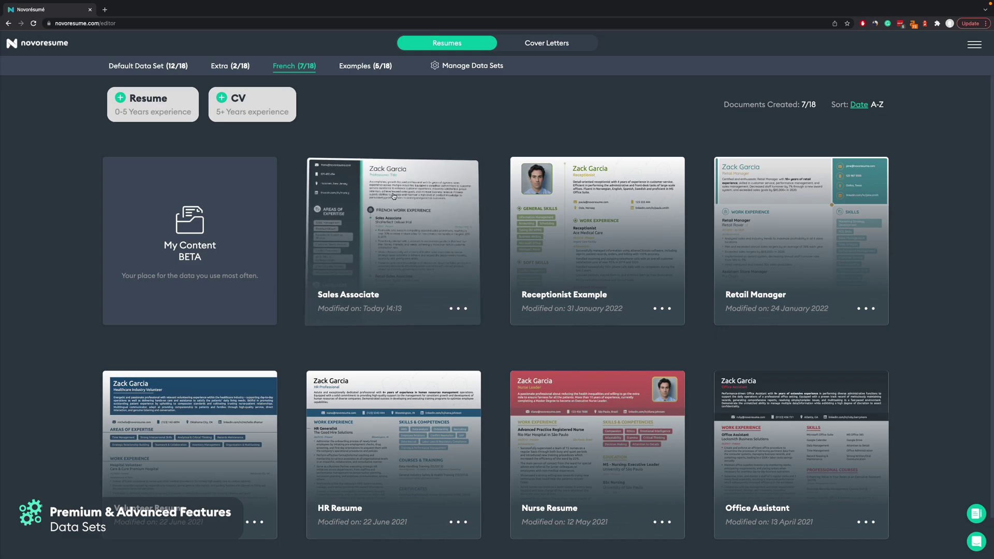
left_click(169, 70)
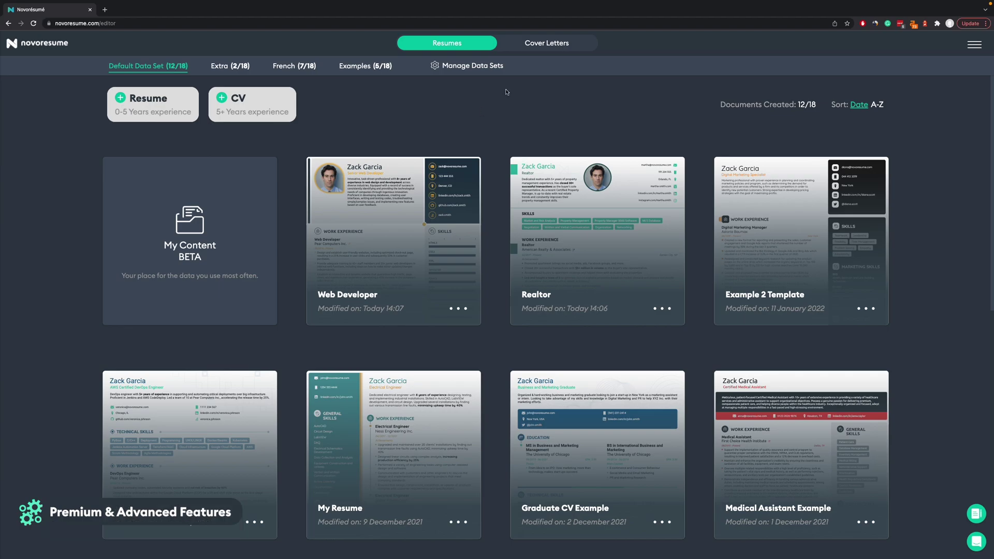
left_click(402, 249)
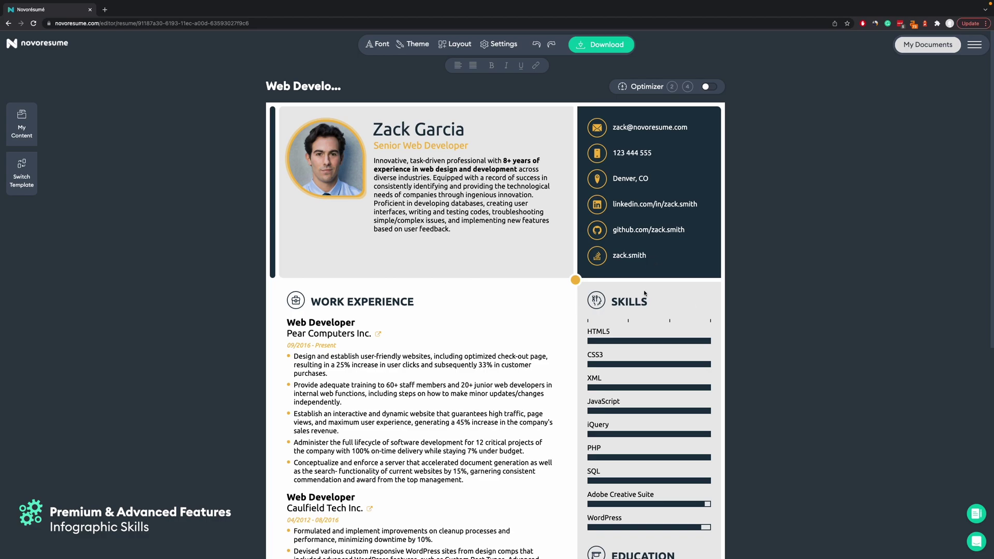
Change the SKILLS display from bars to None, after briefly trying Highlighted tags.
scroll(631, 421, "down", 1)
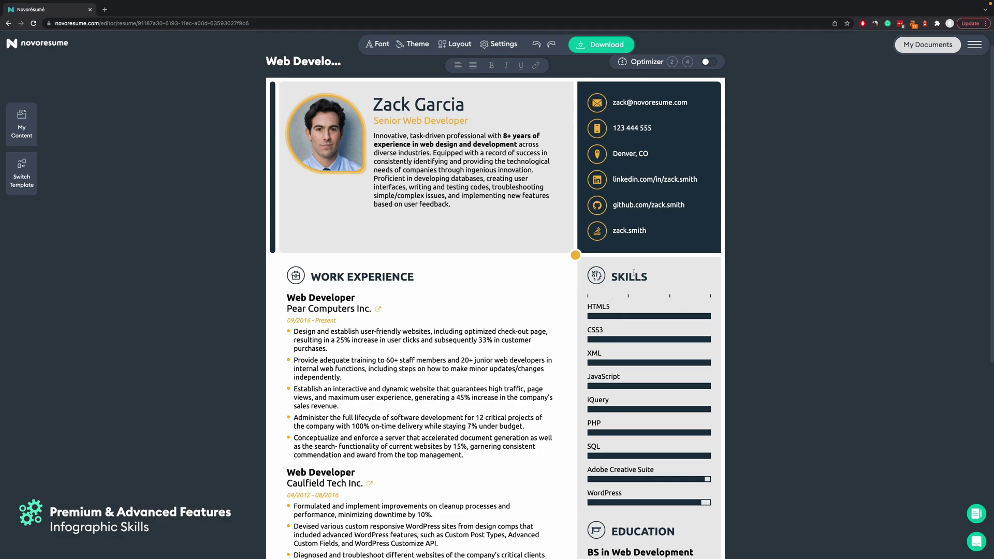
left_click(634, 274)
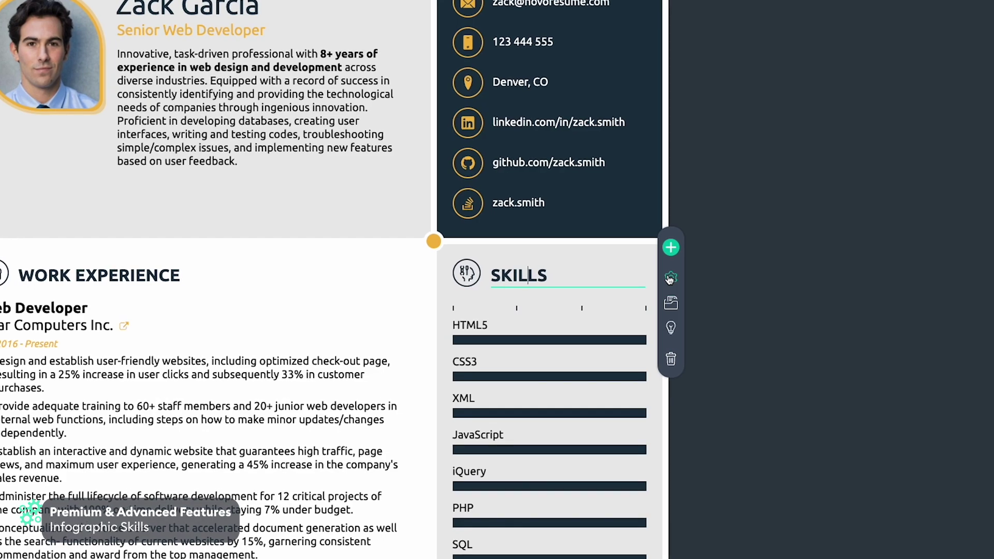
left_click(670, 278)
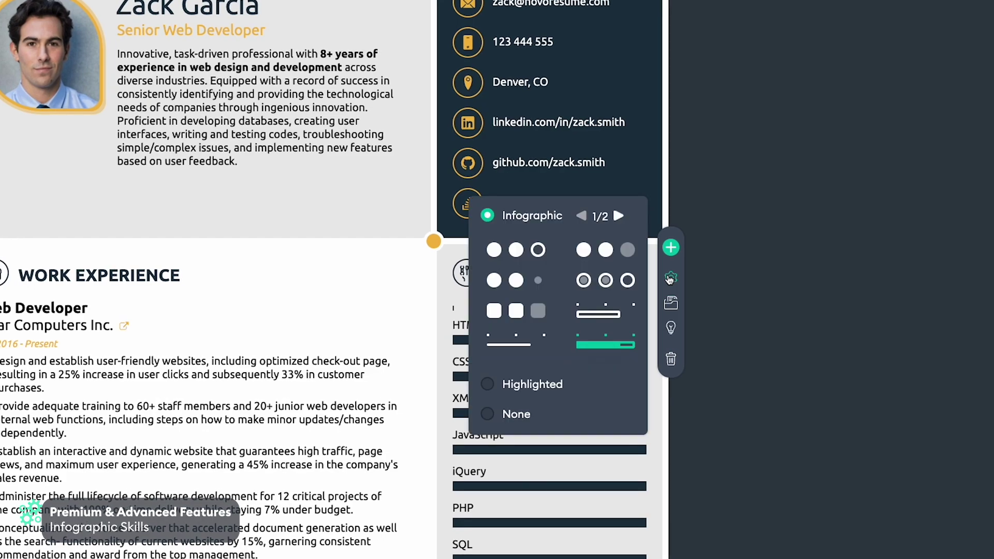
left_click(534, 392)
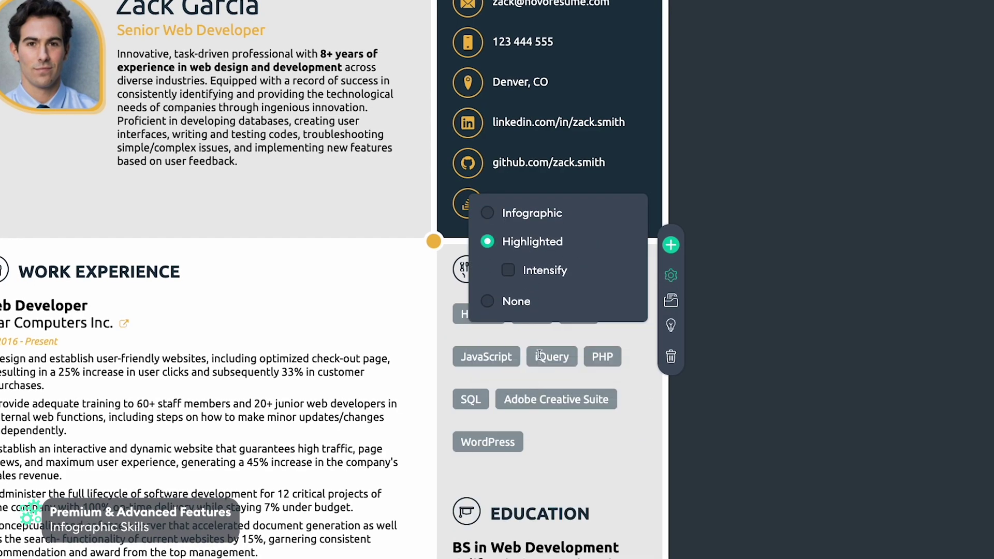
left_click(526, 306)
left_click(844, 278)
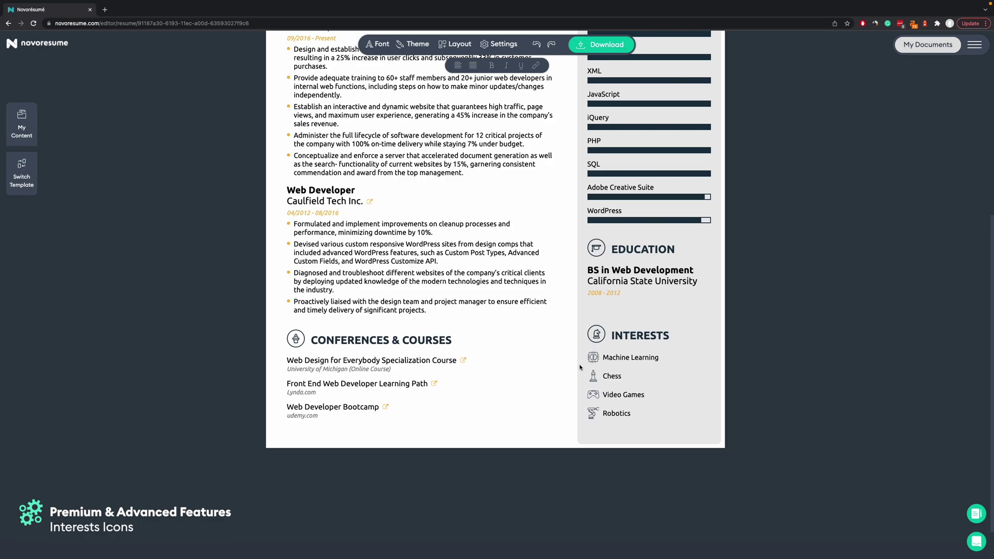
Change the Machine Learning interest's icon to a target, then to a chip.
left_click(592, 357)
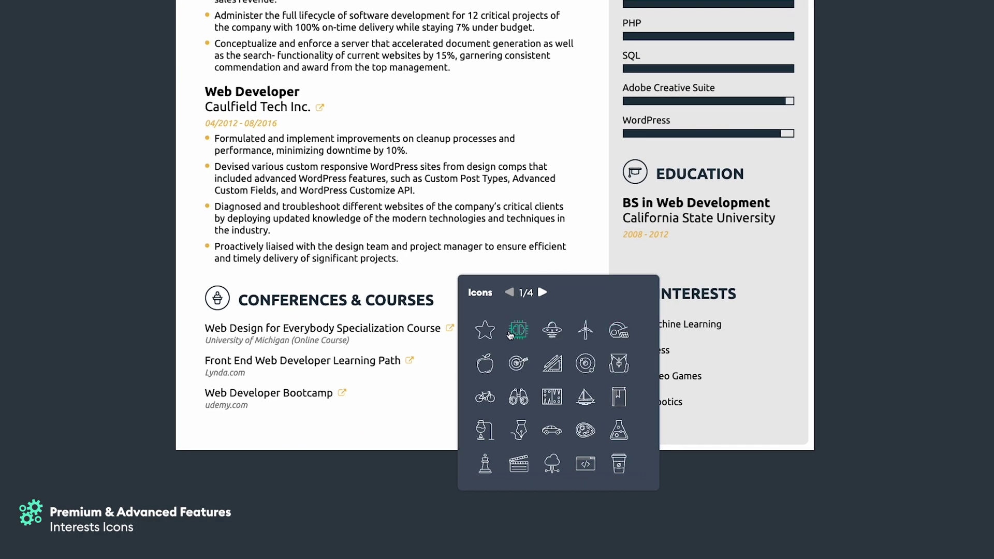
left_click(519, 364)
left_click(638, 328)
left_click(522, 330)
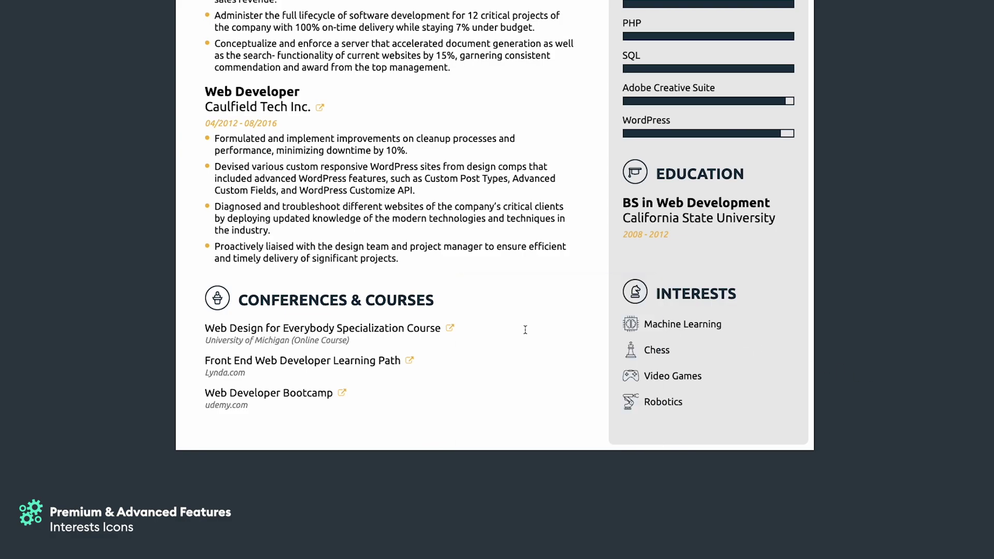
Set the Interests display option to None so interests appear as plain tags.
left_click(691, 297)
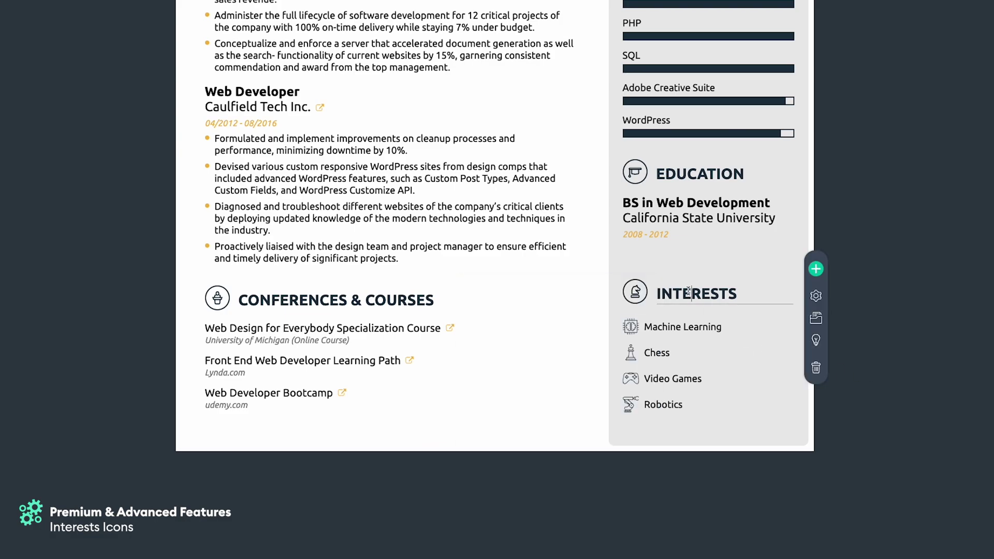
left_click(816, 296)
left_click(735, 288)
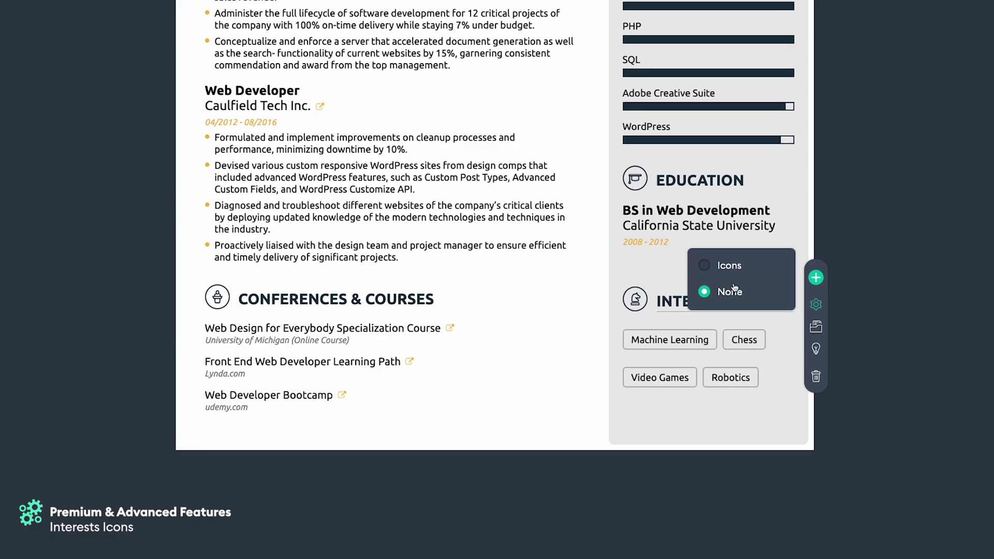
left_click(673, 259)
left_click(985, 353)
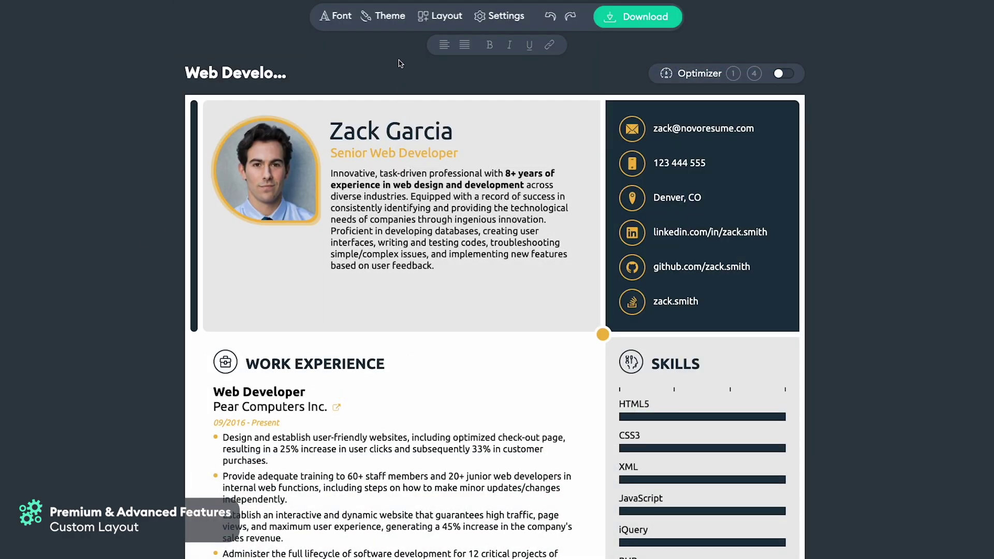
Drag Skills, Education, Interests, Work and Conferences & Courses out of the custom layout, then undo.
left_click(434, 17)
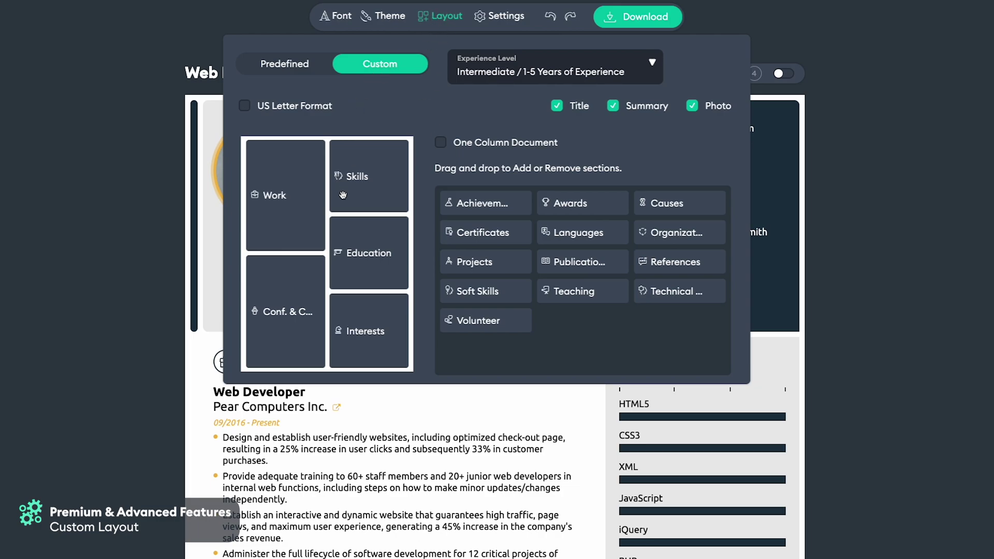
left_click_drag(367, 184, 500, 242)
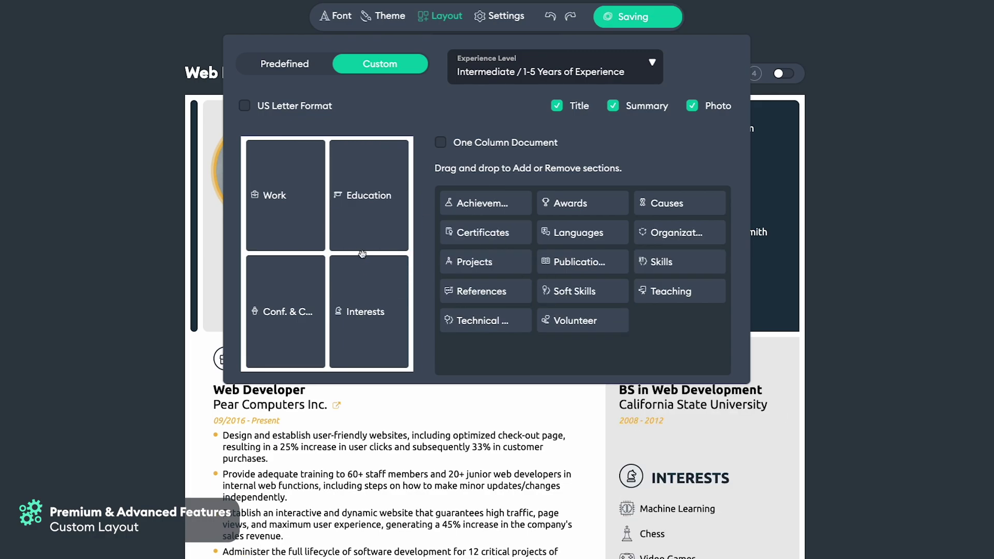
left_click_drag(369, 195, 570, 324)
left_click_drag(366, 311, 567, 323)
left_click_drag(285, 195, 486, 321)
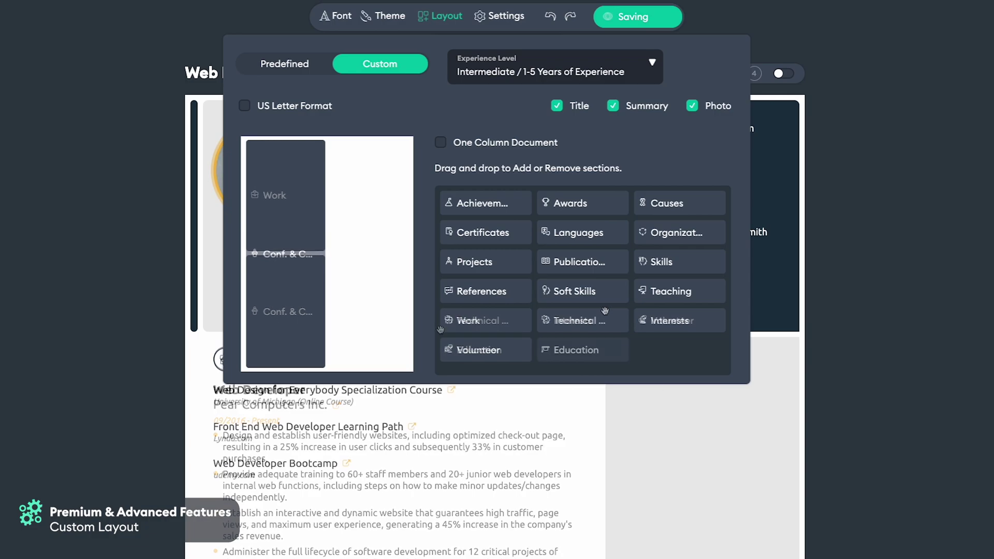
left_click_drag(300, 272, 570, 312)
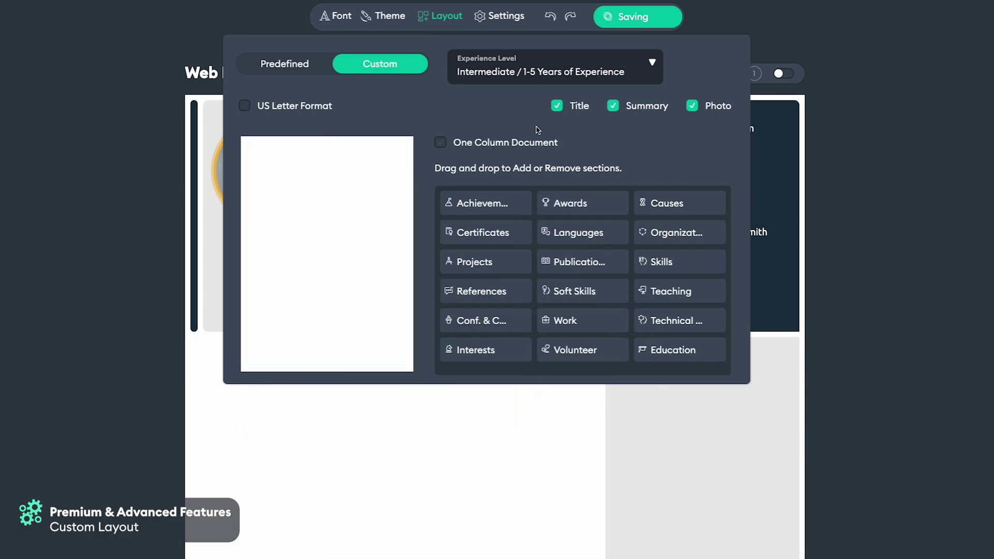
left_click(551, 17)
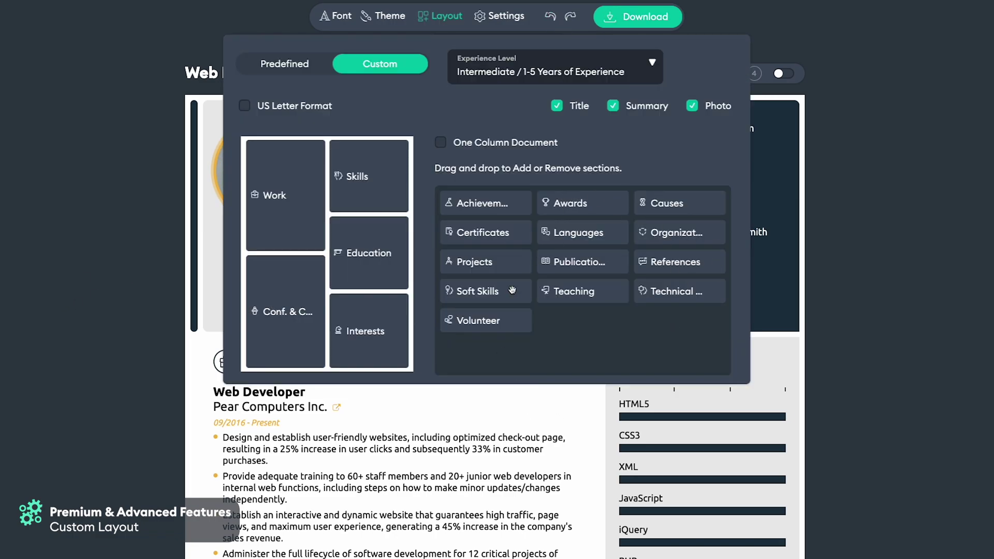
Toggle the One Column Document option and scroll through the résumé.
left_click(441, 143)
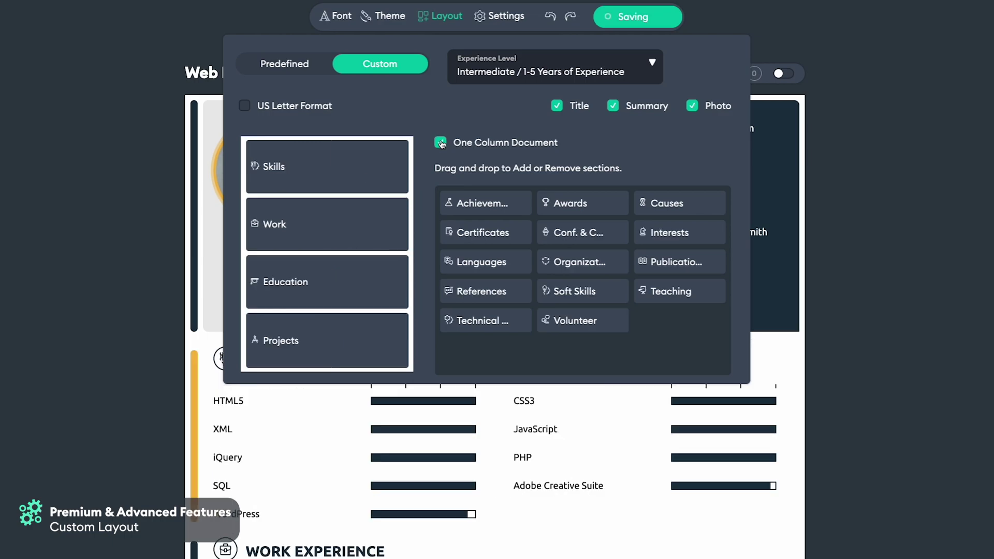
scroll(497, 280, "down", 5)
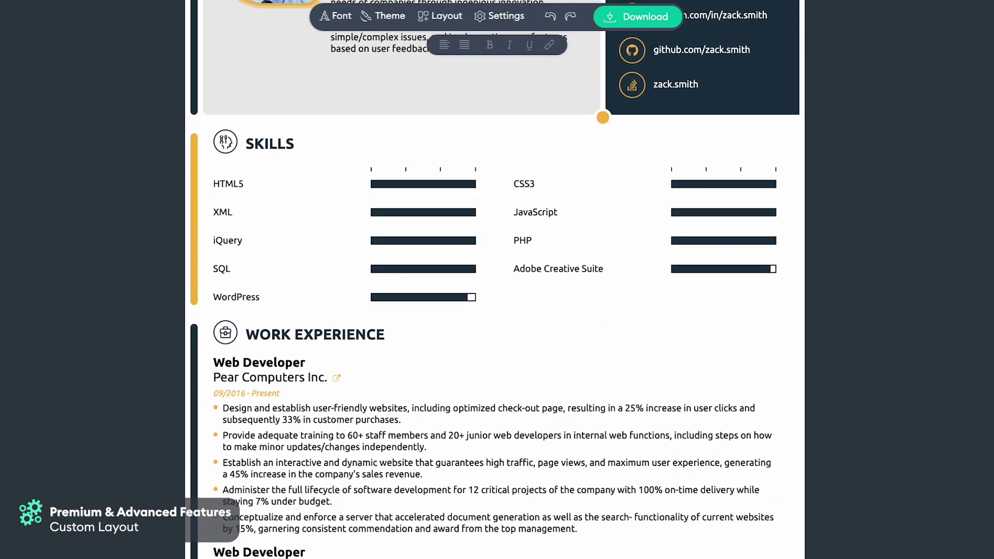
scroll(497, 280, "down", 10)
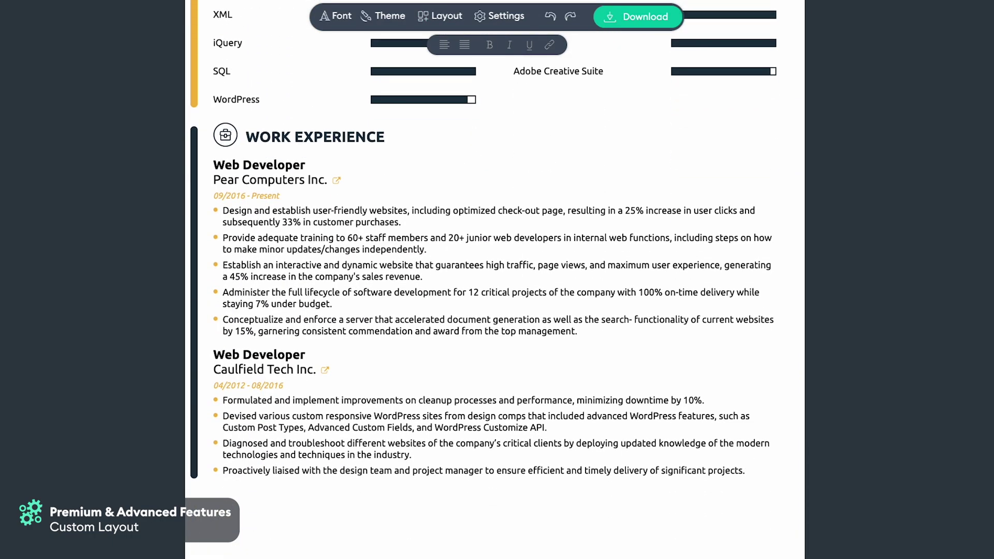
scroll(130, 541, "down", 6)
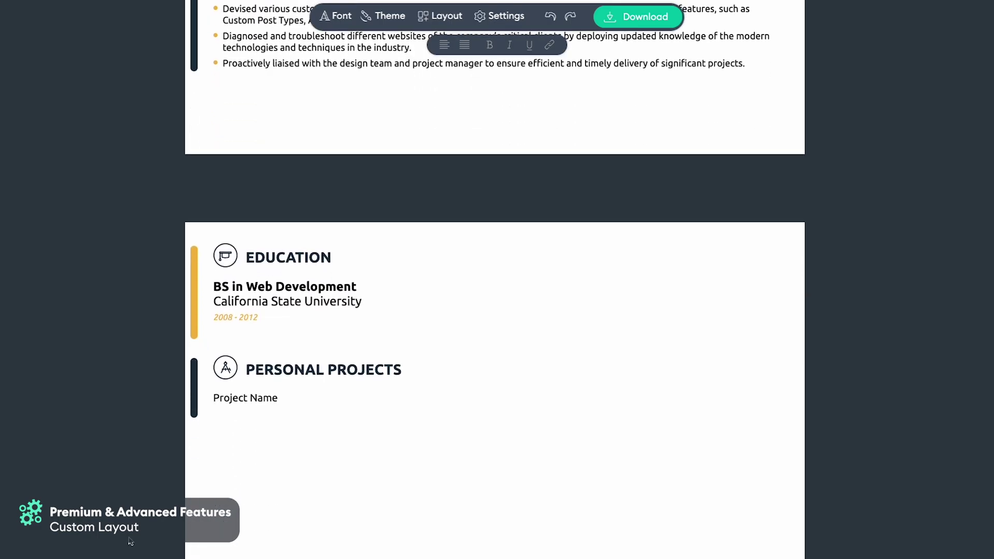
scroll(131, 541, "down", 2)
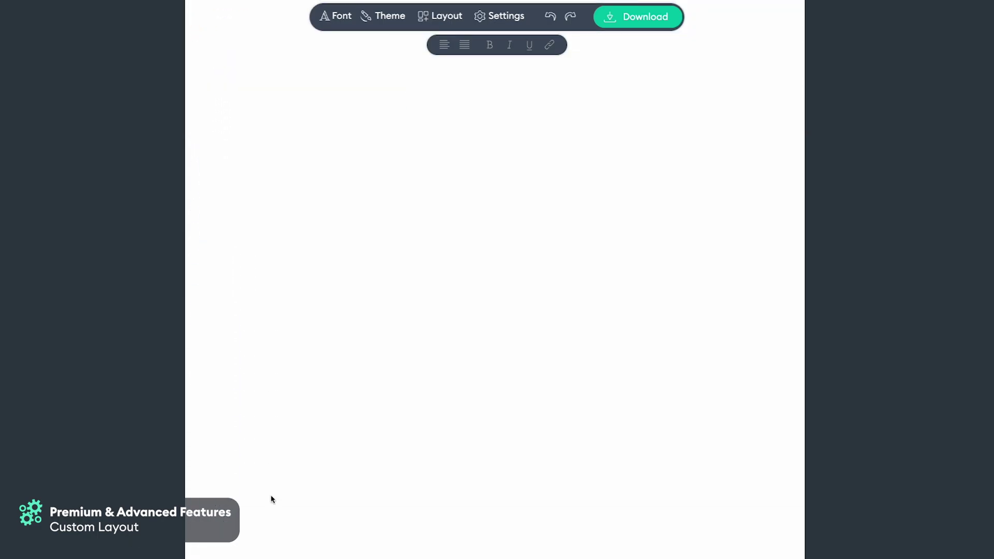
scroll(121, 336, "up", 15)
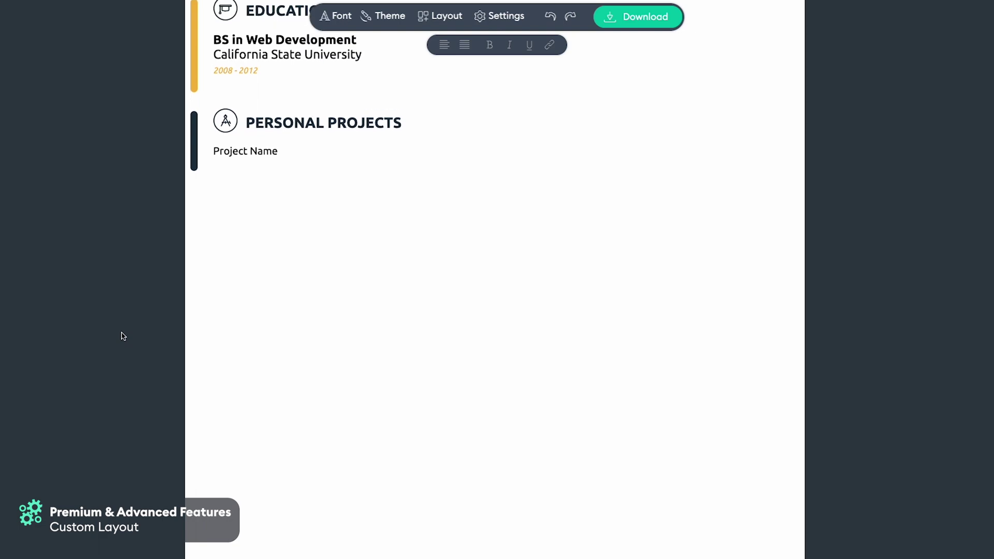
scroll(122, 336, "up", 7)
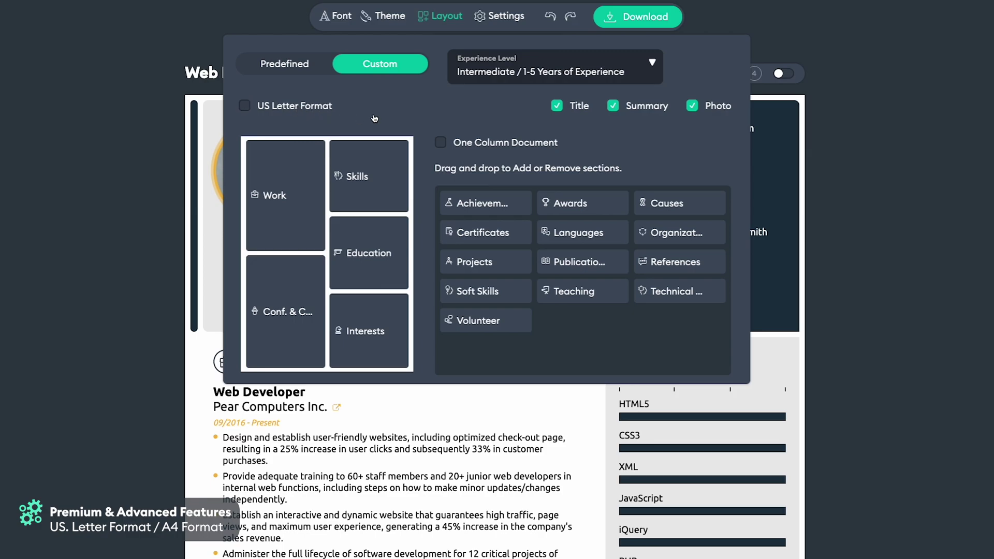
Tick the US Letter Format checkbox in the Layout panel.
left_click(245, 106)
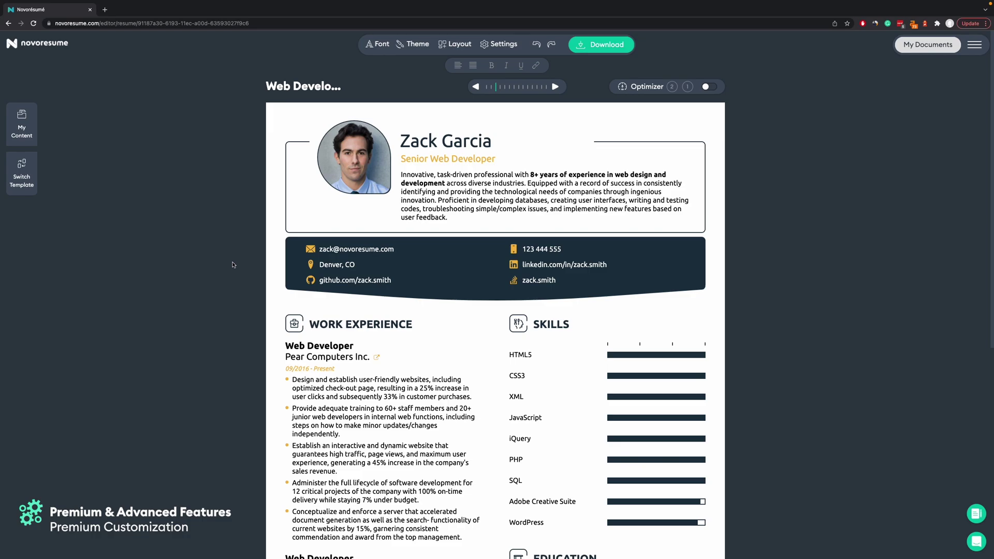
Browse to the second page of Font styles, then bring up the Theme options.
left_click(378, 44)
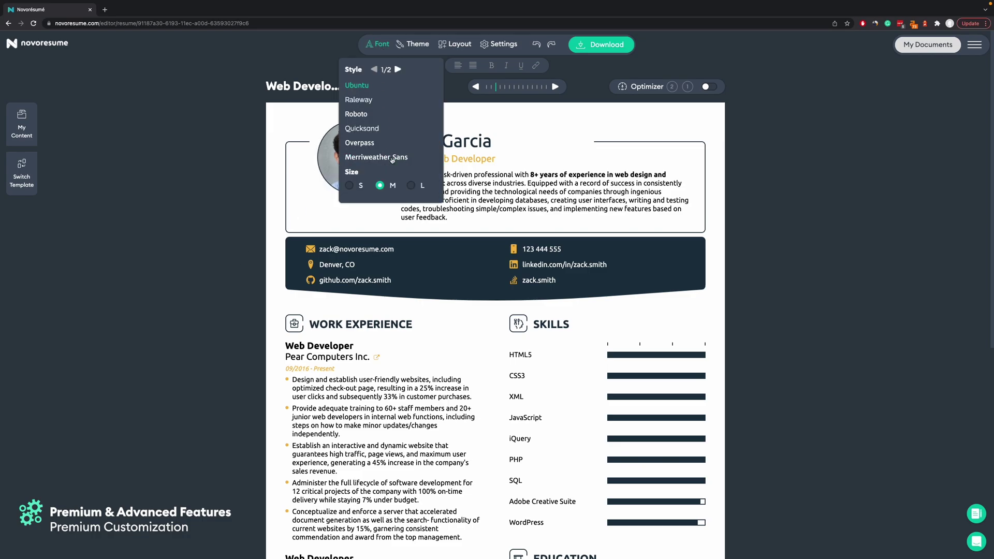
left_click(398, 69)
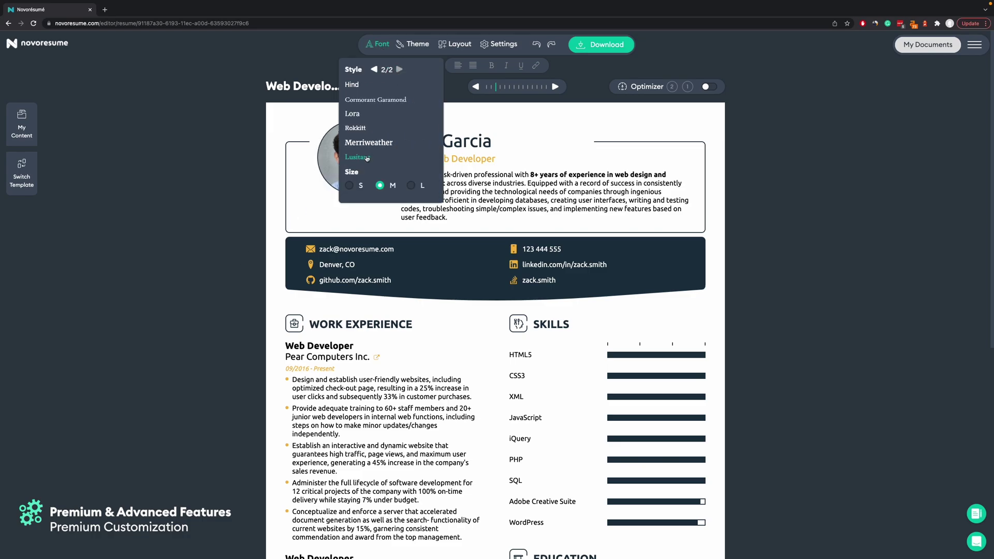
left_click(412, 44)
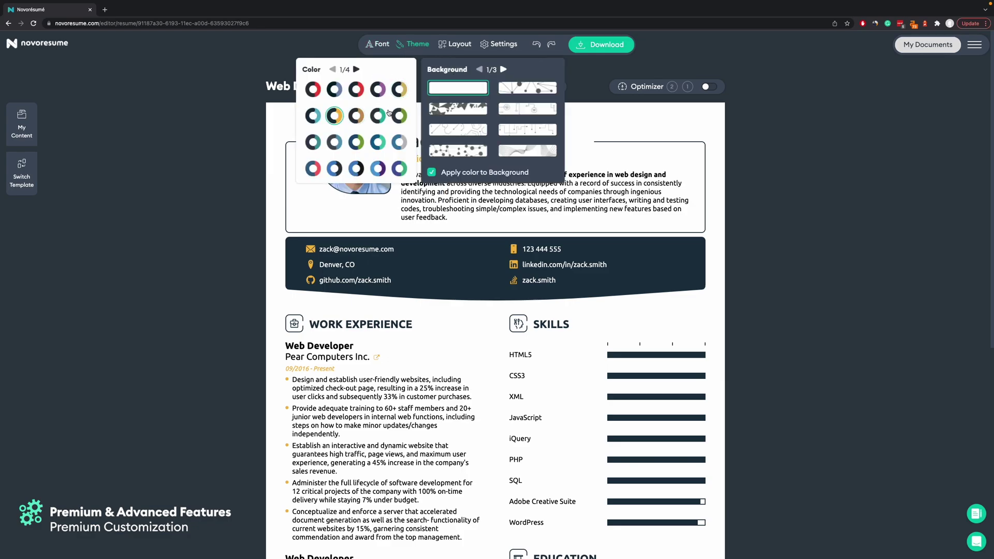
Set the résumé's accent colour to teal green from the third colour set.
left_click(357, 70)
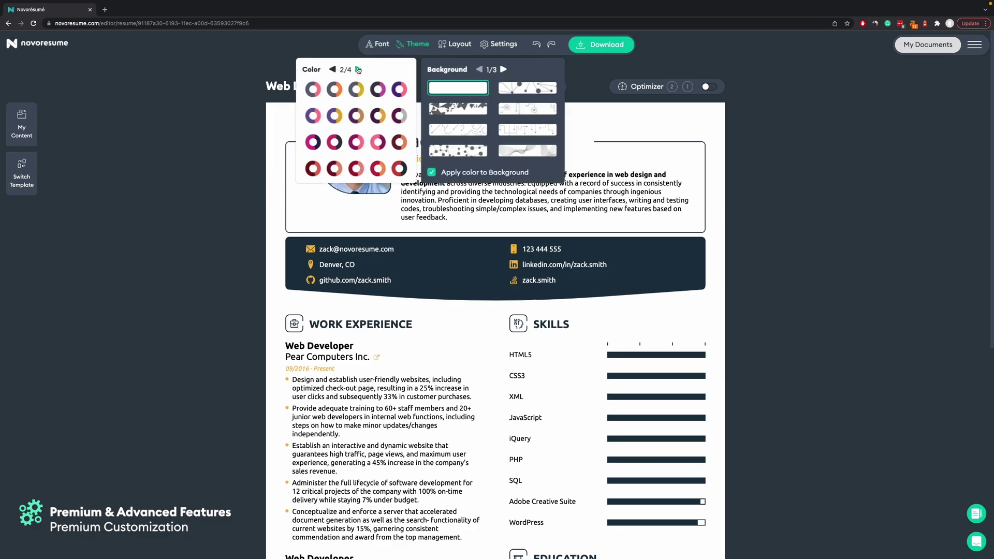
left_click(358, 70)
left_click(356, 115)
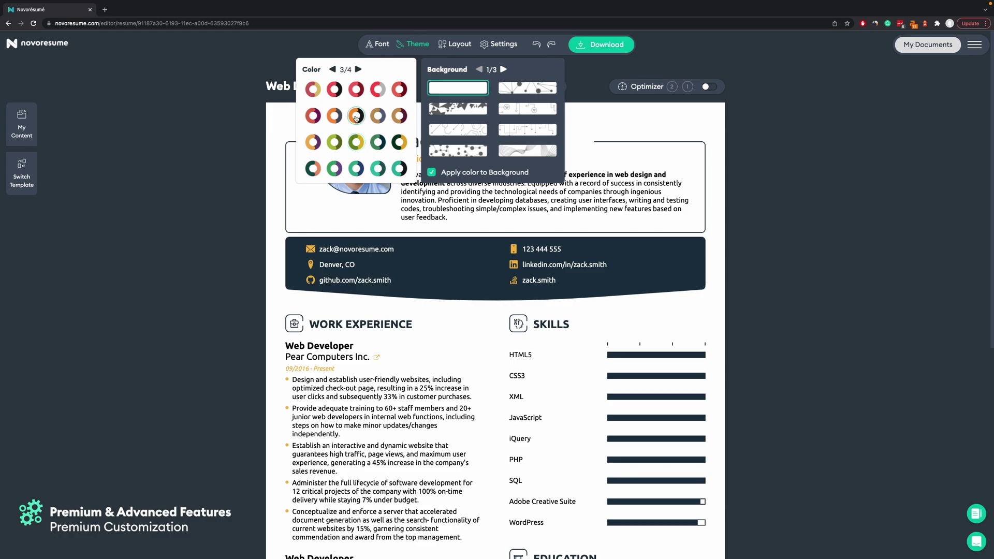
left_click(360, 169)
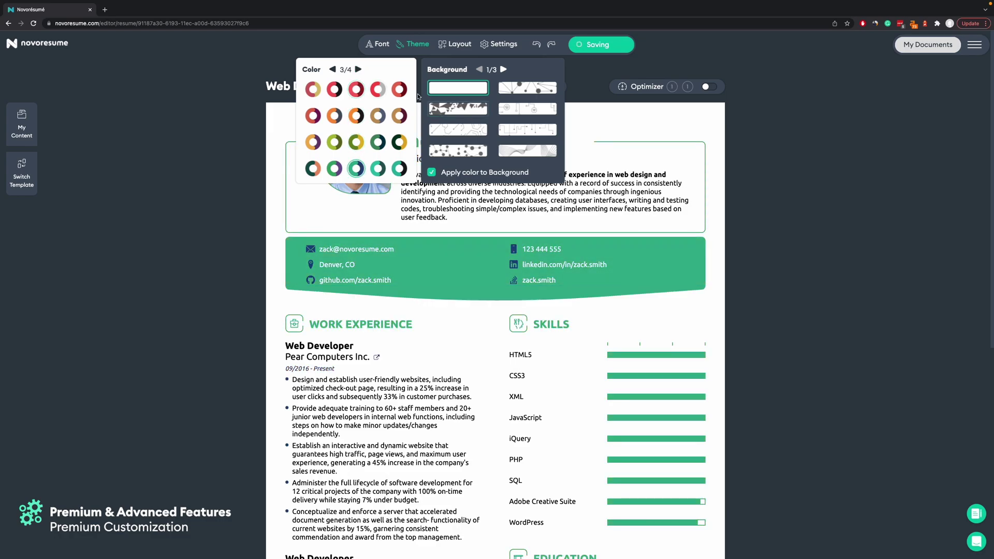
Apply the wavy-line background pattern and close the Theme panel.
left_click(503, 70)
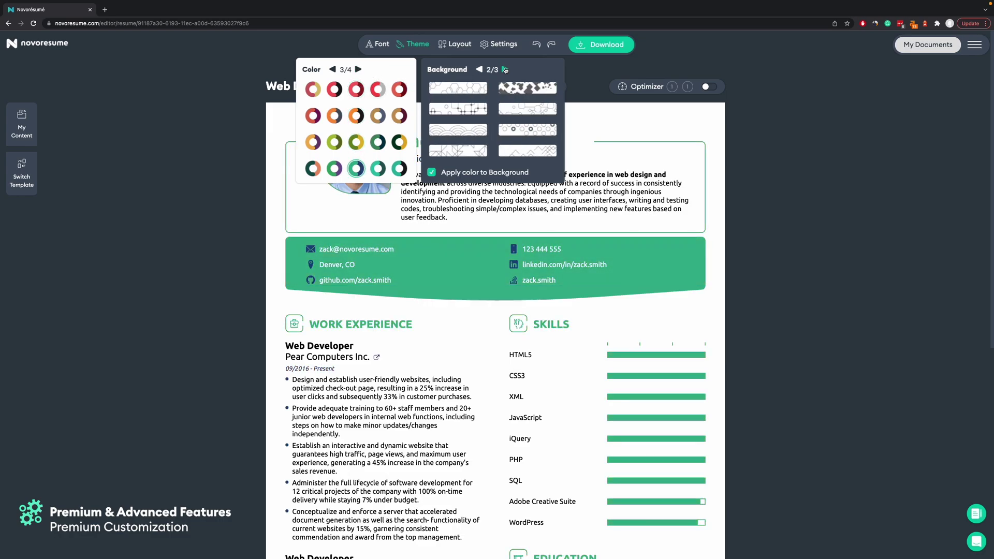
left_click(480, 70)
left_click(513, 152)
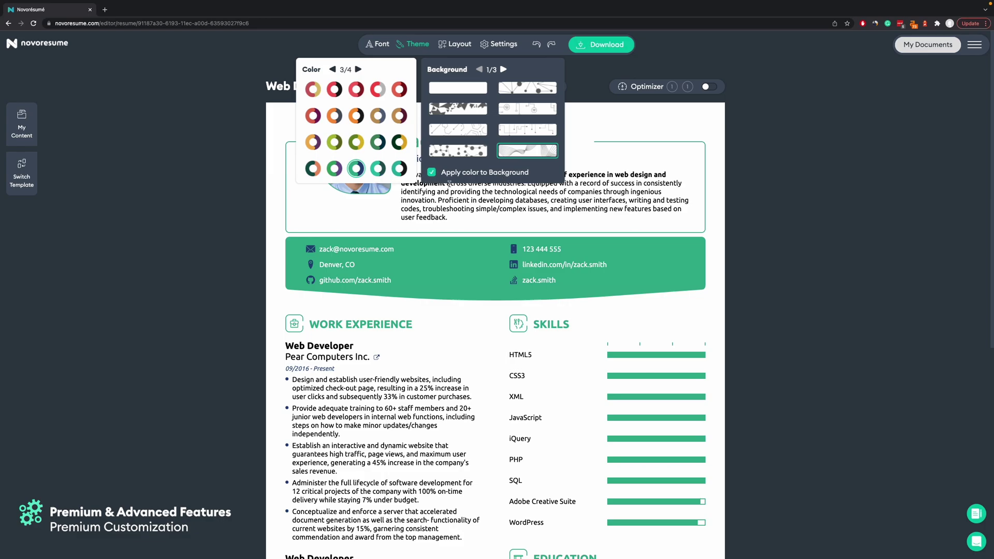
left_click(238, 298)
scroll(218, 312, "down", 5)
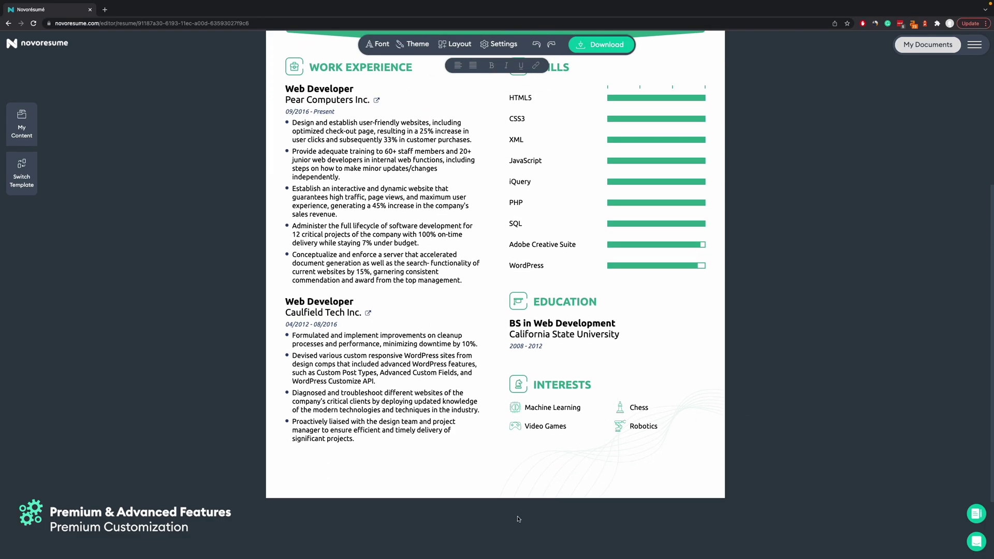
scroll(917, 239, "up", 5)
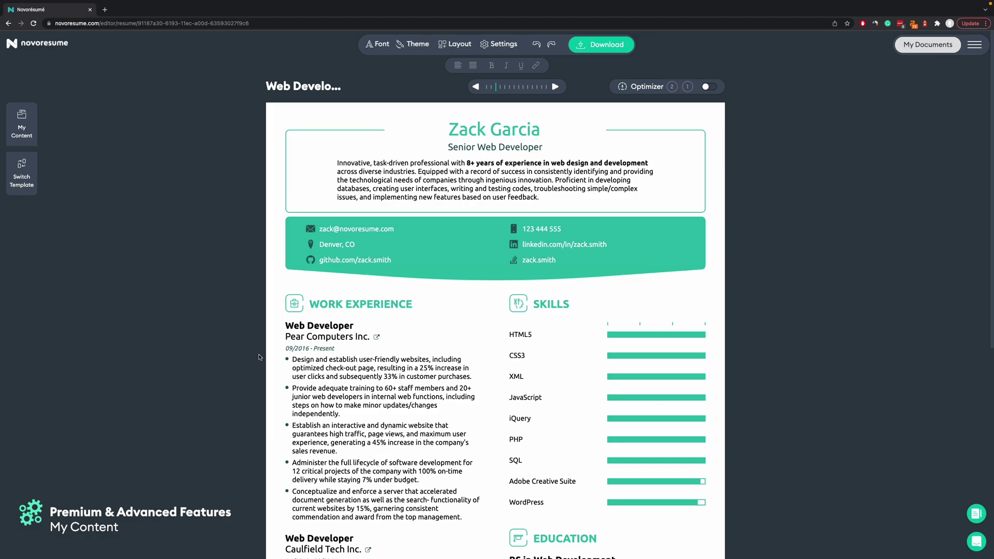
Save the Pear Computers and Caulfield Tech Web Developer jobs to My Content.
left_click(359, 377)
scroll(297, 207, "down", 5)
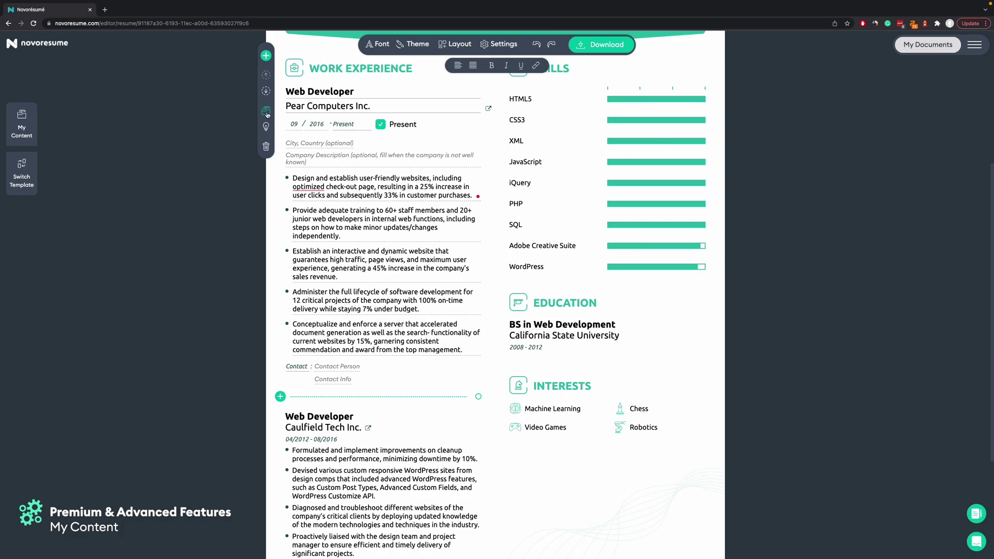
left_click(267, 113)
left_click(506, 206)
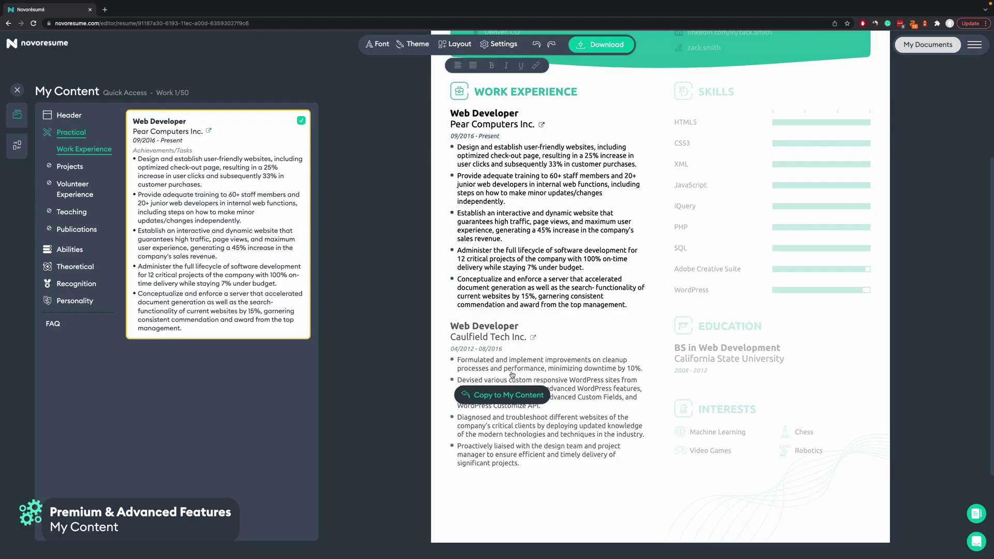
left_click(505, 396)
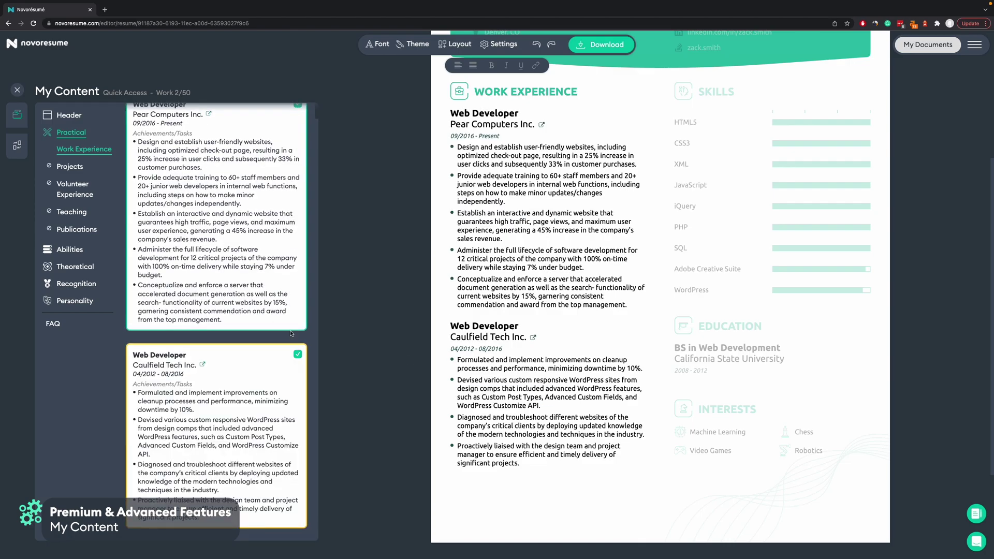
left_click(368, 240)
Save all nine skills, from HTML5 to WordPress, to My Content and close the panel.
scroll(560, 93, "up", 3)
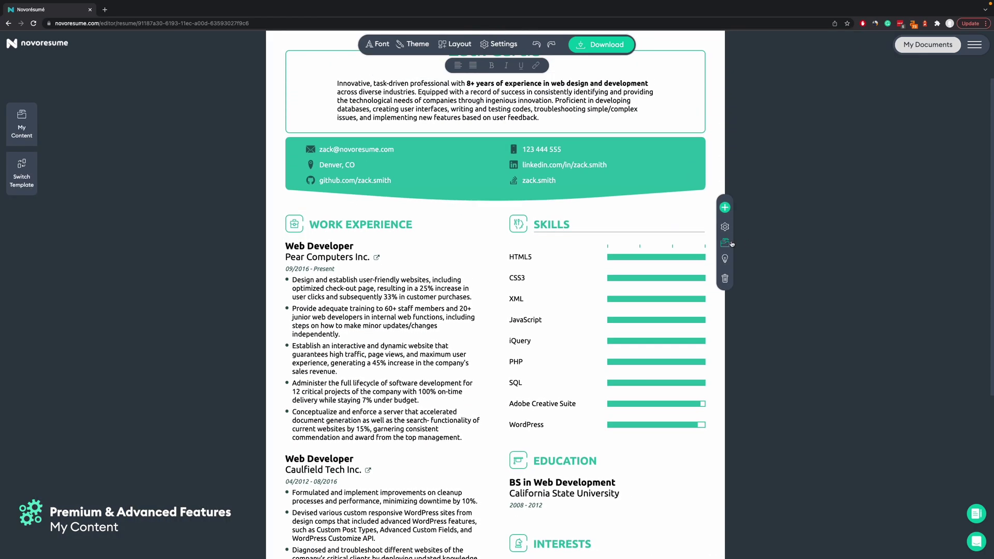
left_click(689, 246)
scroll(684, 249, "down", 1)
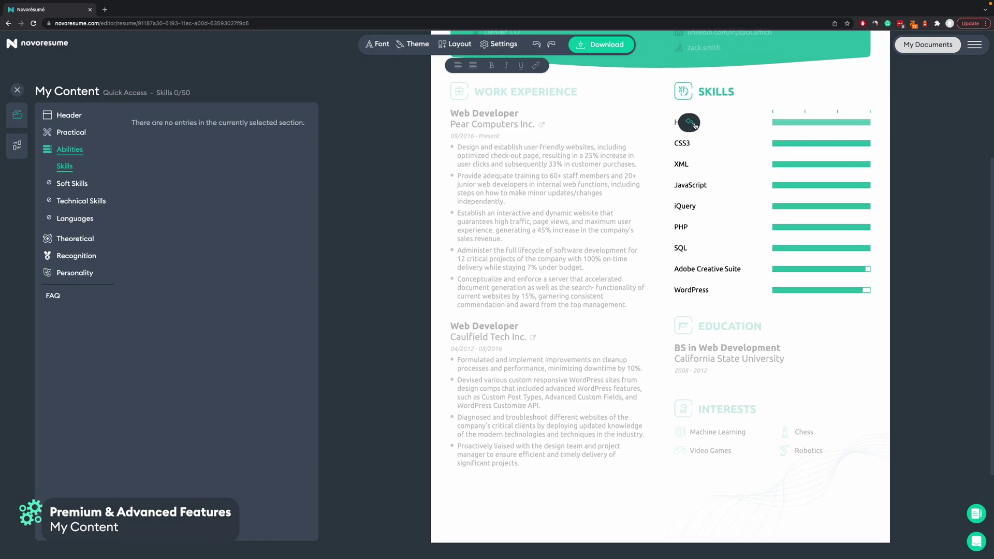
left_click(689, 123)
left_click(690, 143)
left_click(690, 164)
left_click(690, 184)
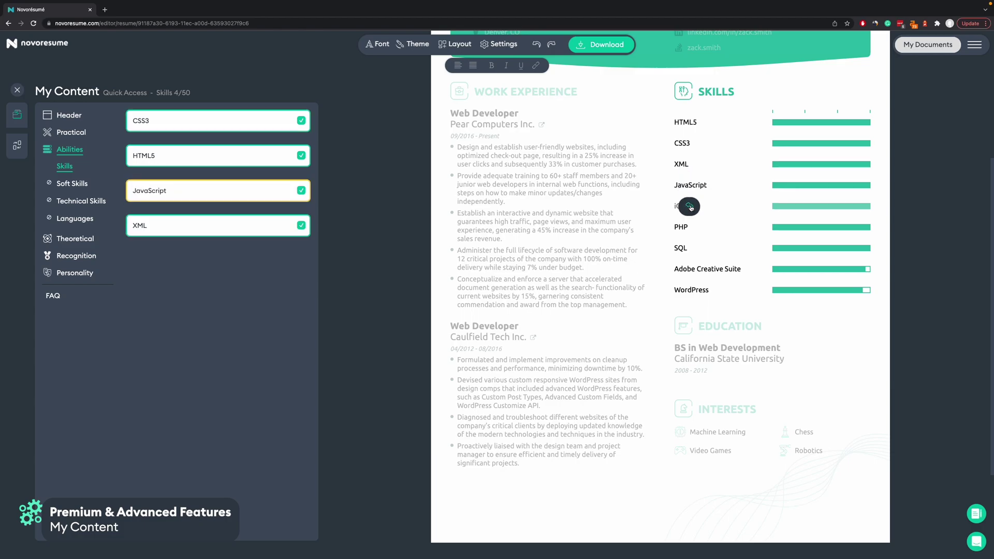
left_click(690, 206)
left_click(690, 227)
left_click(690, 248)
left_click(690, 268)
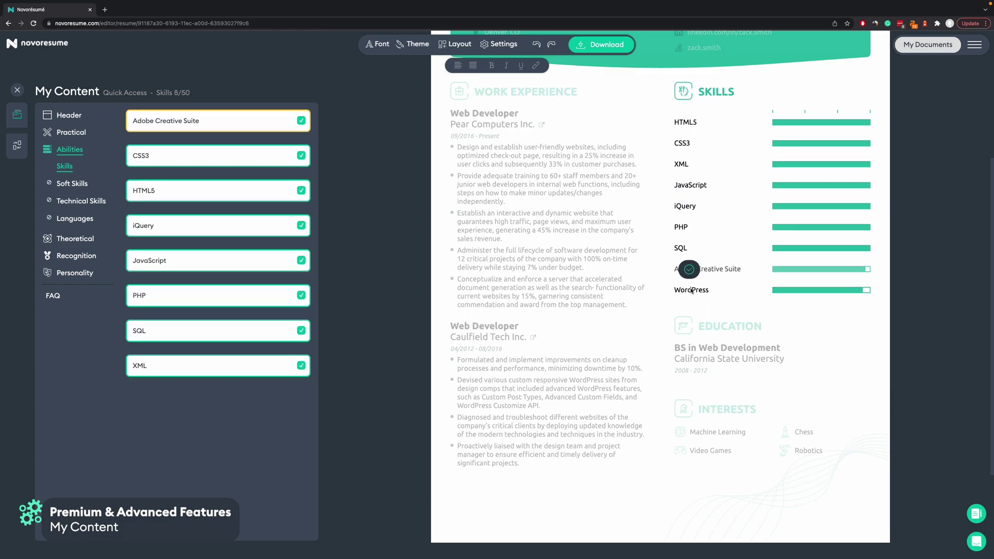
left_click(690, 290)
left_click(376, 234)
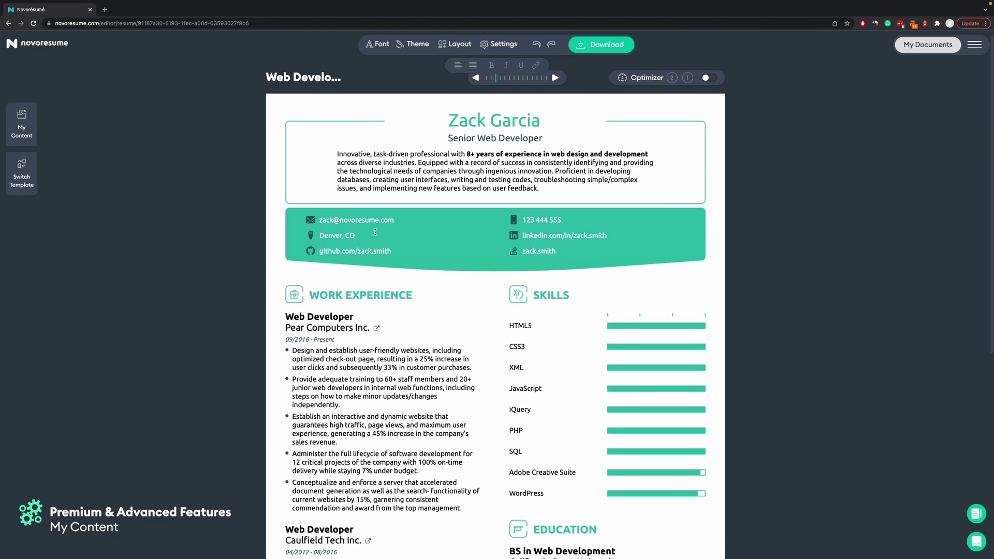
Create a new resume from the Minimalist template.
left_click(927, 45)
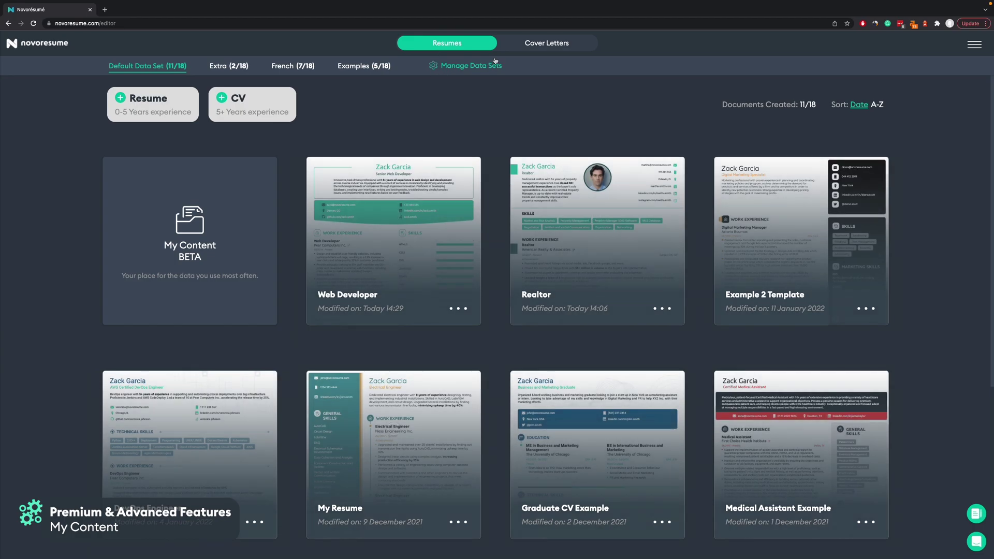
left_click(187, 88)
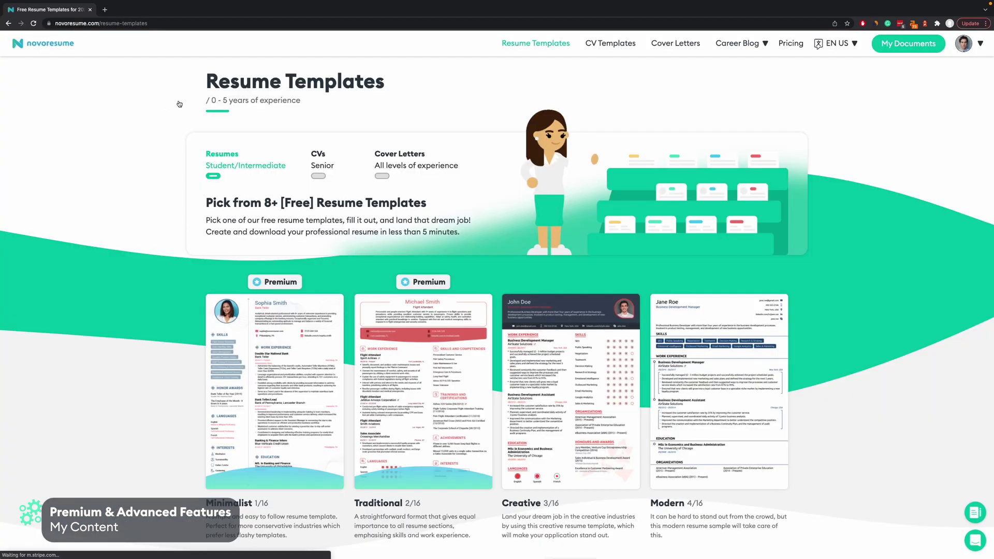
scroll(93, 397, "down", 3)
left_click(259, 239)
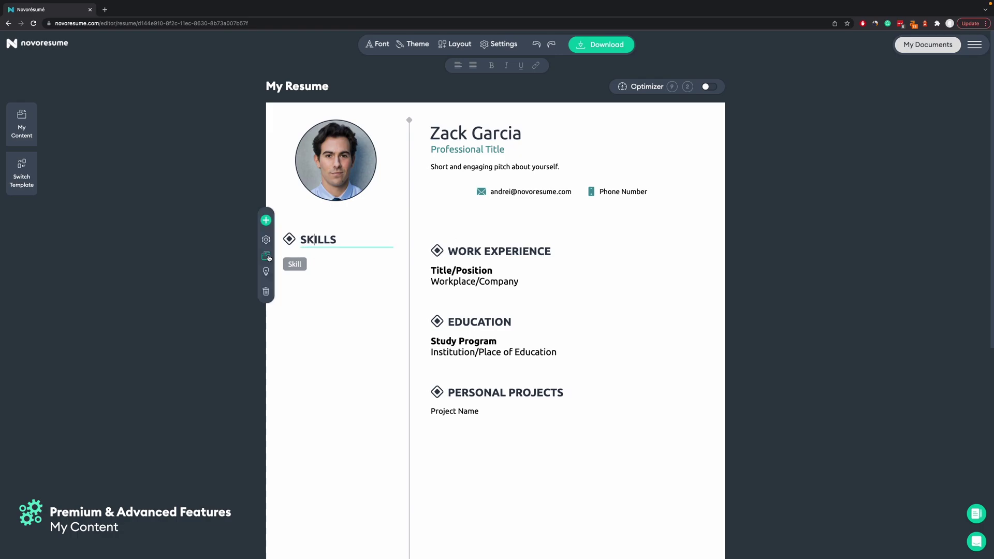
Fill Skills with nine saved skills, from Adobe Creative Suite and CSS3 through WordPress and XML.
left_click(266, 256)
left_click(213, 123)
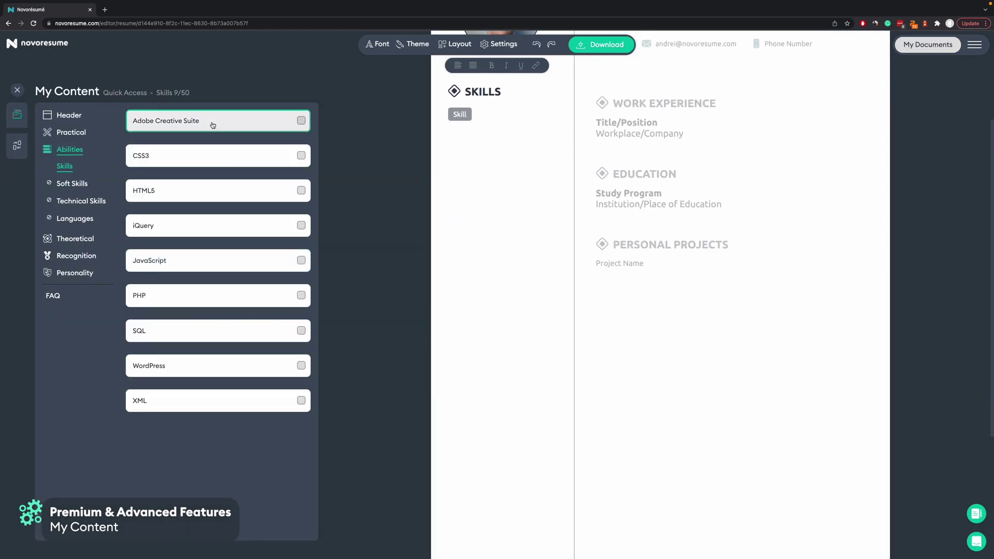
left_click(213, 160)
left_click(219, 197)
left_click(220, 228)
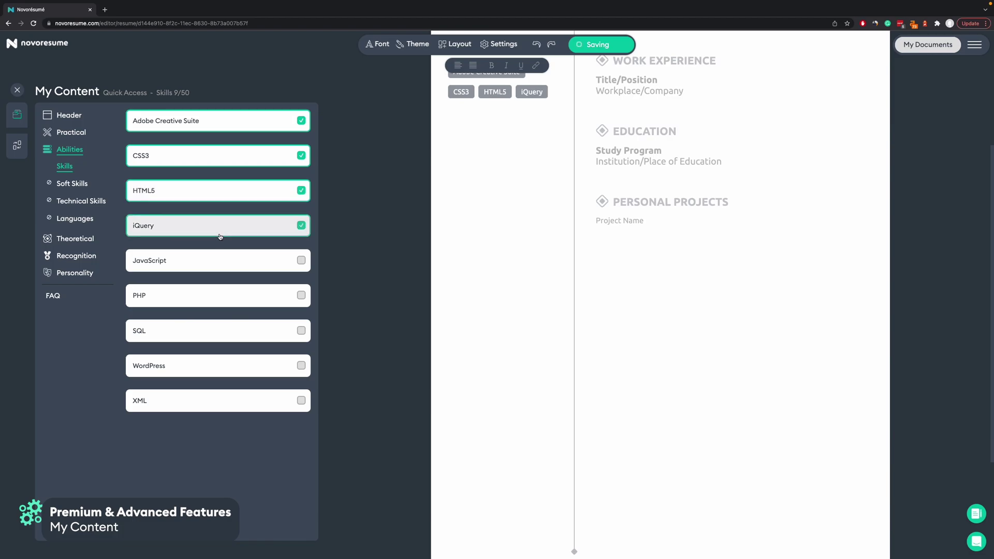
left_click(224, 263)
left_click(231, 297)
left_click(231, 333)
left_click(238, 375)
left_click(254, 399)
left_click(399, 262)
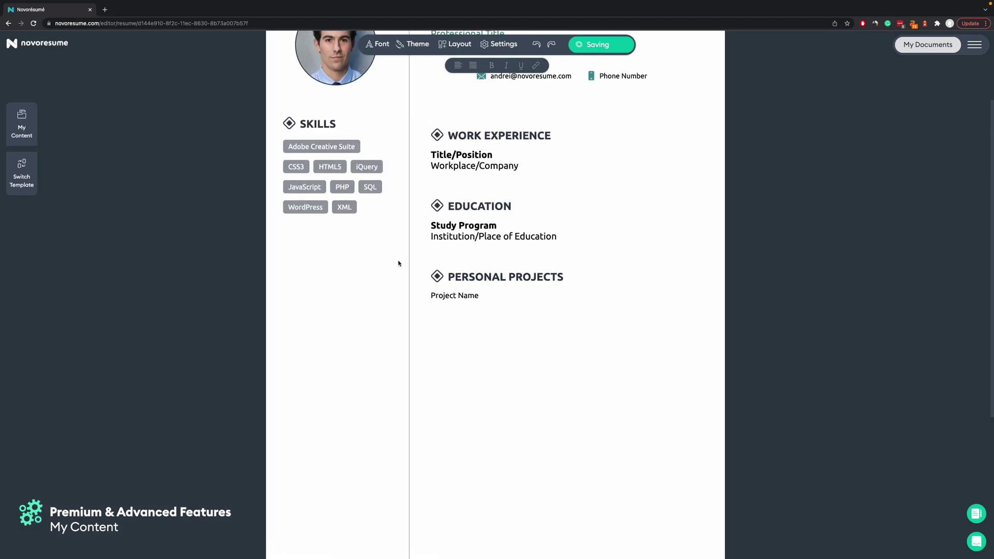
left_click(356, 223)
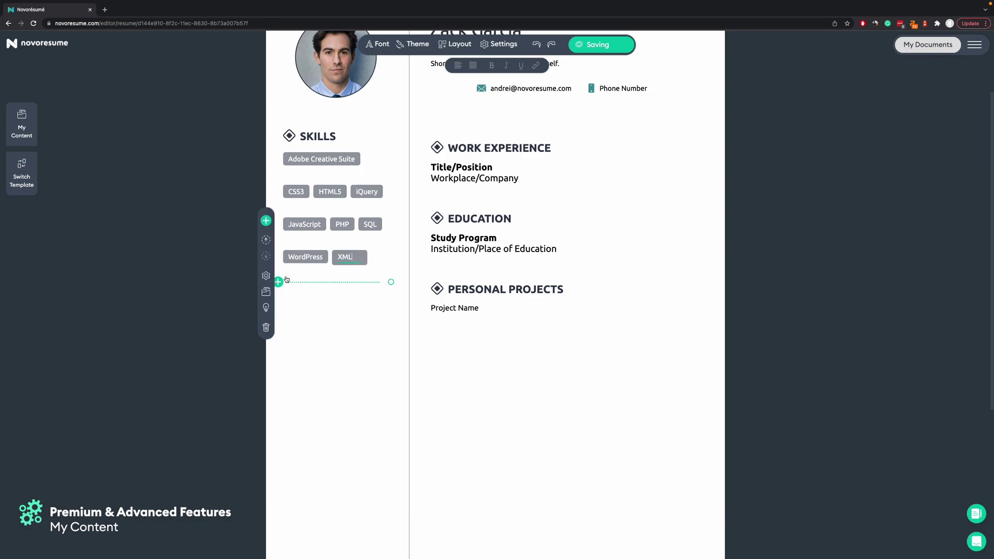
left_click(143, 169)
scroll(142, 170, "up", 2)
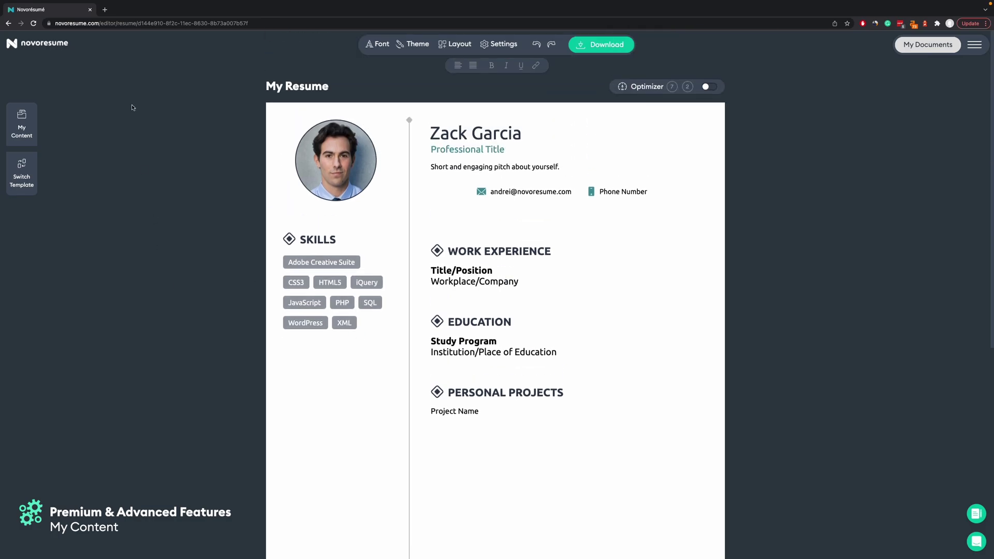
Add the saved Pear Computers and Caulfield Tech Web Developer jobs to Work Experience.
left_click(472, 279)
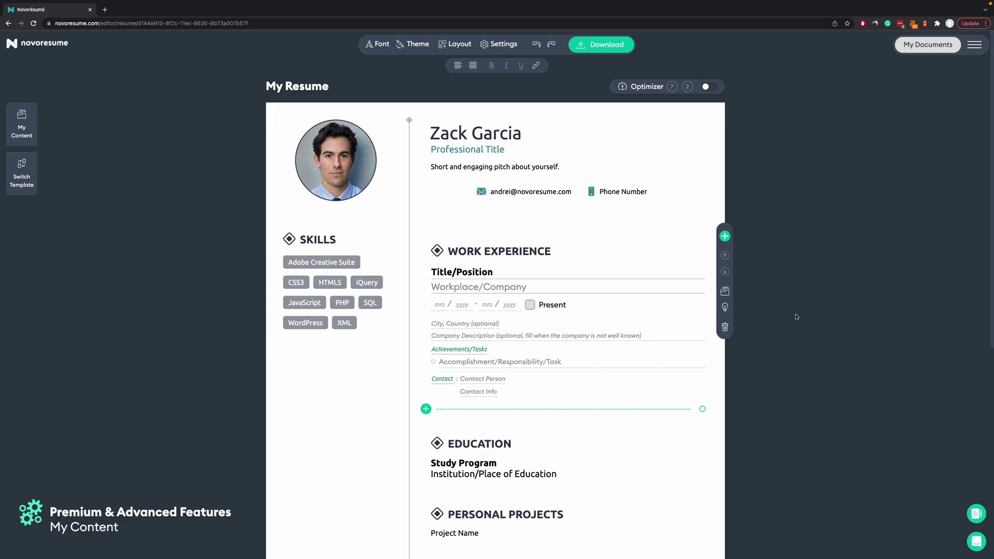
left_click(724, 291)
left_click(223, 233)
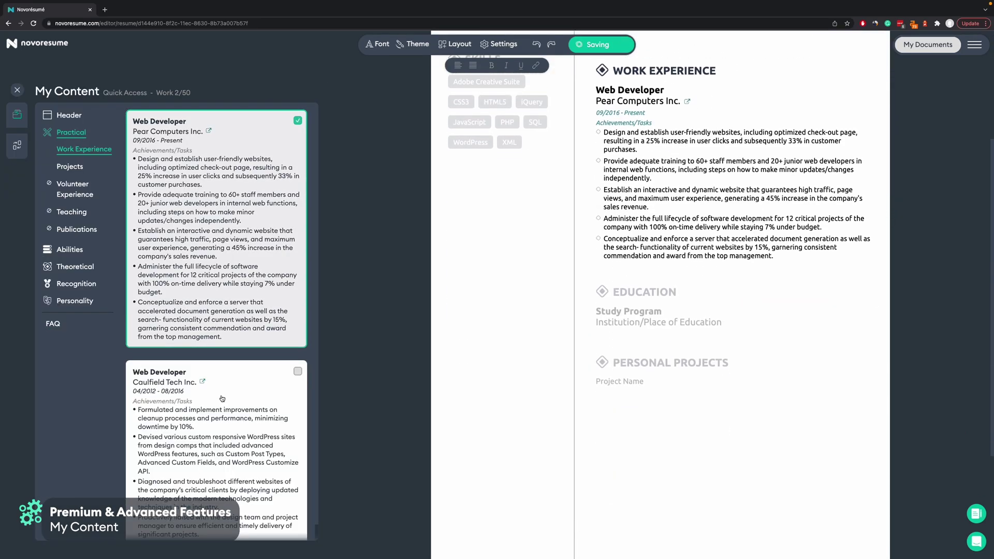
left_click(222, 398)
scroll(353, 283, "down", 3)
left_click(363, 275)
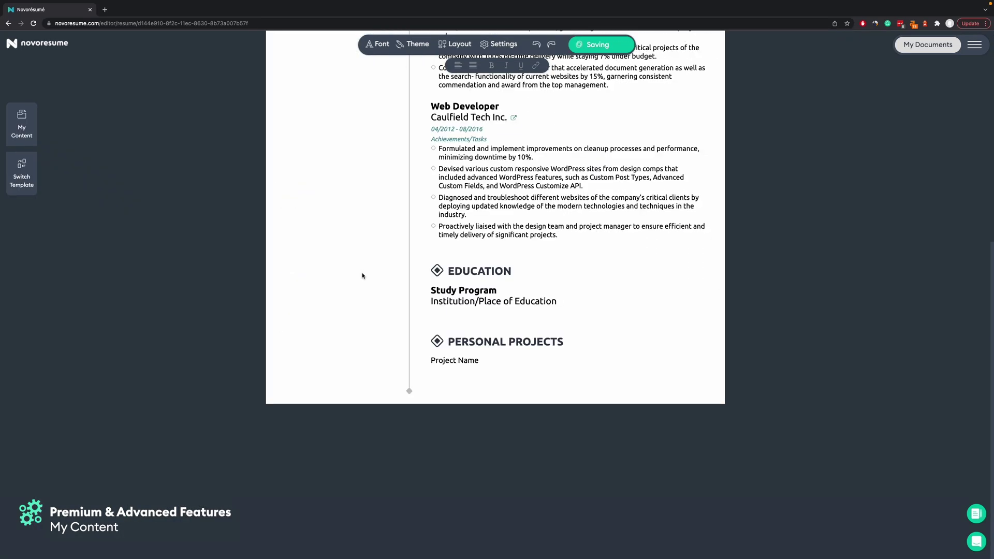
scroll(362, 276, "up", 5)
scroll(497, 307, "up", 2)
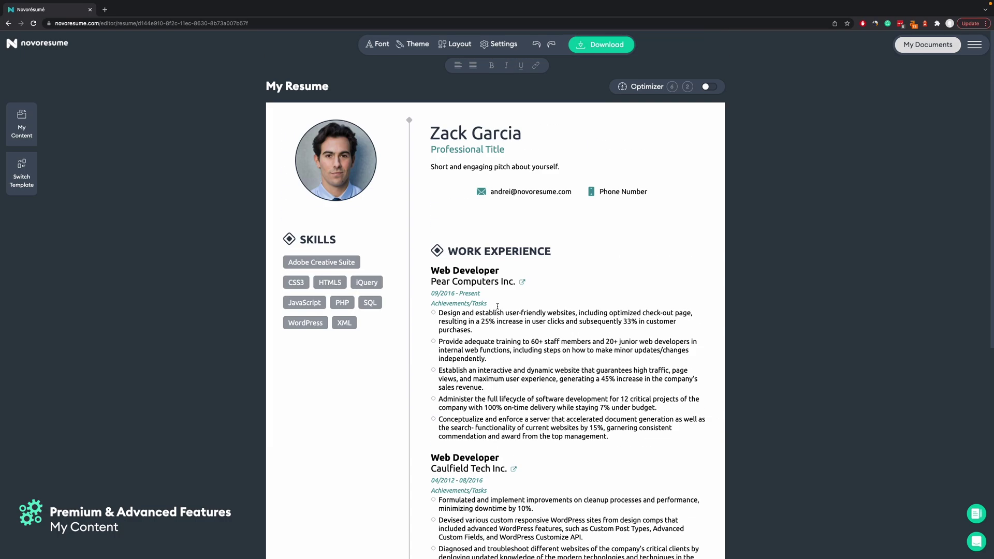
scroll(511, 350, "down", 3)
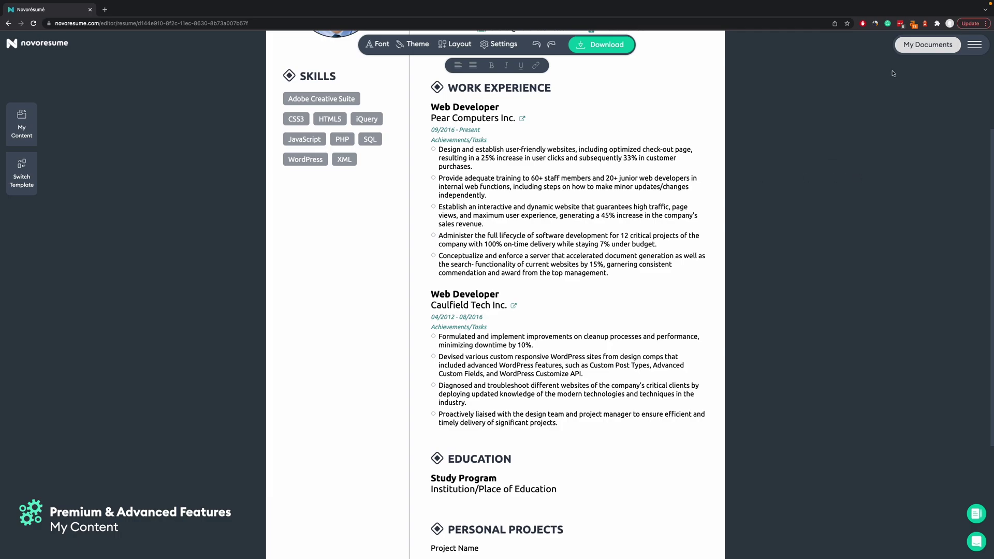
left_click(927, 45)
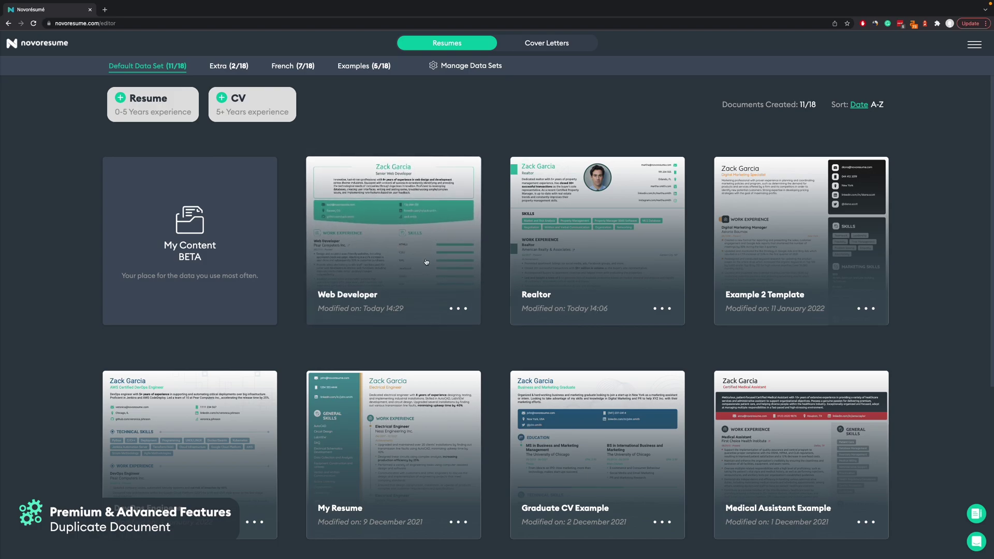
Duplicate the Web Developer resume from its card menu and open the new copy.
left_click(458, 310)
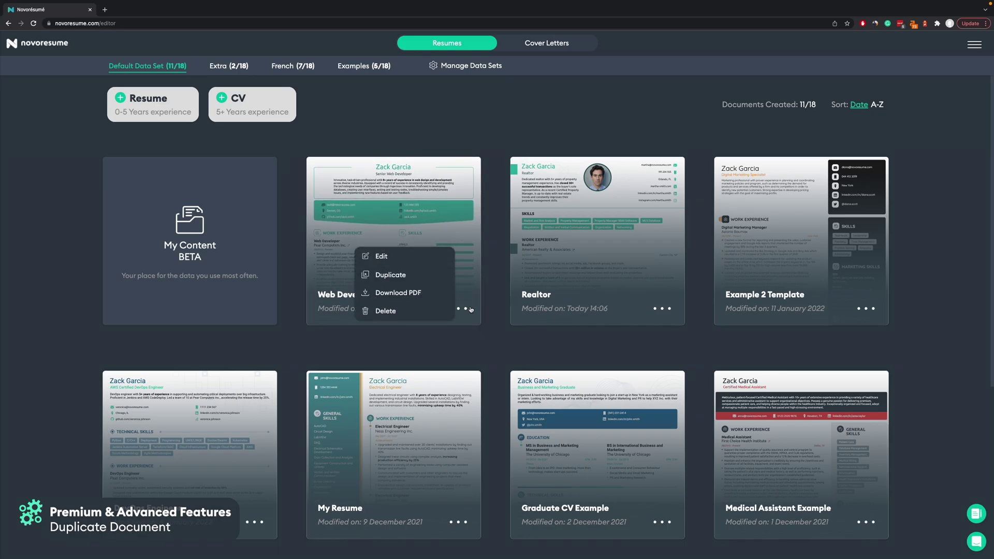
left_click(393, 275)
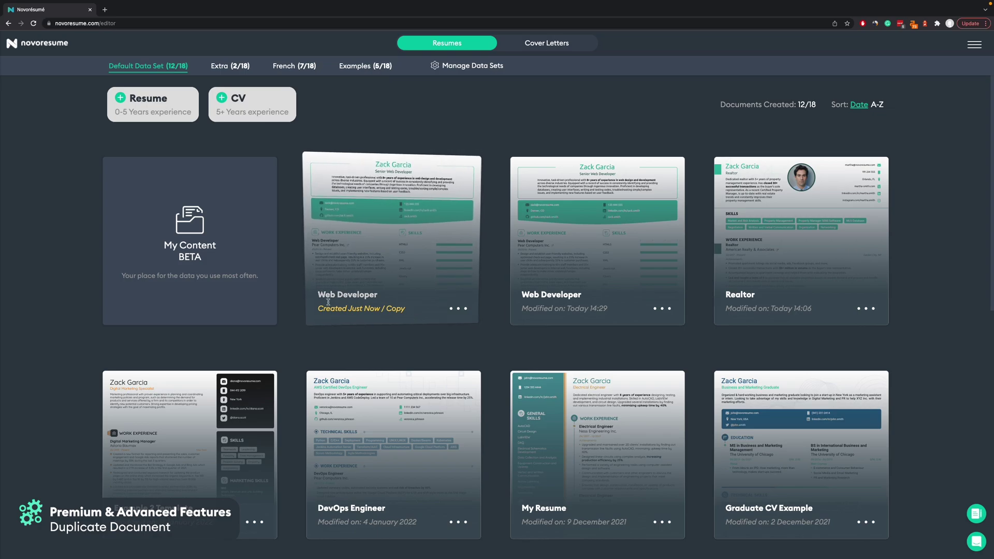
left_click(371, 218)
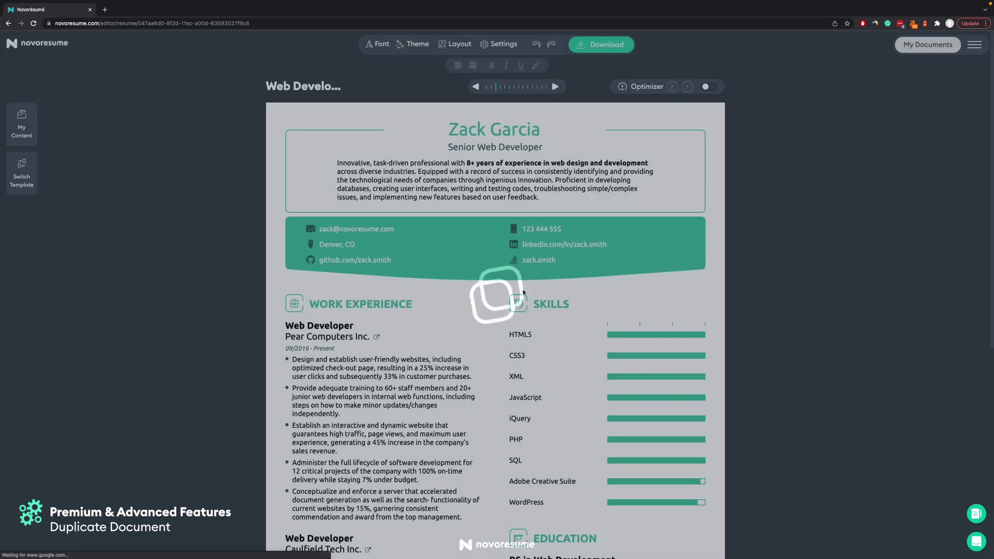
scroll(164, 335, "down", 3)
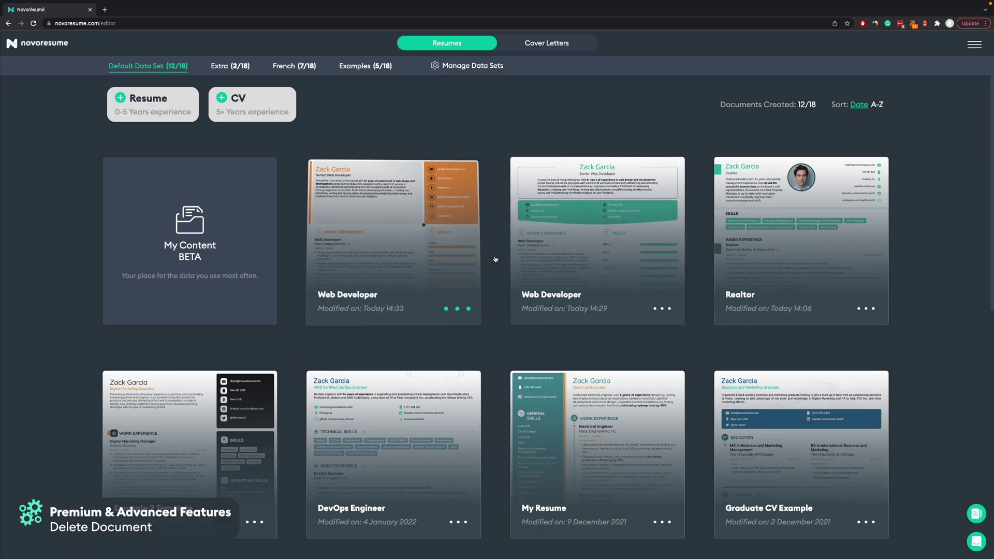
Permanently delete the orange Web Developer copy from its card menu.
left_click(455, 309)
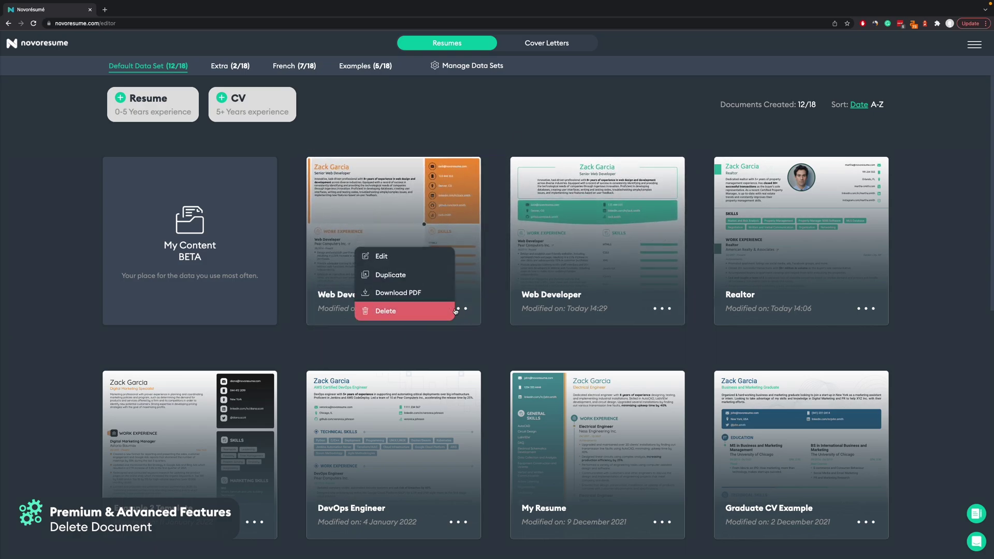
left_click(416, 311)
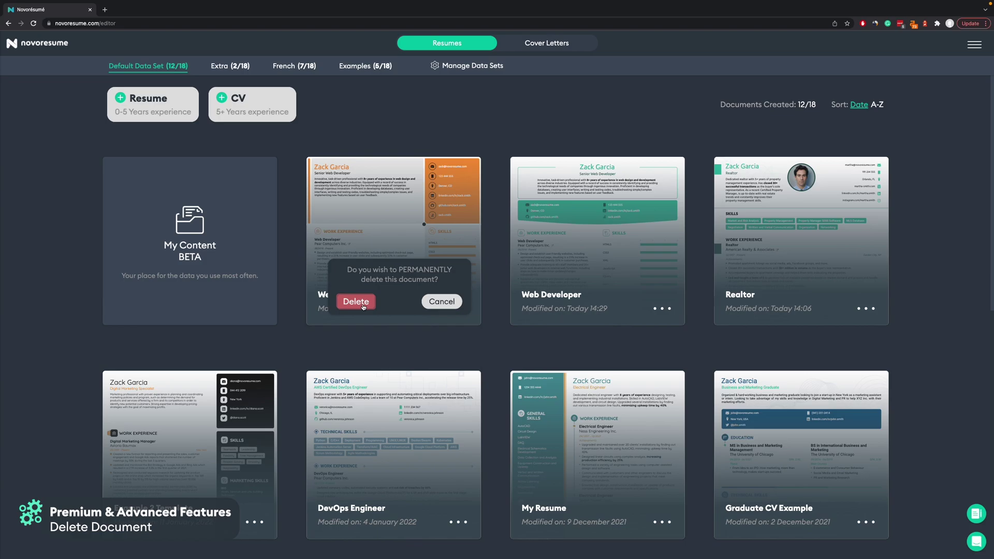
left_click(363, 306)
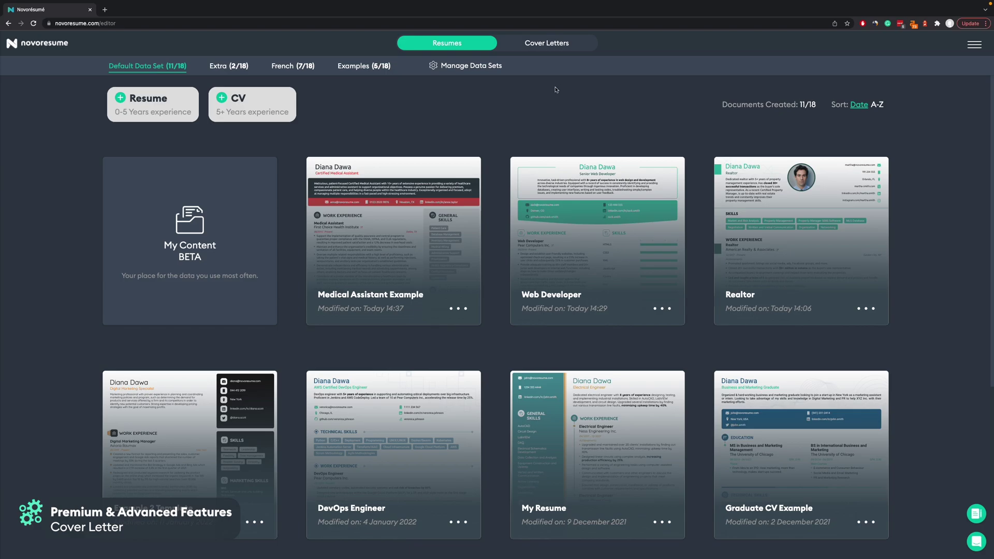
Switch to Cover Letters and open the Marketing Student letter.
left_click(541, 49)
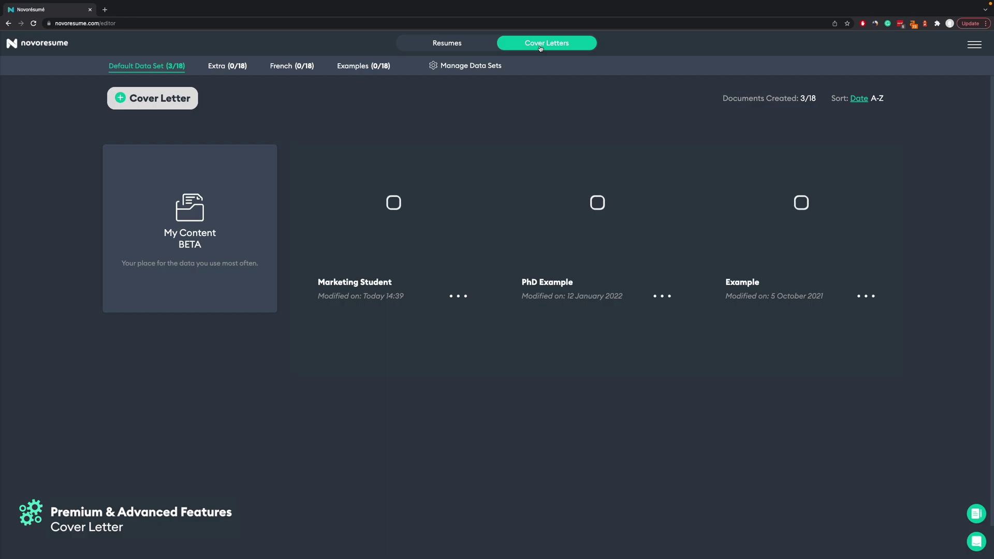
left_click(398, 197)
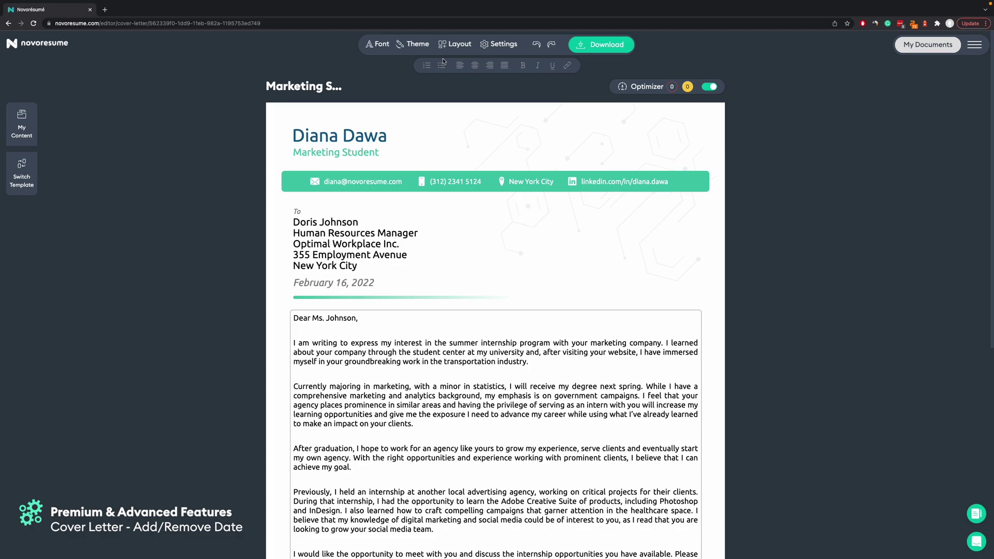
Turn off Document Date in the cover letter's Layout options.
left_click(449, 45)
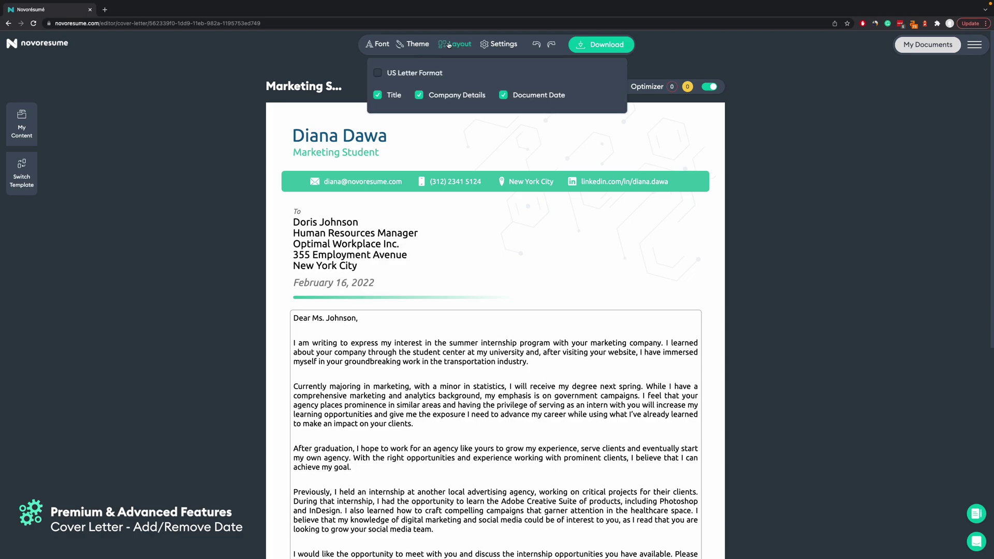
left_click(537, 97)
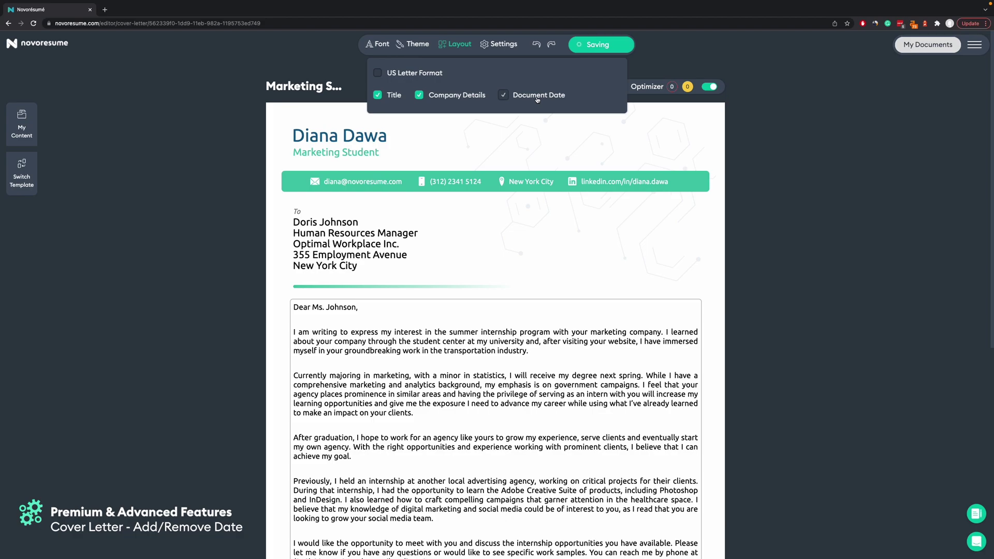
left_click(162, 246)
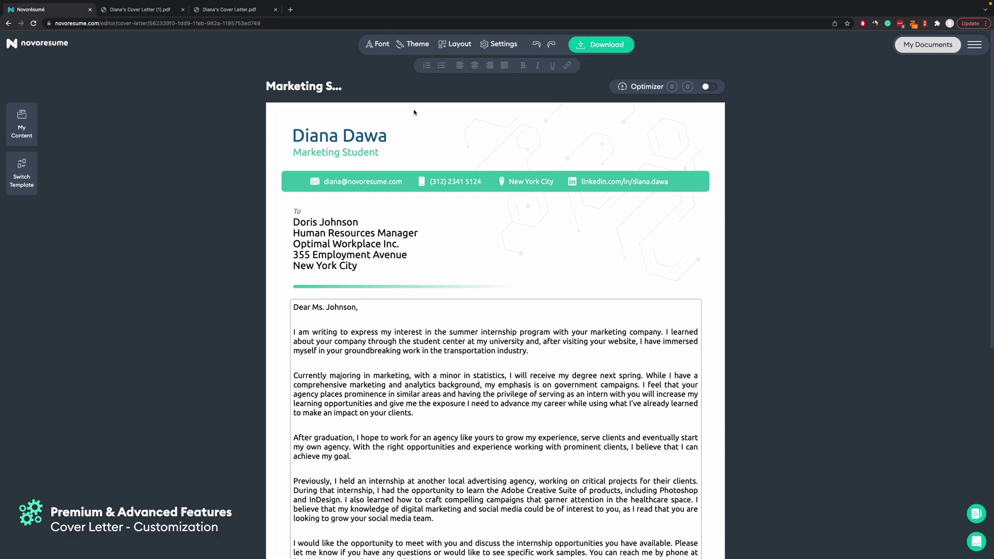
Change the cover letter's font to Overpass.
left_click(384, 47)
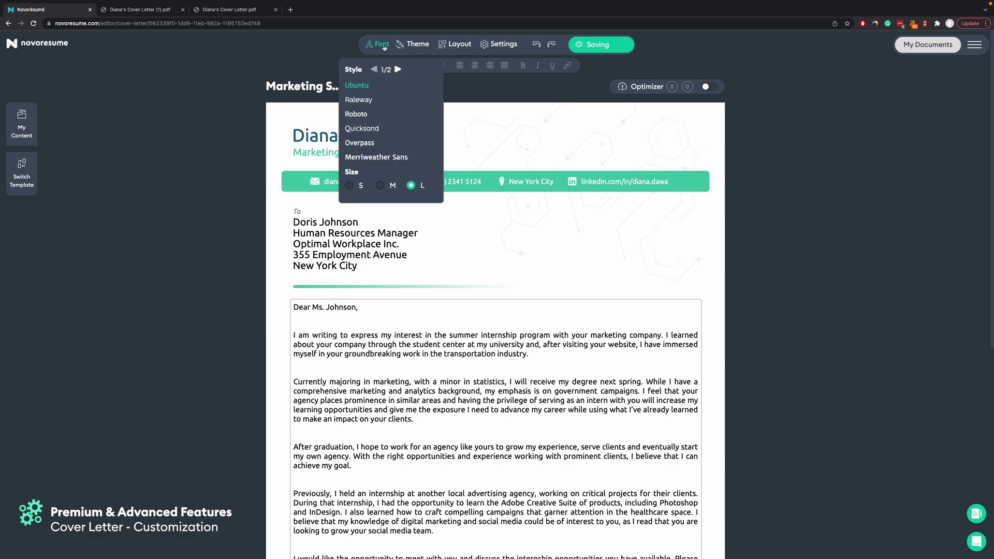
left_click(381, 143)
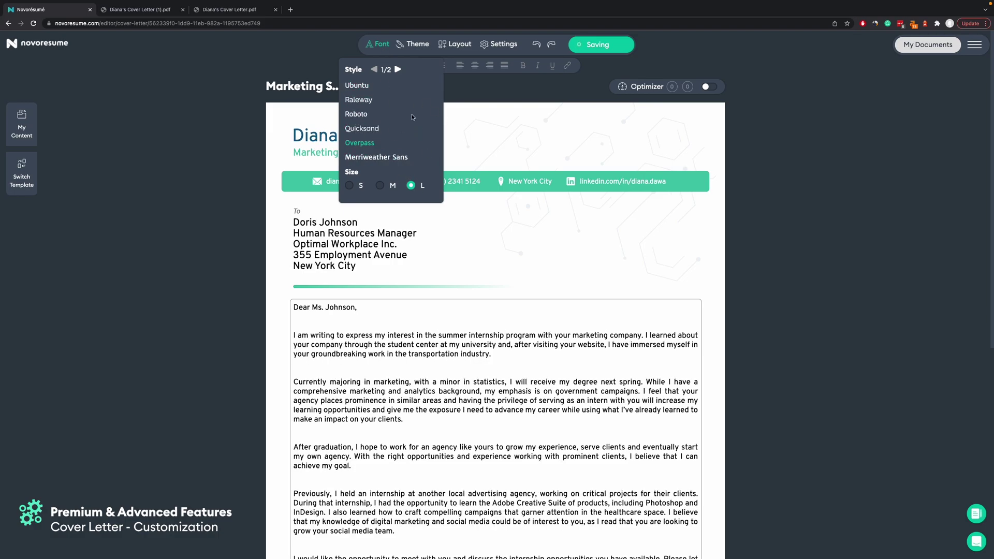
Apply a new patterned page background from the Theme options, trying the wave pattern first.
left_click(414, 44)
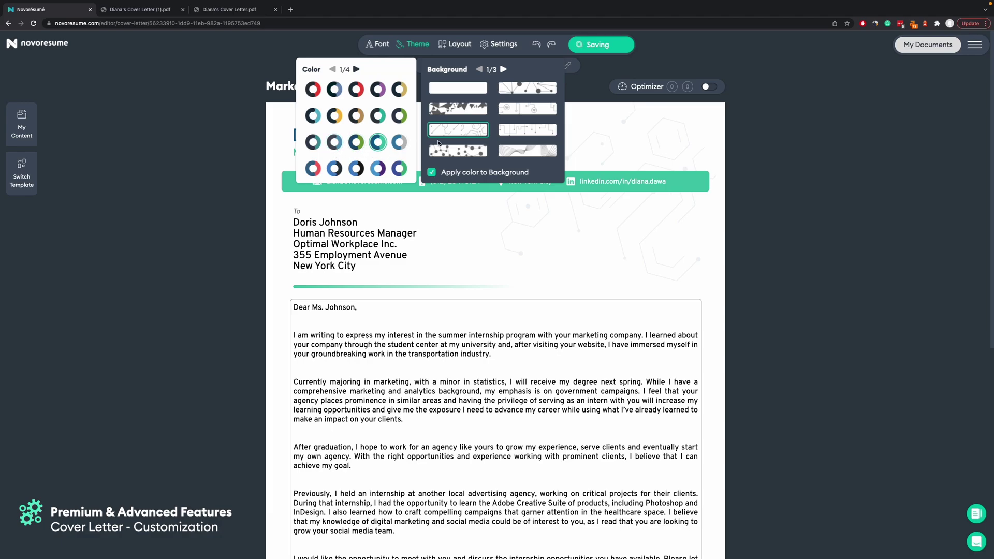
left_click(536, 131)
left_click(529, 155)
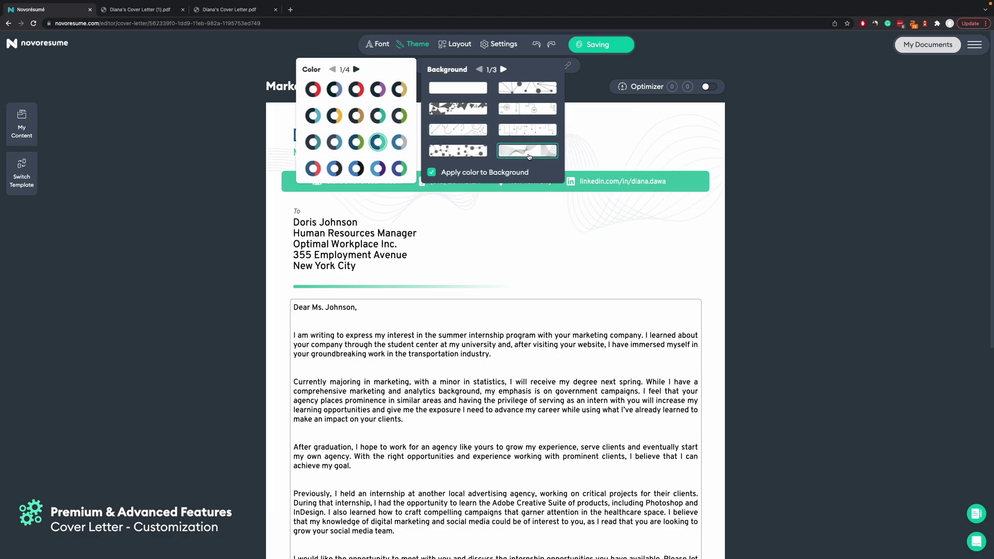
left_click(446, 89)
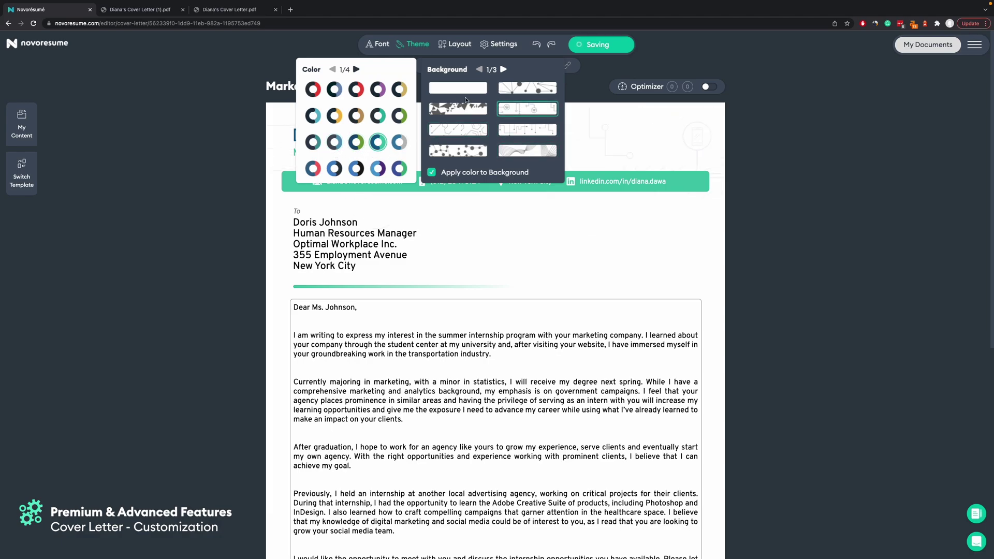